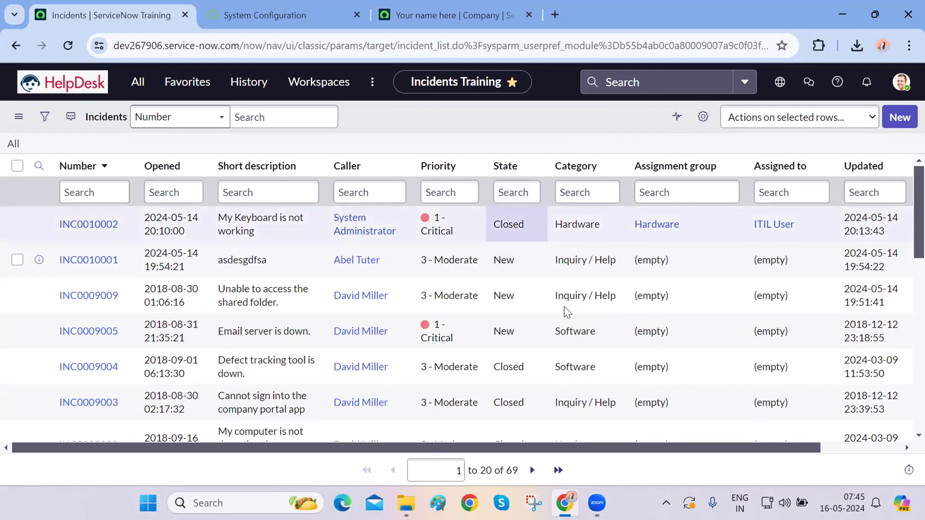
# Step: Look across the columns of the incident list, from Number through Updated by
pyautogui.hscroll(3, 530, 295)
pyautogui.hscroll(-3, 433, 289)
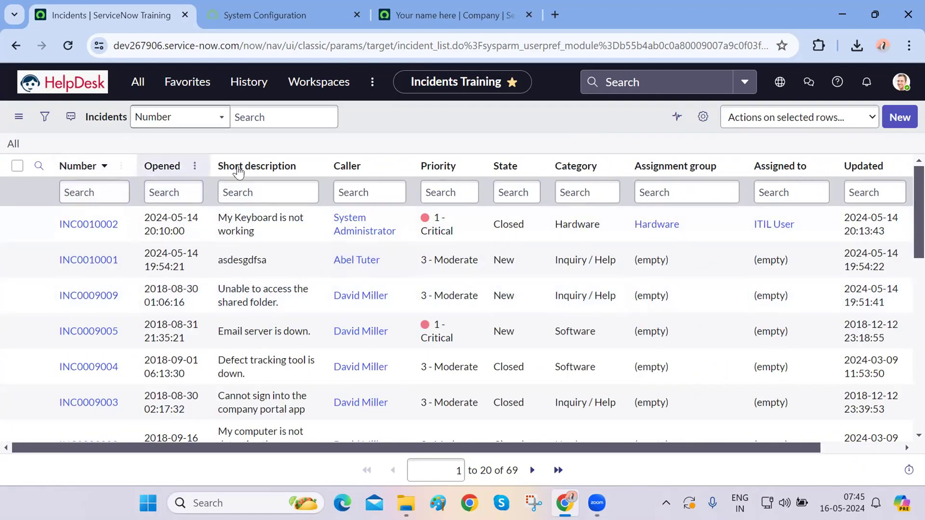
pyautogui.hscroll(3, 462, 176)
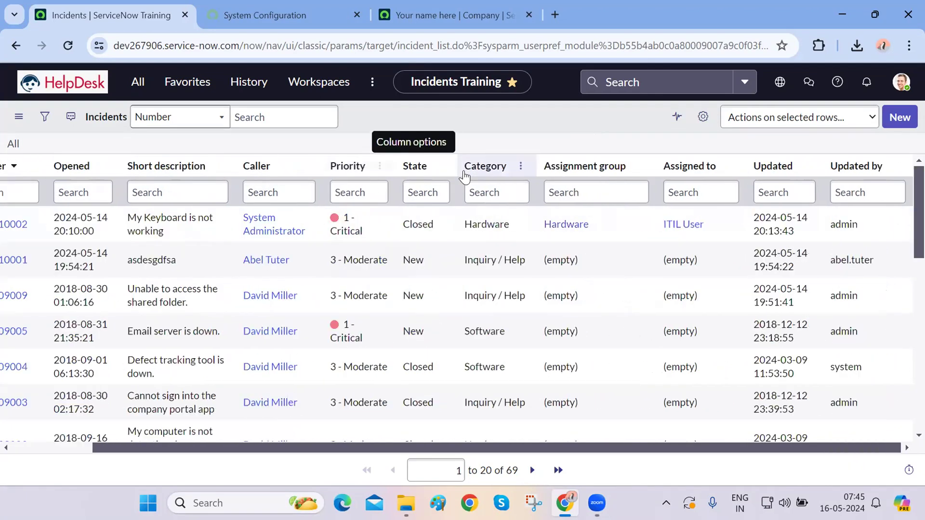
pyautogui.hscroll(-3, 464, 178)
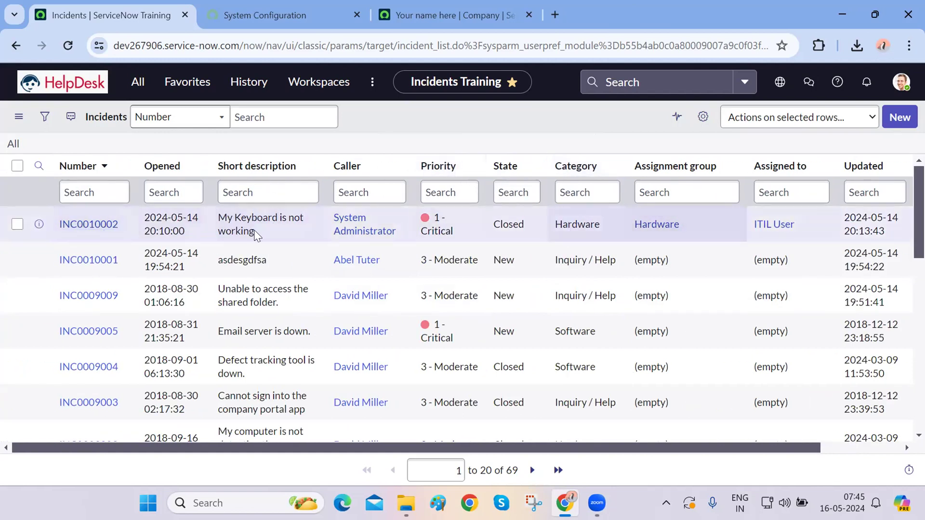
pyautogui.moveTo(53, 216); pyautogui.dragTo(493, 139)
pyautogui.click(494, 138)
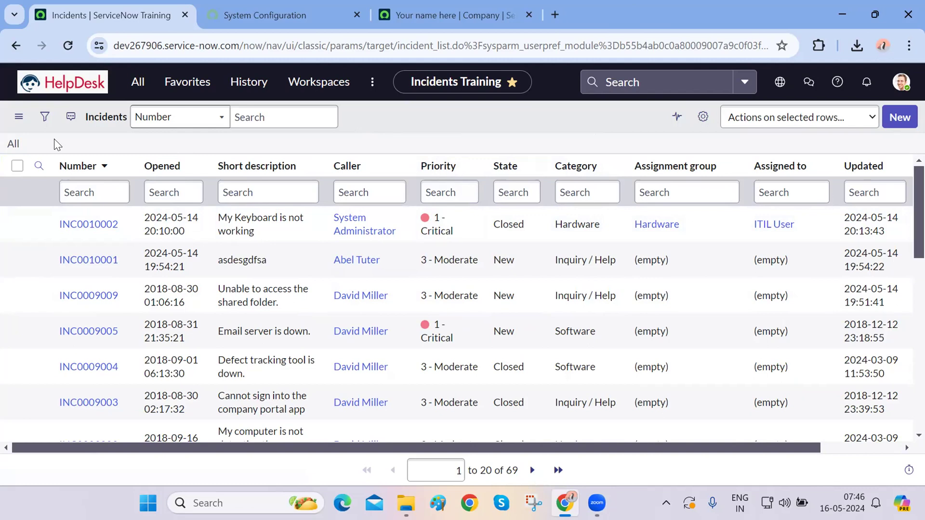
# Step: Show the incident list's filter conditions, view the fields available for filtering, and hide the conditions again
pyautogui.click(46, 117)
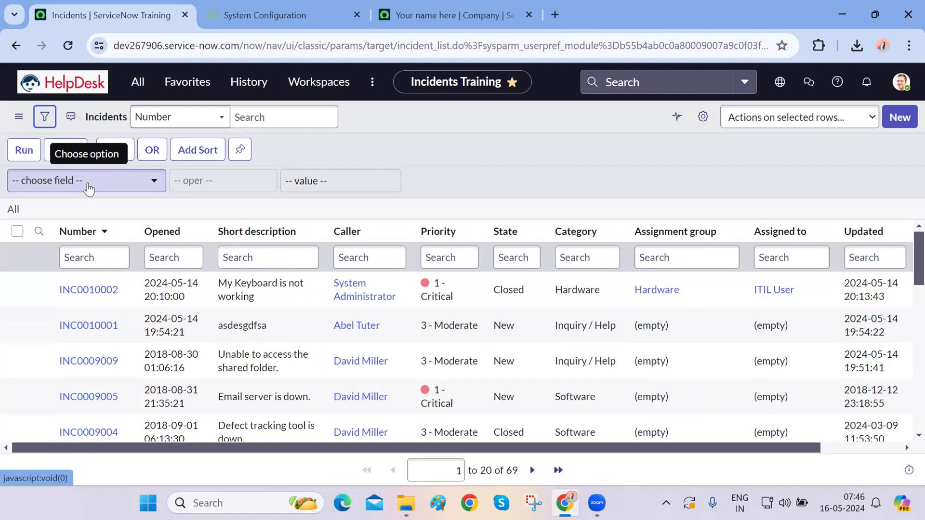
pyautogui.click(88, 187)
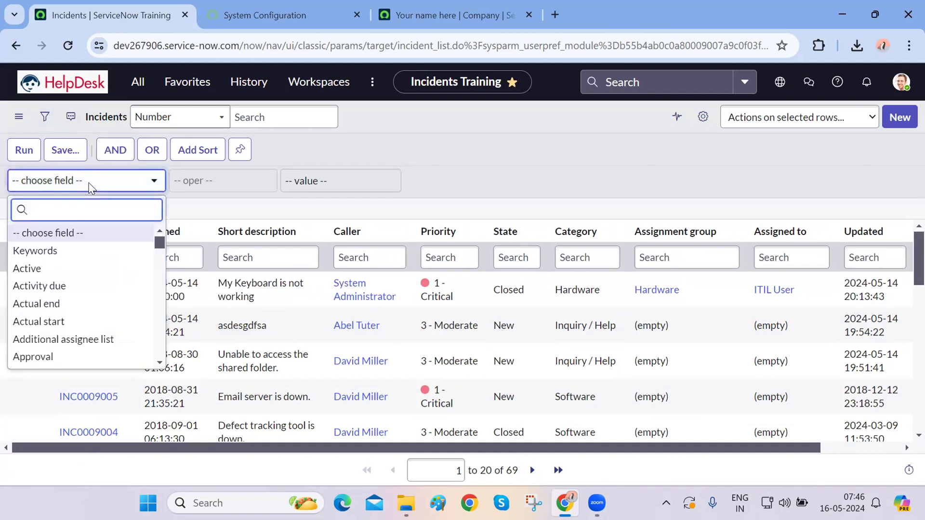
pyautogui.click(479, 159)
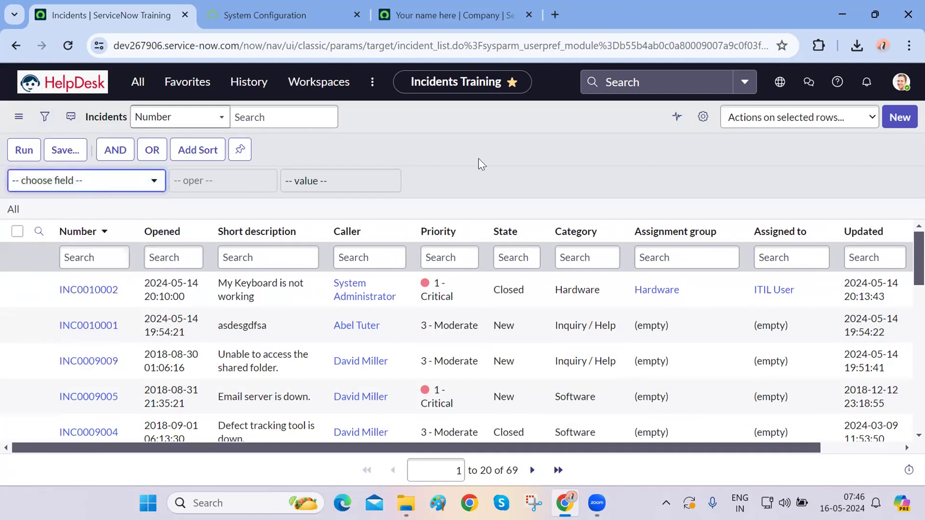
pyautogui.click(44, 120)
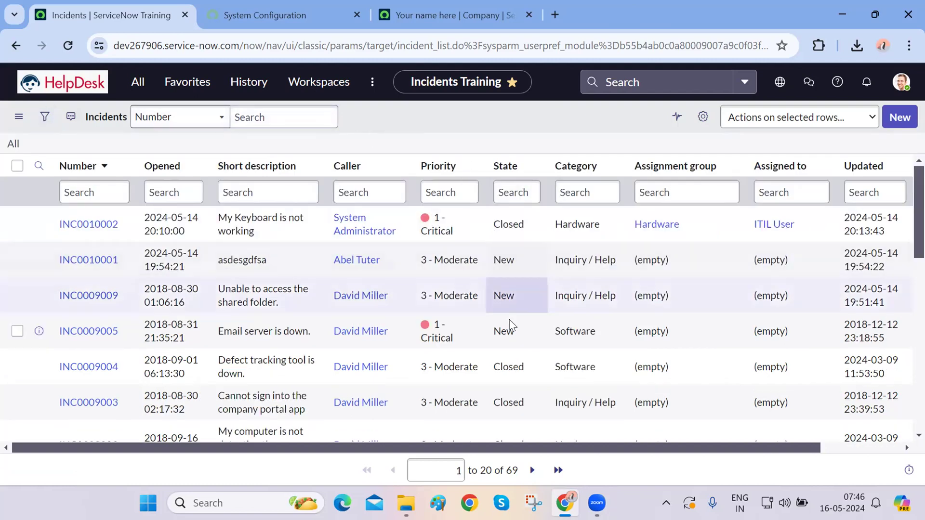
# Step: Reload the Incidents page and look through the records and their caller and description values
pyautogui.click(68, 48)
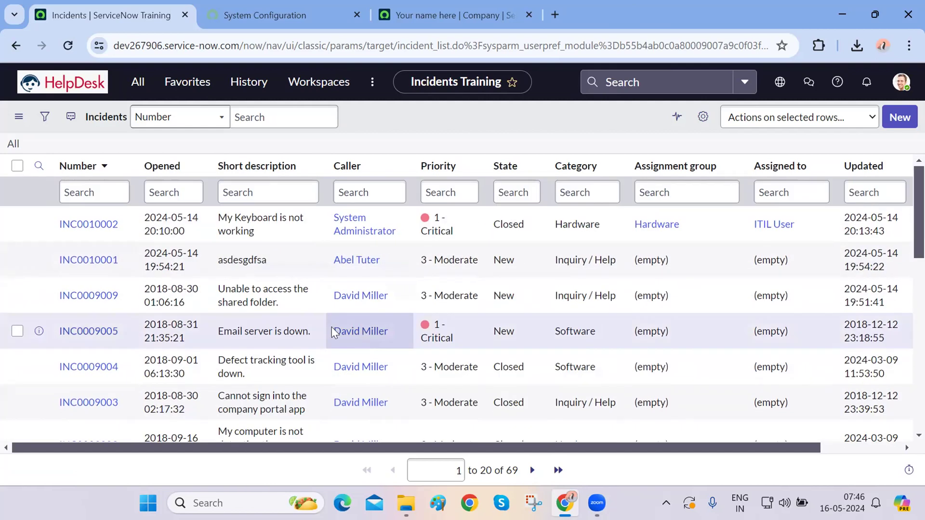
pyautogui.scroll(-10, 331, 326)
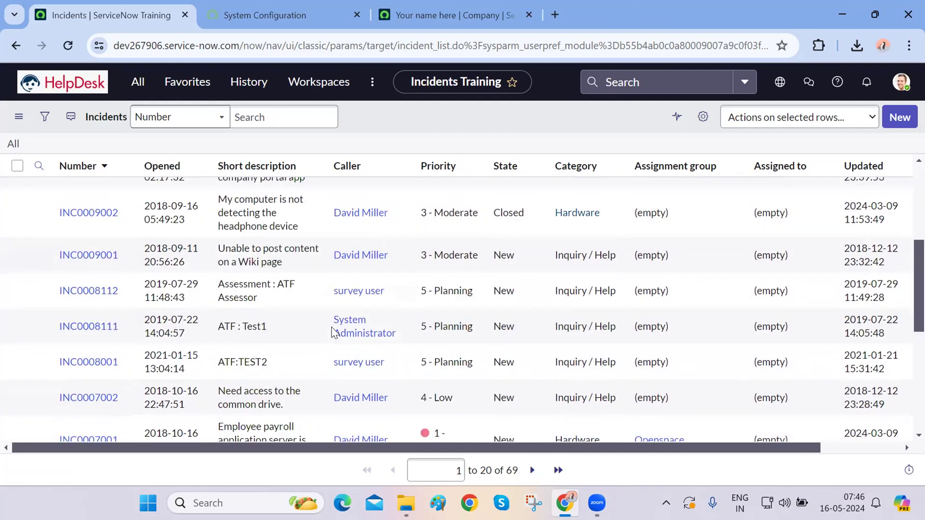
pyautogui.scroll(10, 331, 327)
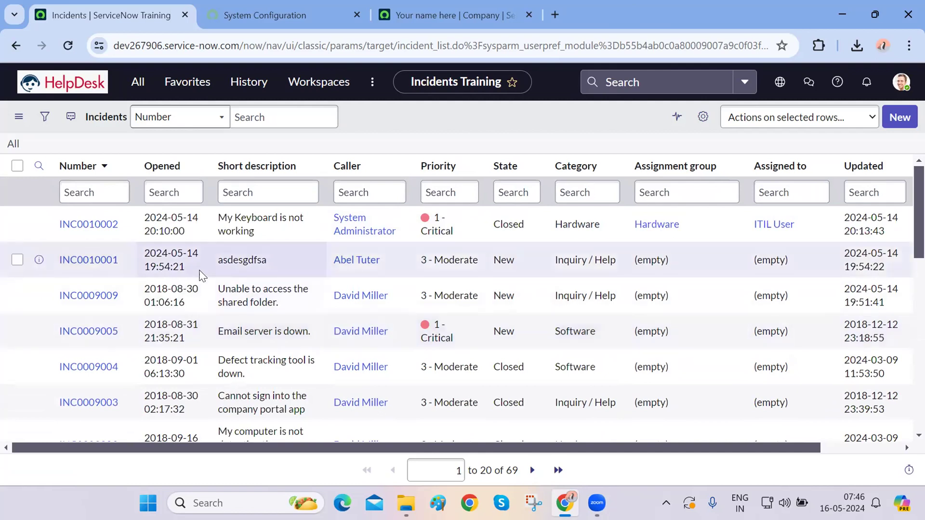
pyautogui.scroll(-8, 173, 339)
pyautogui.scroll(7, 174, 339)
pyautogui.scroll(1, 173, 339)
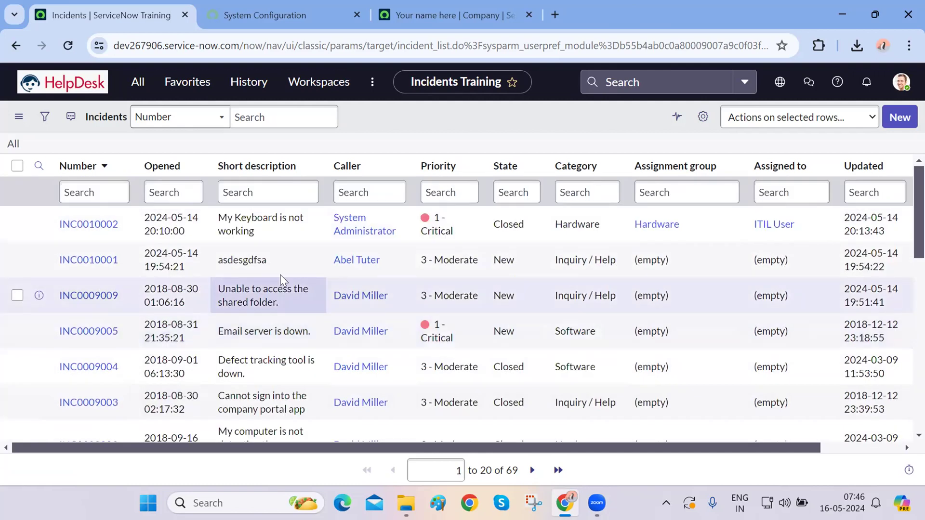
pyautogui.moveTo(291, 264); pyautogui.dragTo(53, 221)
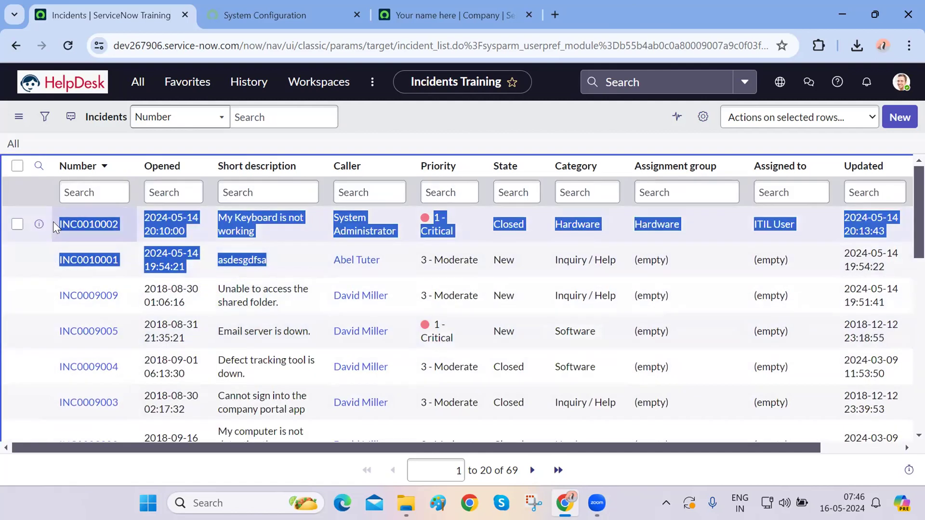
pyautogui.click(403, 128)
pyautogui.moveTo(380, 260); pyautogui.dragTo(340, 260)
pyautogui.moveTo(206, 225); pyautogui.dragTo(262, 228)
pyautogui.click(408, 120)
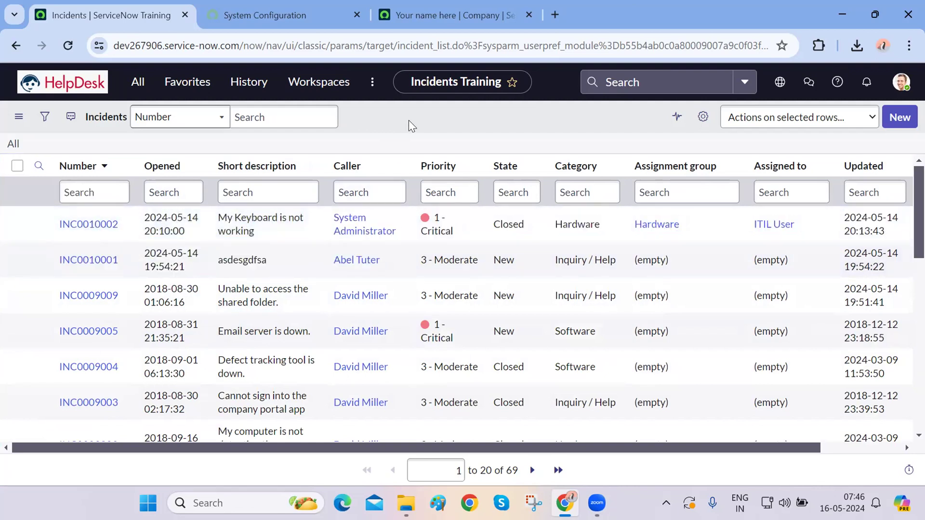
# Step: Refresh the incident list with no filter conditions applied and look over its records
pyautogui.click(14, 145)
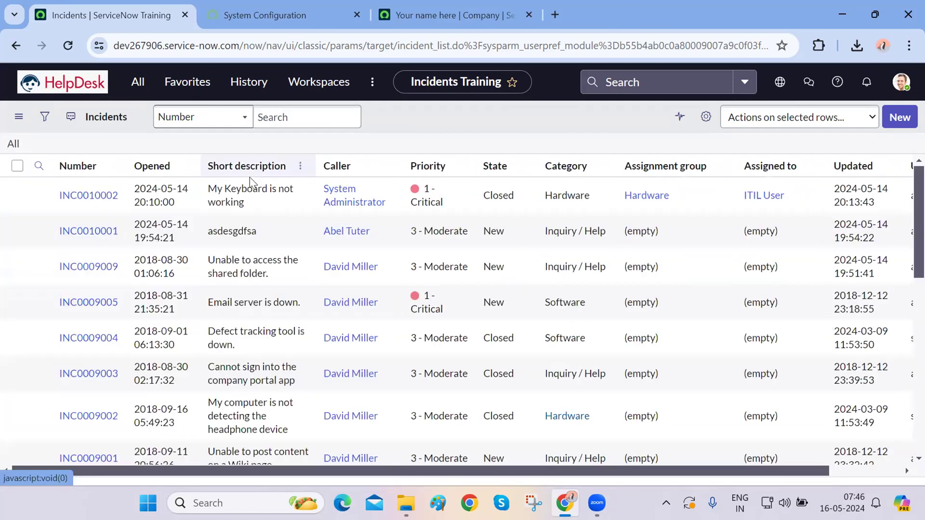
pyautogui.click(901, 82)
pyautogui.click(568, 118)
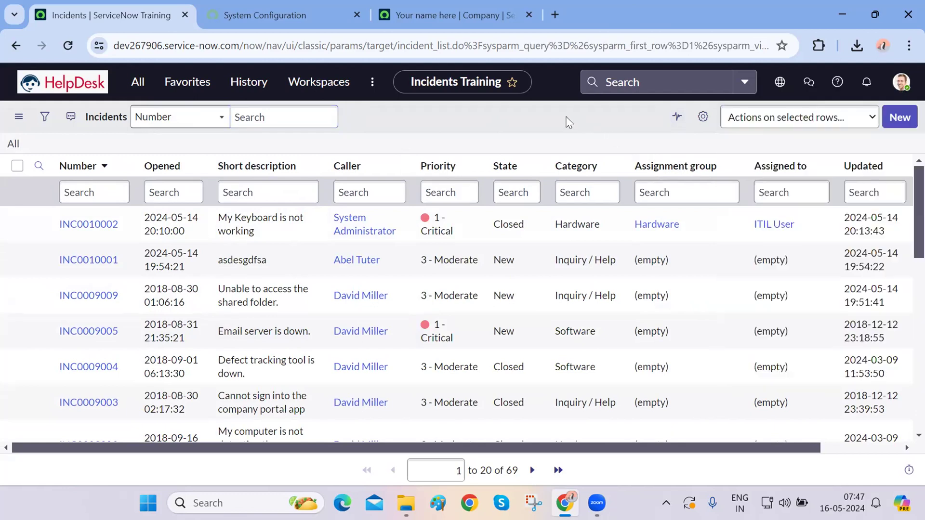
pyautogui.scroll(-4, 180, 282)
pyautogui.scroll(4, 179, 281)
# Step: Search the application navigator for "incident" and show the Open incidents list
pyautogui.click(138, 83)
pyautogui.write('incident')
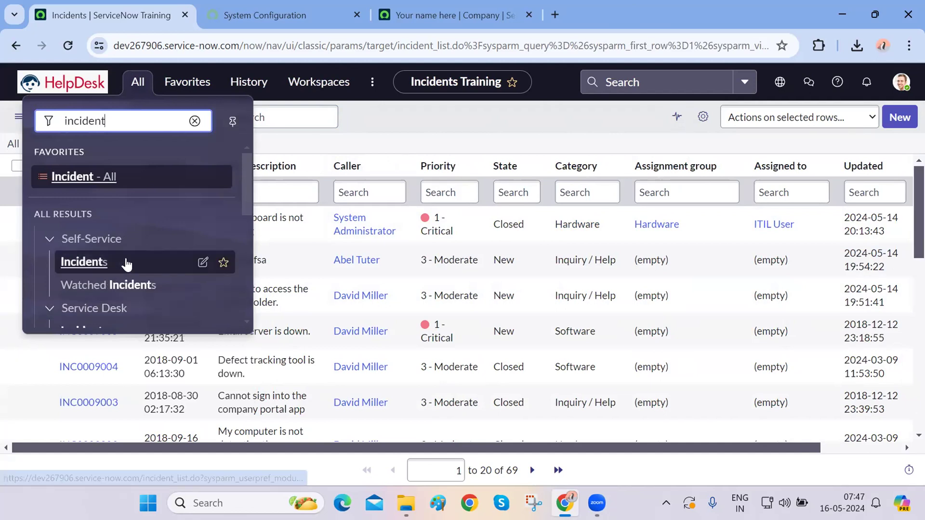
pyautogui.scroll(-5, 126, 264)
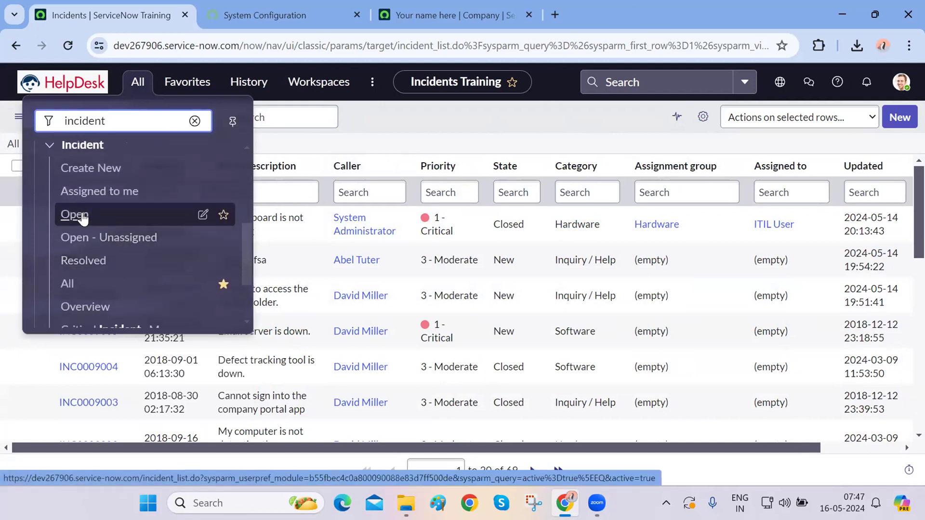
pyautogui.click(83, 217)
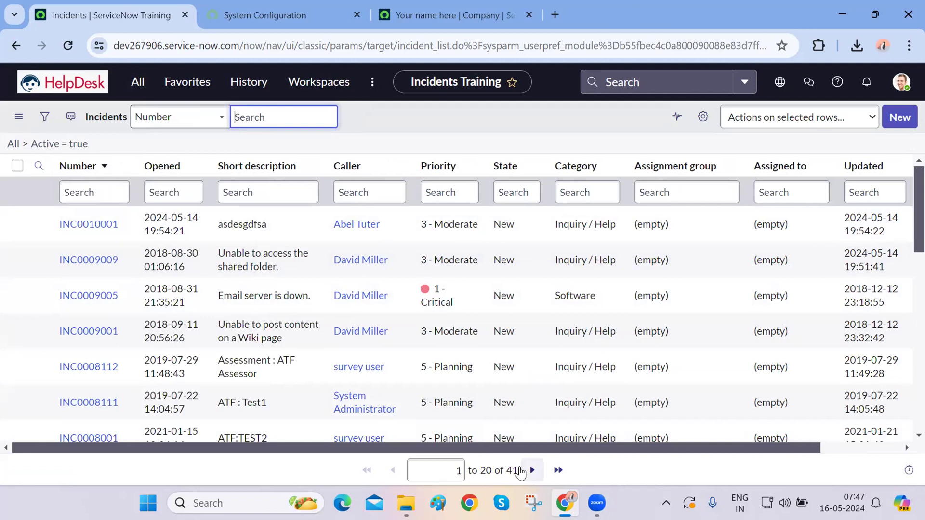
# Step: Remove the Active = true condition from the list to show all incidents and look through them
pyautogui.click(13, 144)
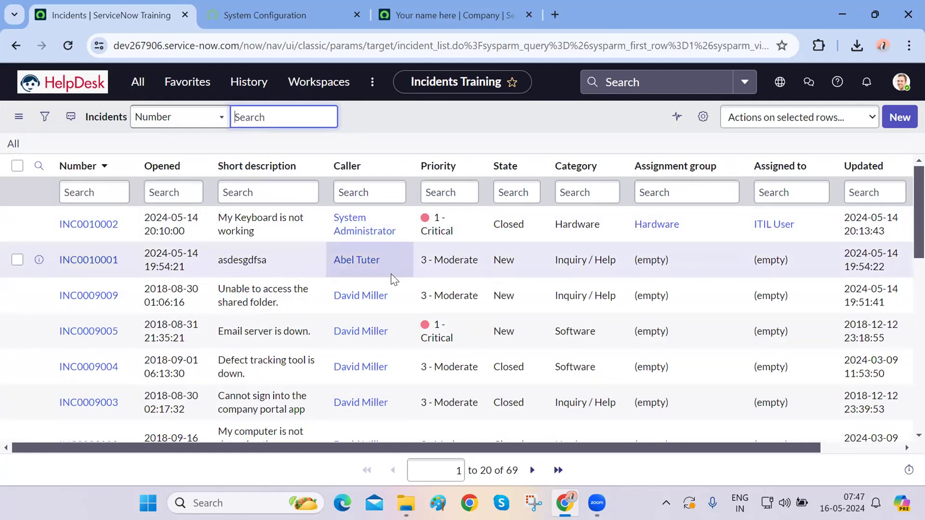
pyautogui.click(405, 133)
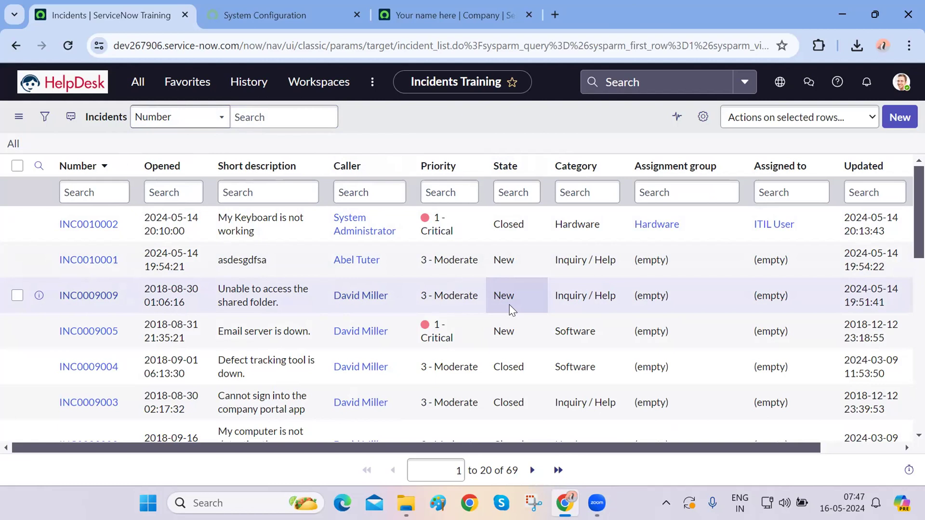
pyautogui.scroll(-10, 511, 310)
pyautogui.scroll(10, 511, 310)
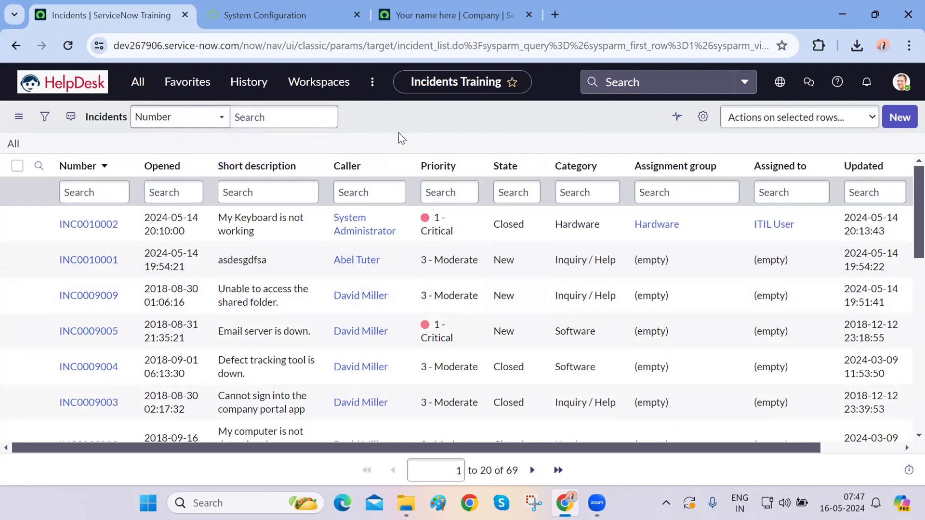
# Step: Filter the incident list with the condition State is Closed and run the filter
pyautogui.click(45, 118)
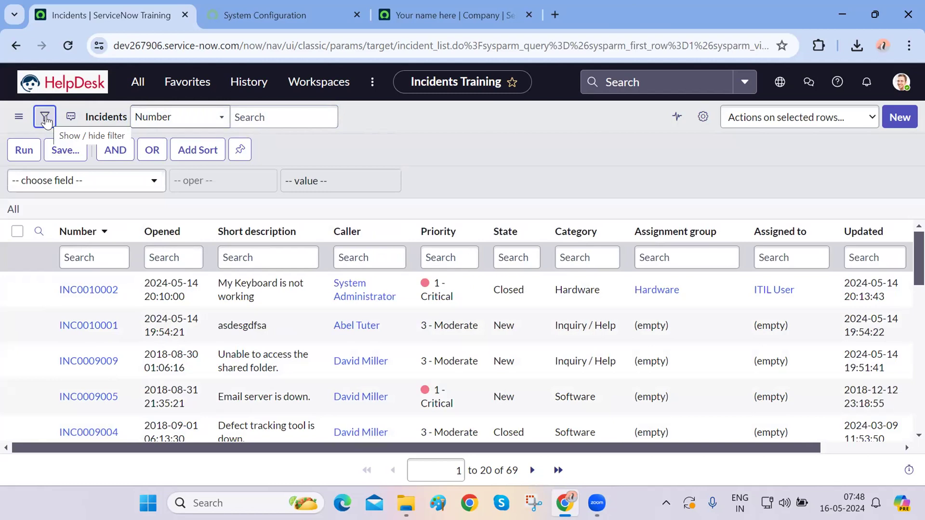
pyautogui.click(135, 187)
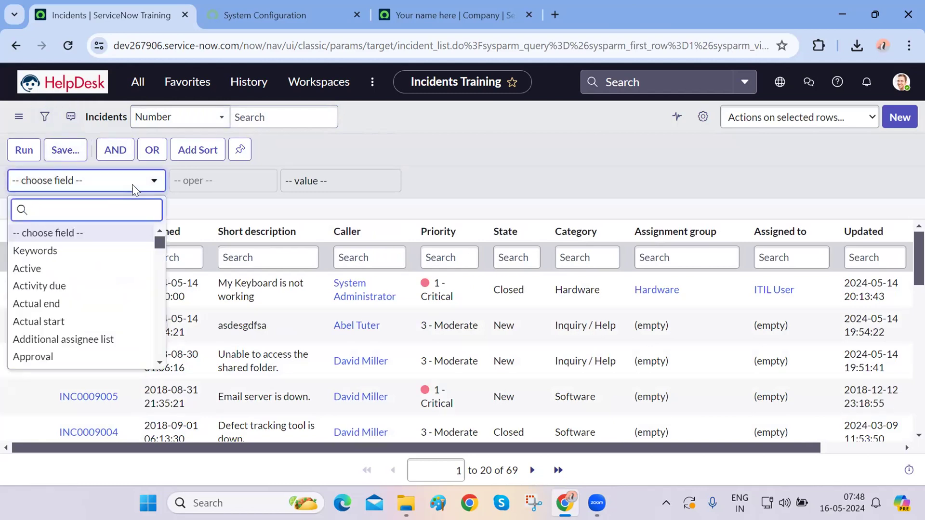
pyautogui.write('state')
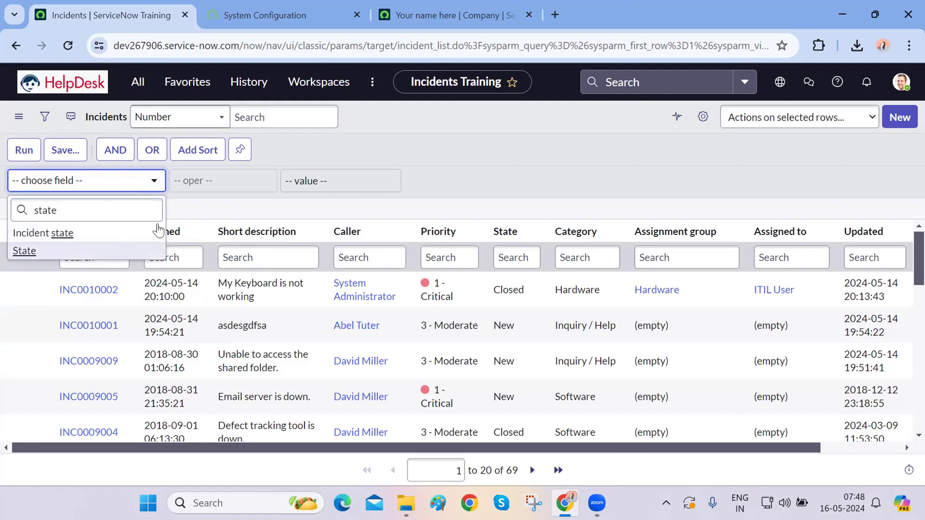
pyautogui.press('Return')
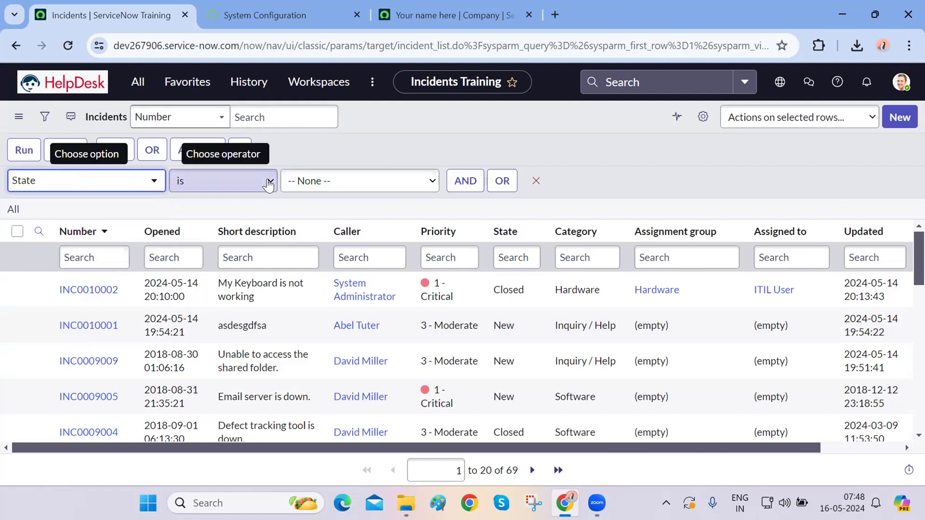
pyautogui.click(269, 182)
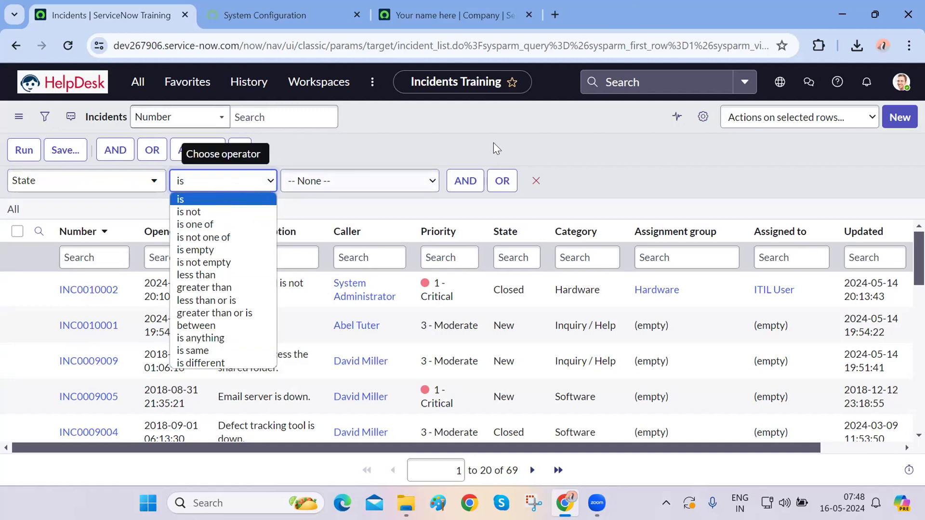
pyautogui.click(612, 149)
pyautogui.click(387, 189)
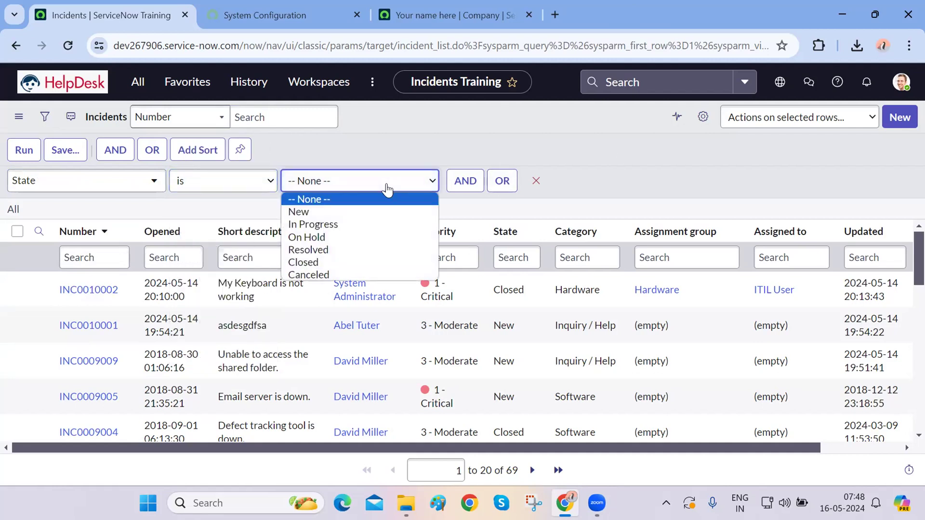
pyautogui.click(304, 262)
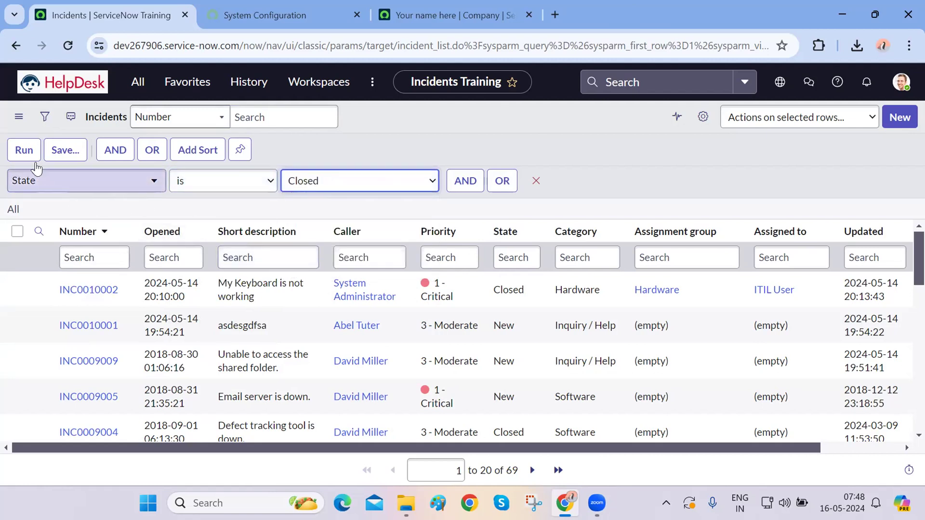
pyautogui.click(23, 155)
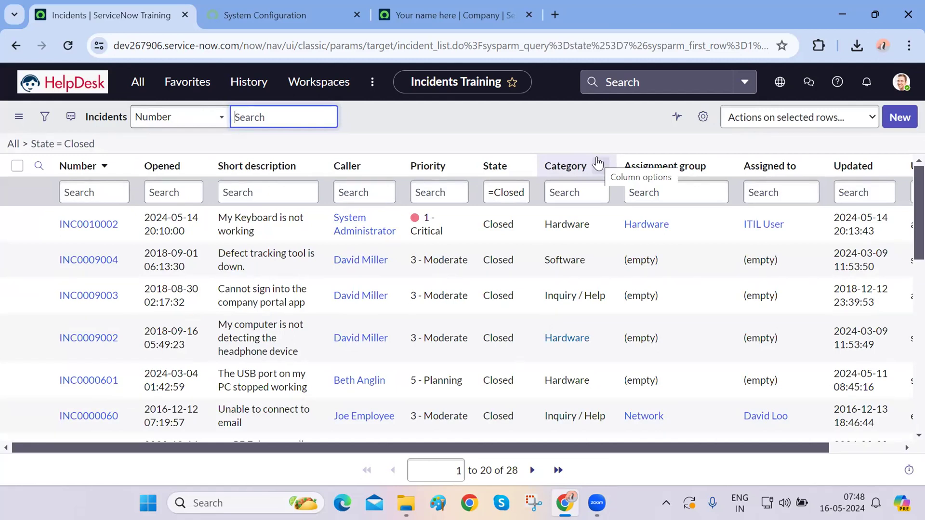
# Step: Look through the closed incidents and review the condition applied to the list
pyautogui.scroll(-10, 489, 293)
pyautogui.scroll(10, 488, 293)
pyautogui.scroll(-10, 486, 293)
pyautogui.scroll(10, 489, 293)
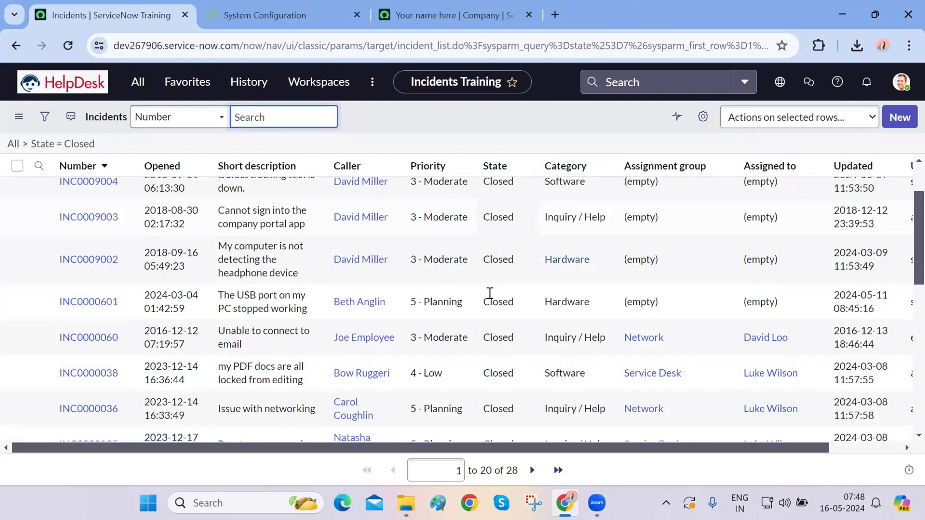
pyautogui.click(162, 144)
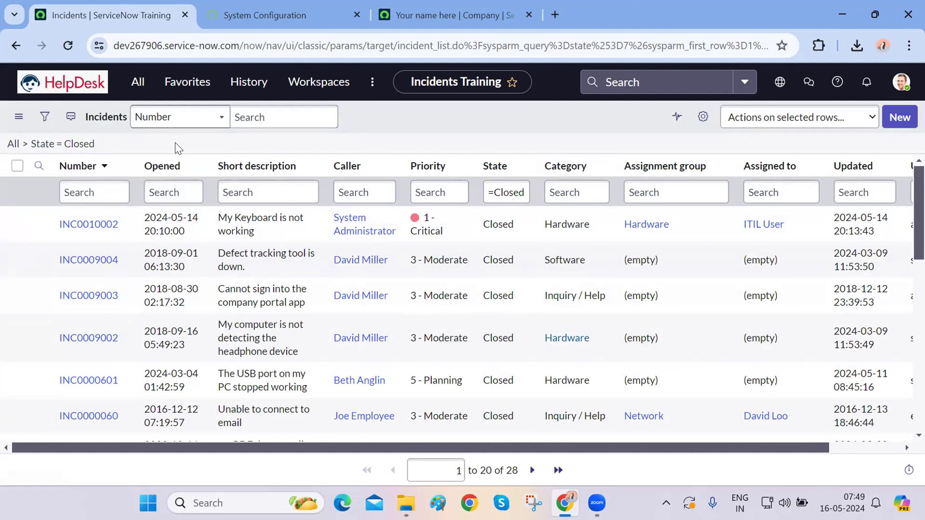
pyautogui.scroll(-5, 428, 289)
pyautogui.scroll(5, 429, 289)
pyautogui.scroll(1, 430, 293)
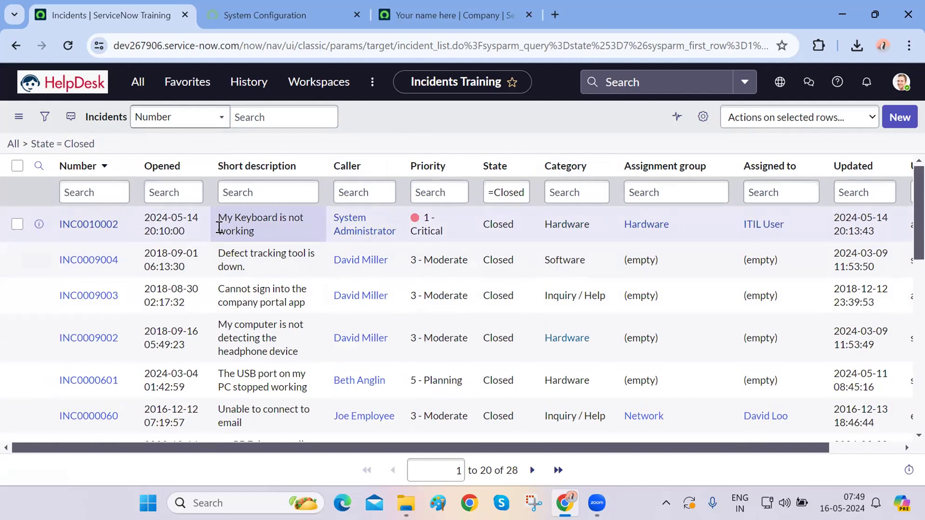
pyautogui.click(44, 118)
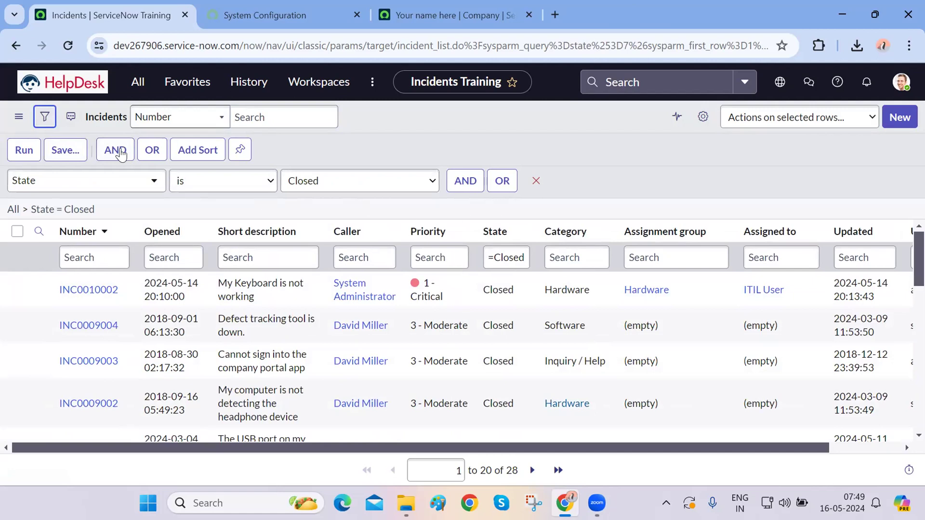
pyautogui.click(45, 117)
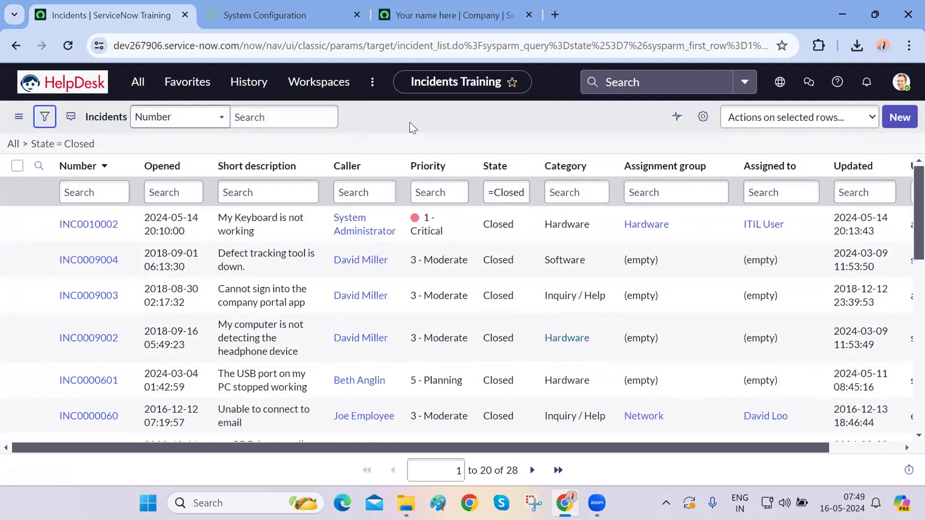
# Step: Remove the State is Closed condition, run the filter to list all incidents, and look through them
pyautogui.scroll(-10, 532, 369)
pyautogui.scroll(10, 534, 371)
pyautogui.click(44, 117)
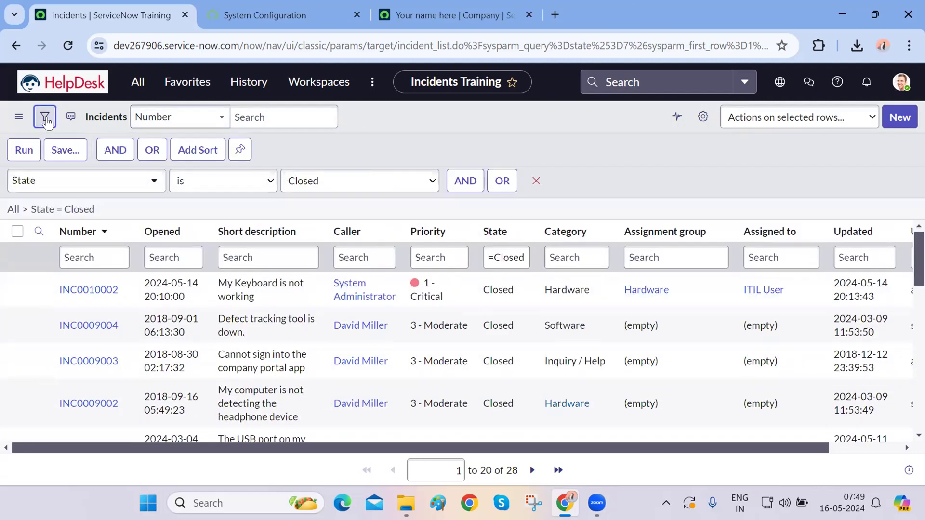
pyautogui.click(535, 182)
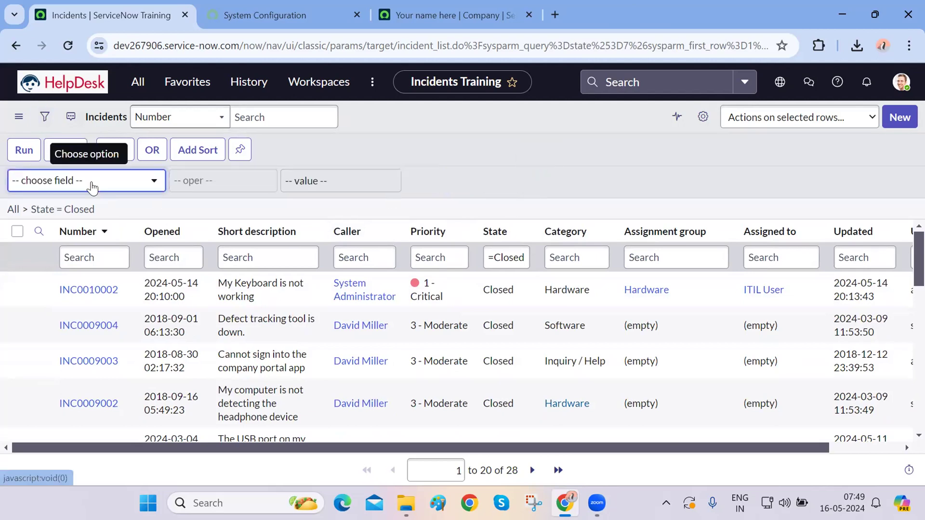
pyautogui.click(24, 151)
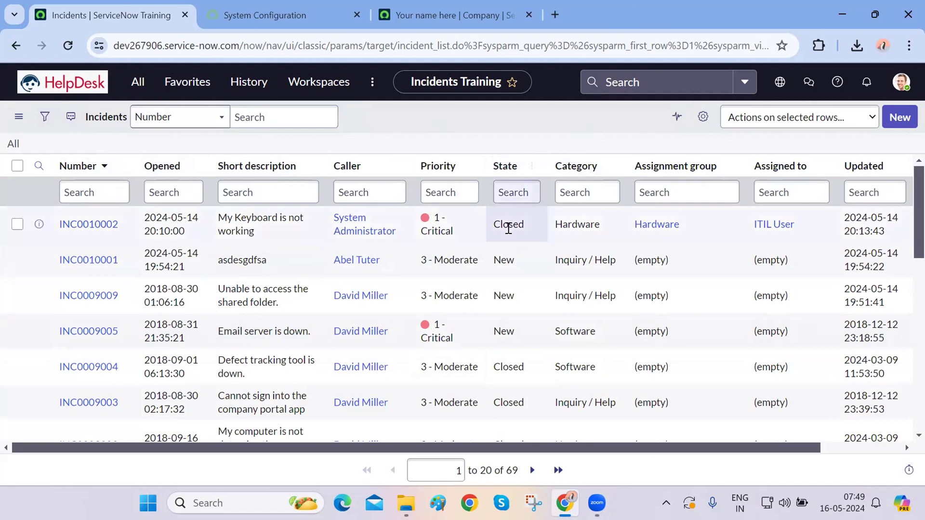
pyautogui.scroll(-5, 501, 342)
pyautogui.scroll(6, 501, 342)
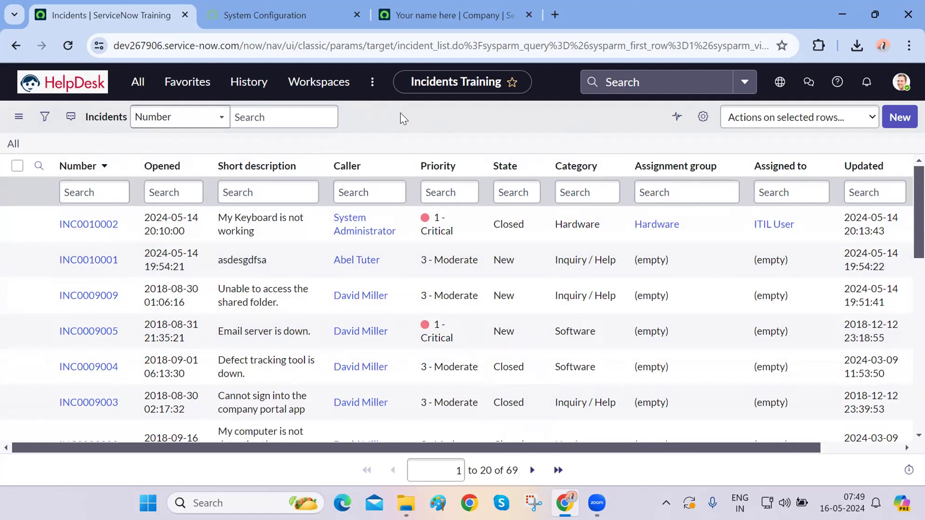
pyautogui.moveTo(235, 117); pyautogui.dragTo(404, 119)
pyautogui.click(435, 123)
pyautogui.rightClick(458, 234)
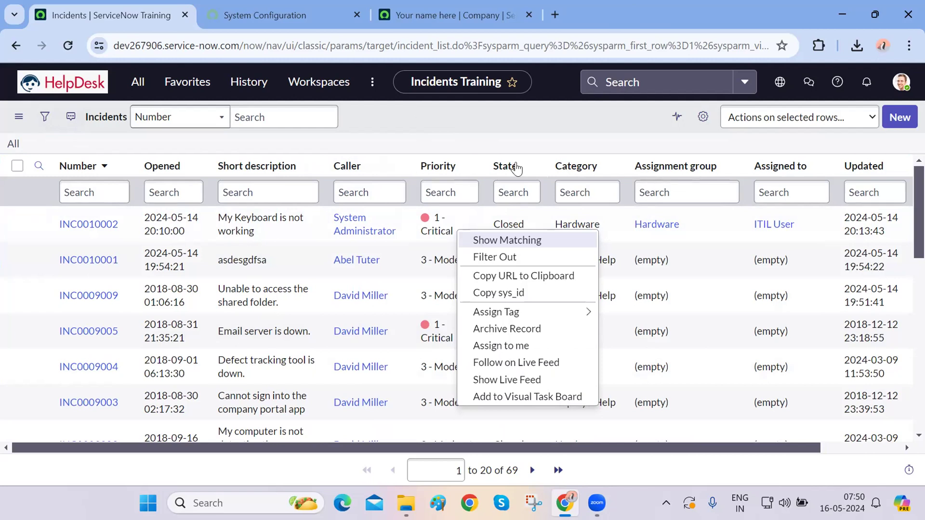
pyautogui.click(434, 213)
pyautogui.rightClick(448, 228)
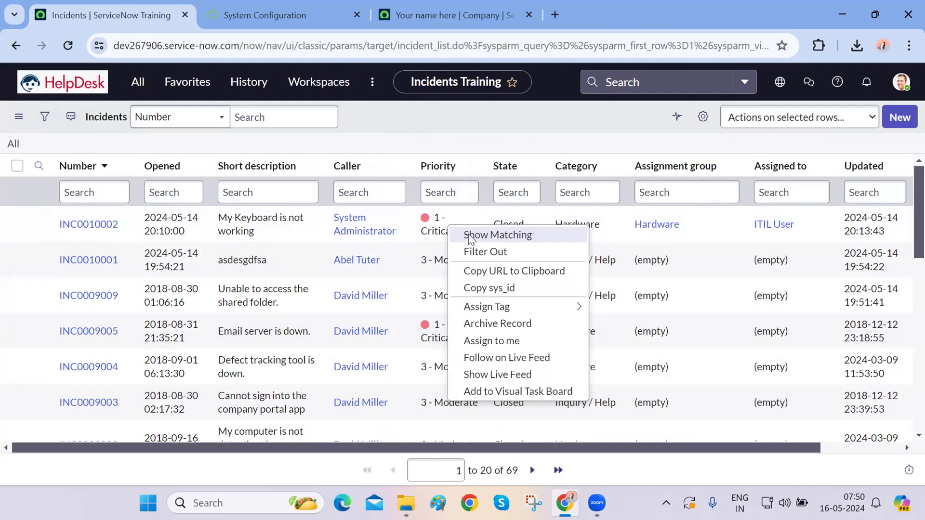
pyautogui.click(461, 135)
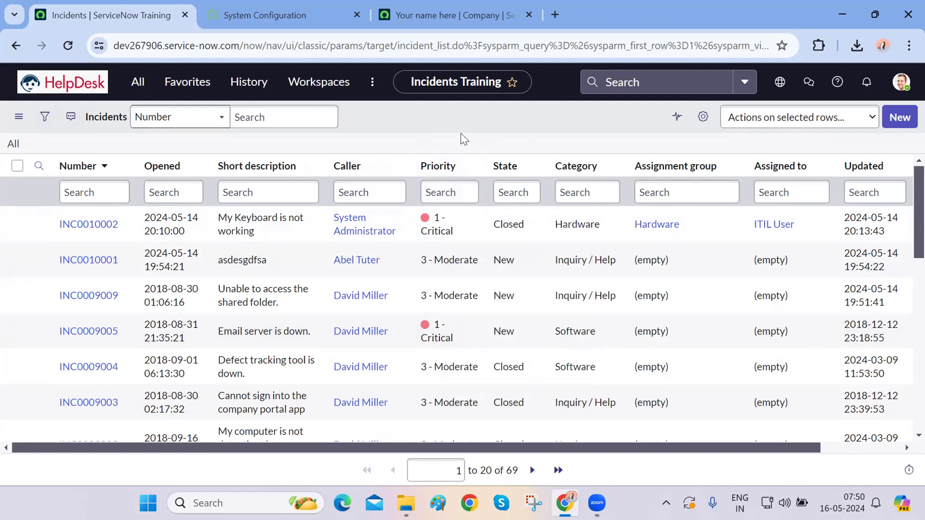
pyautogui.click(41, 117)
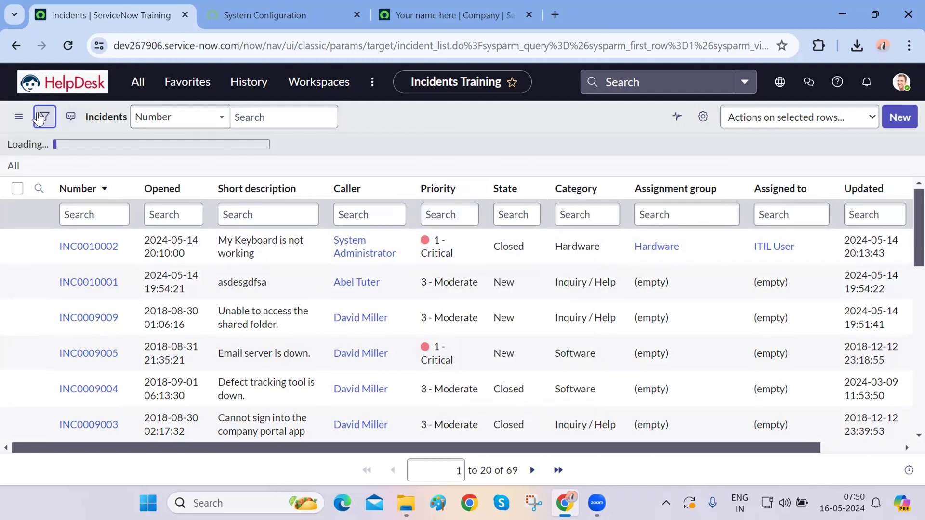
pyautogui.click(39, 117)
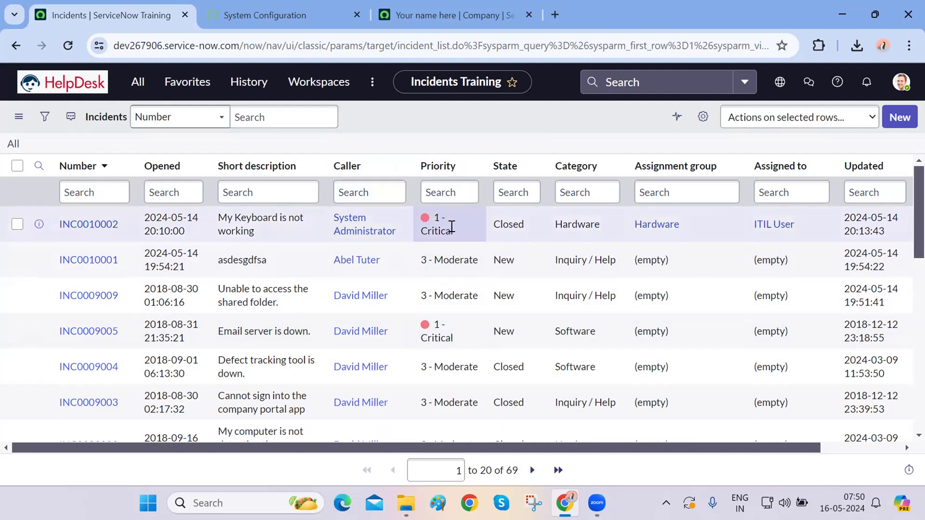
# Step: Show only the incidents matching Priority 1 - Critical from the first incident's priority value and look through them
pyautogui.rightClick(452, 227)
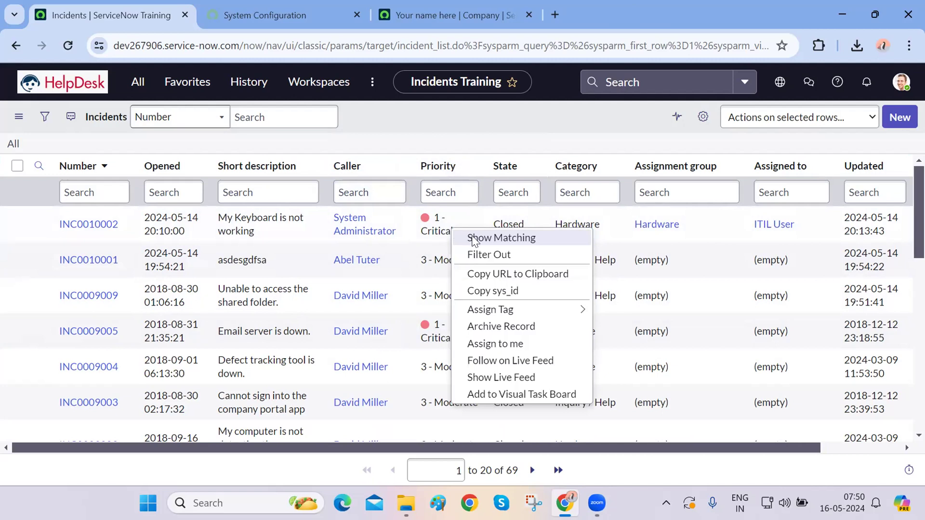
pyautogui.click(501, 238)
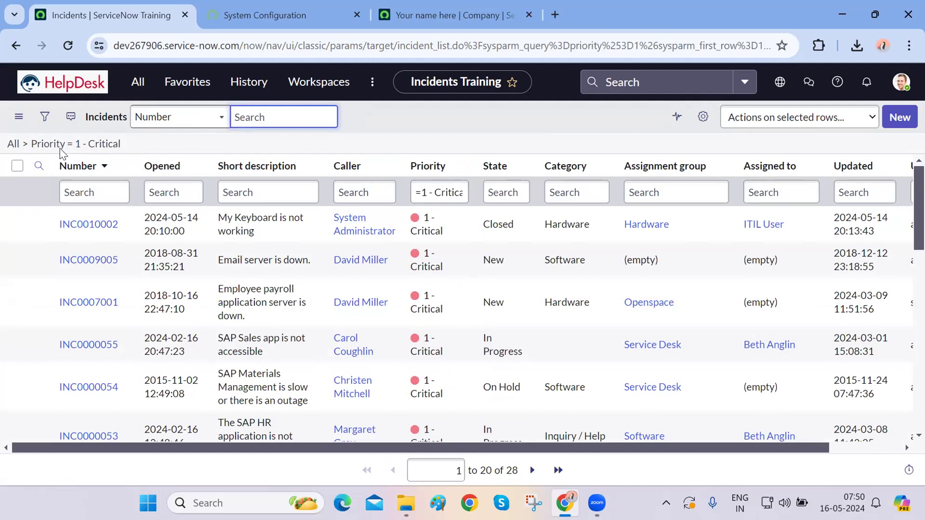
pyautogui.scroll(-10, 418, 334)
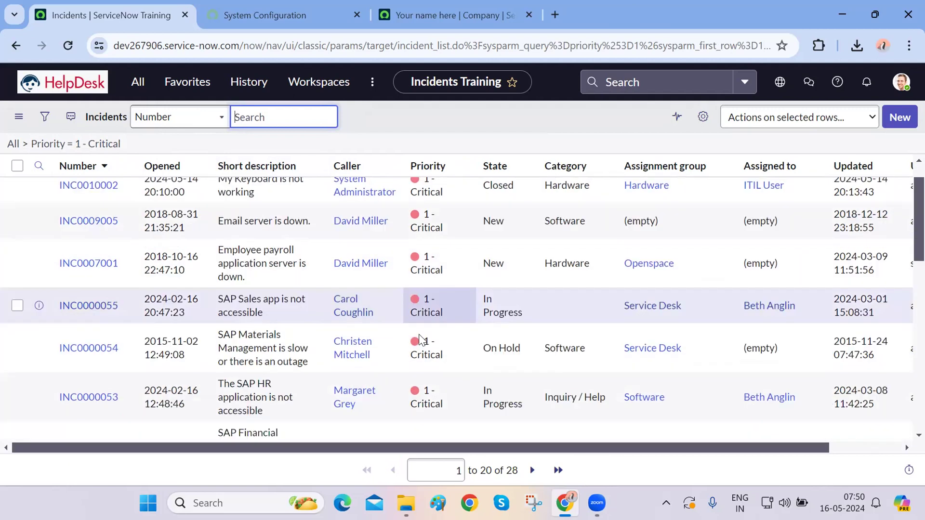
pyautogui.scroll(10, 422, 340)
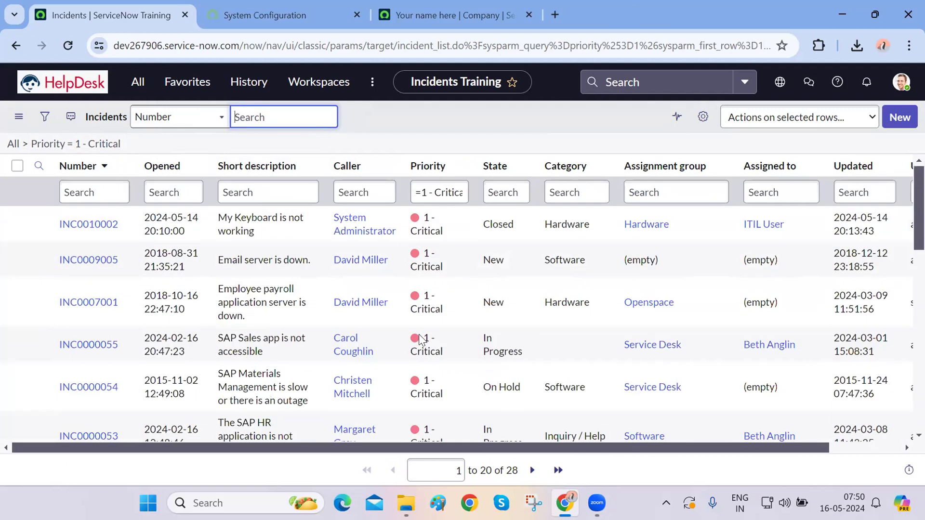
pyautogui.scroll(-10, 422, 340)
pyautogui.scroll(10, 419, 339)
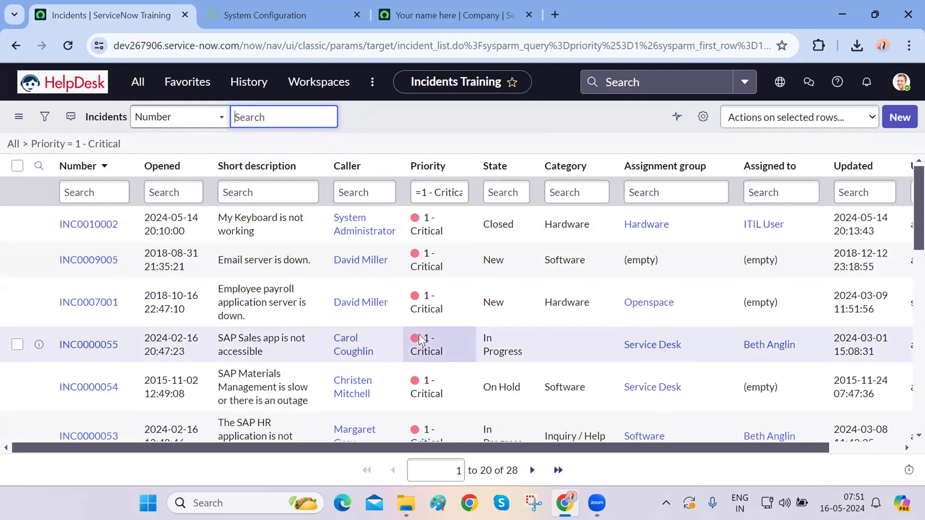
pyautogui.scroll(-10, 420, 340)
pyautogui.scroll(7, 419, 340)
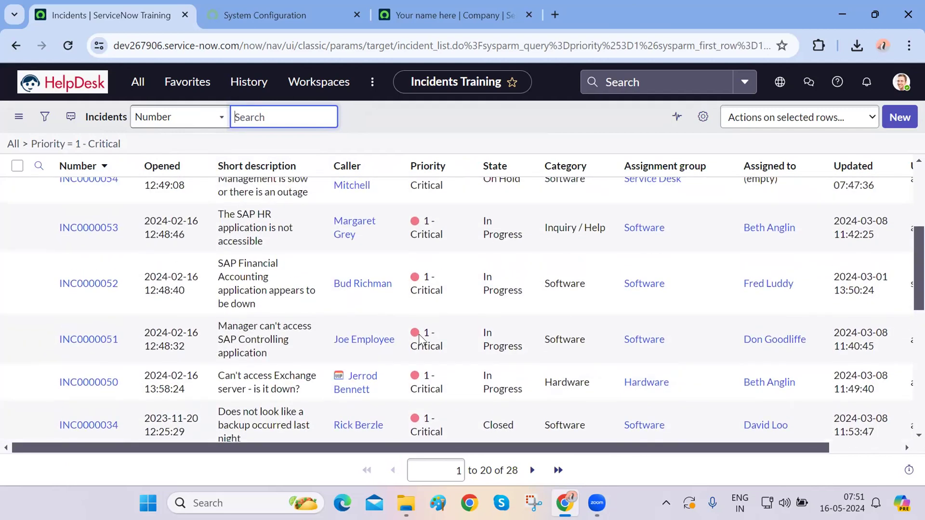
pyautogui.scroll(3, 358, 321)
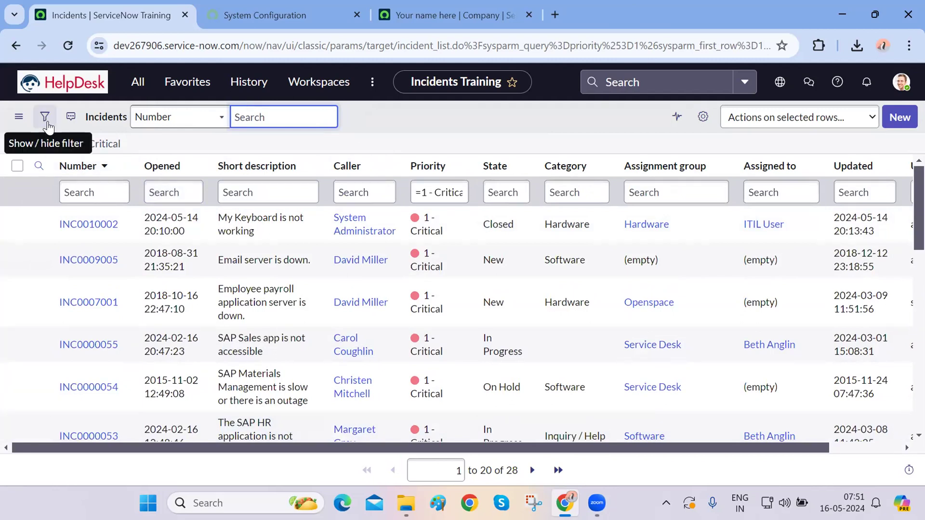
# Step: Examine the filter condition applied to the critical incidents, the selectable priority values, and the actions offered for a priority cell
pyautogui.click(45, 117)
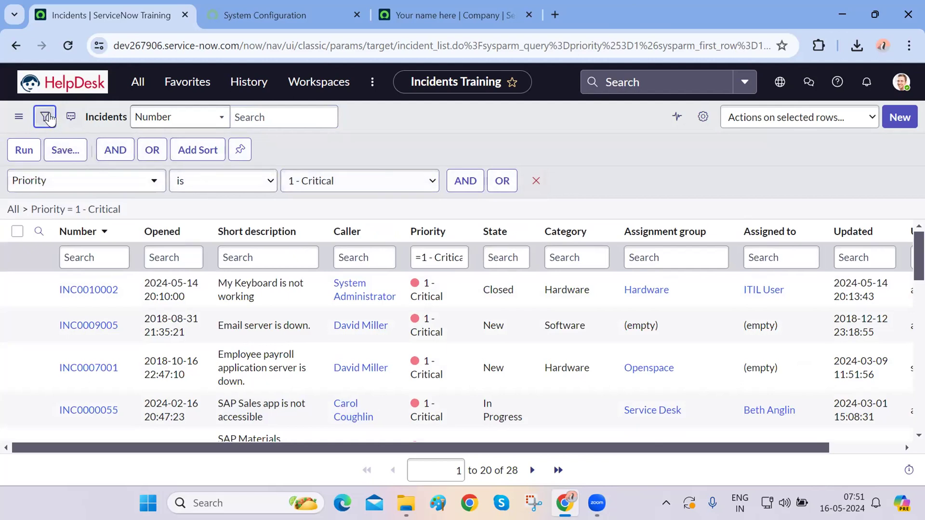
pyautogui.click(121, 178)
pyautogui.click(121, 183)
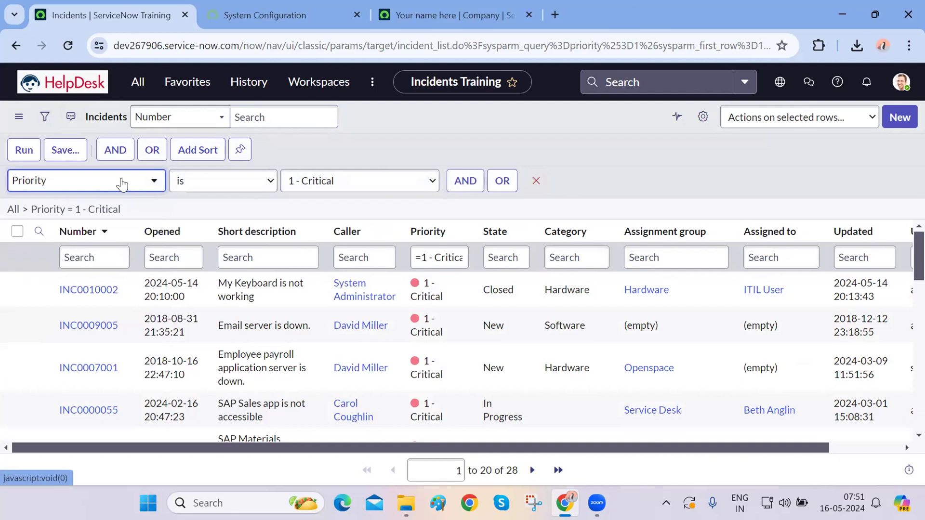
pyautogui.click(371, 181)
pyautogui.press('Down')
pyautogui.press('Down')
pyautogui.press('Down')
pyautogui.press('Down')
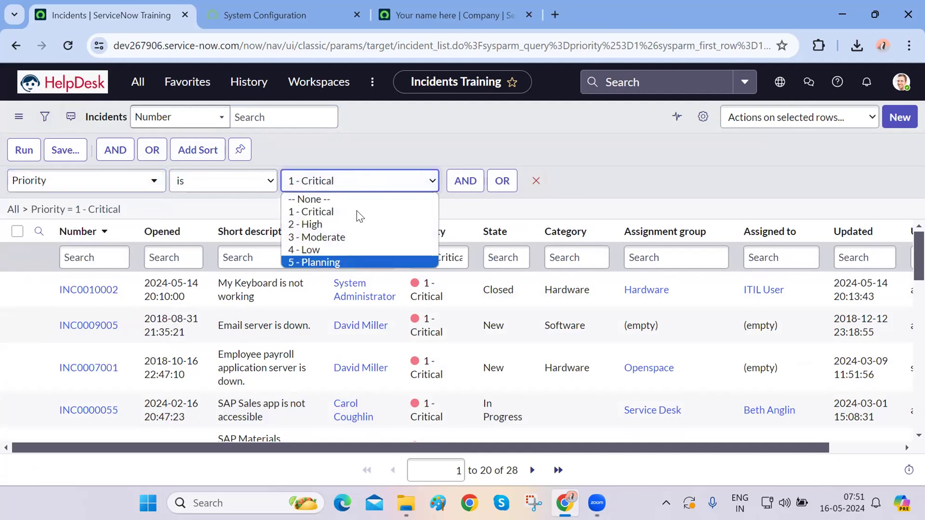
pyautogui.click(357, 181)
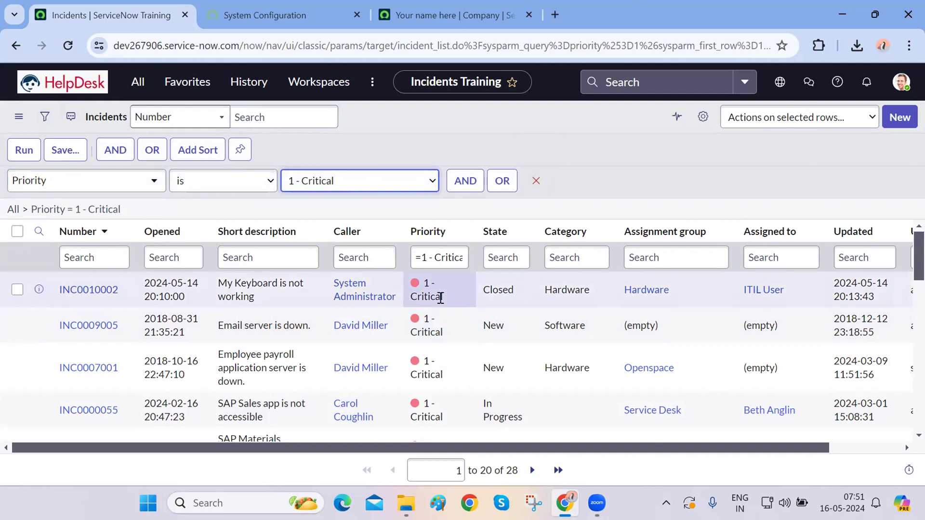
pyautogui.rightClick(440, 298)
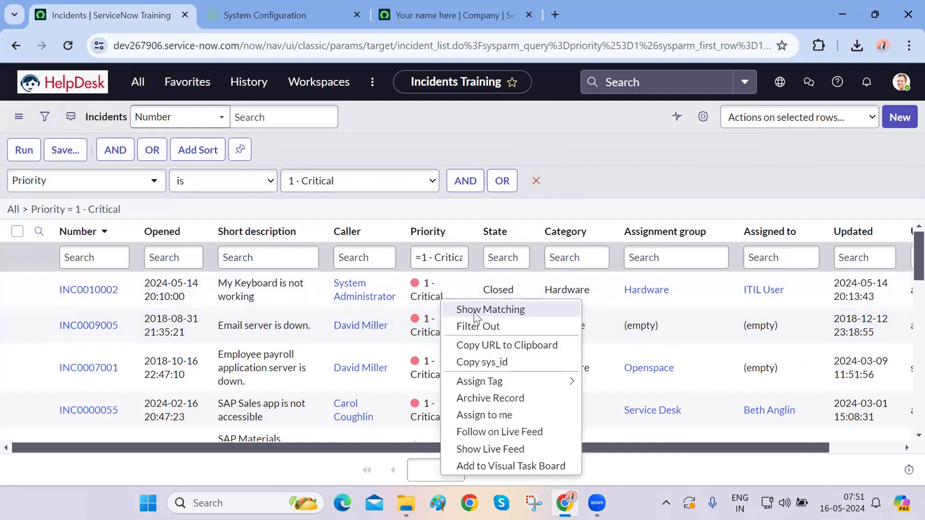
# Step: Delete the Priority is 1 - Critical condition and run the empty filter to list all incidents
pyautogui.click(541, 182)
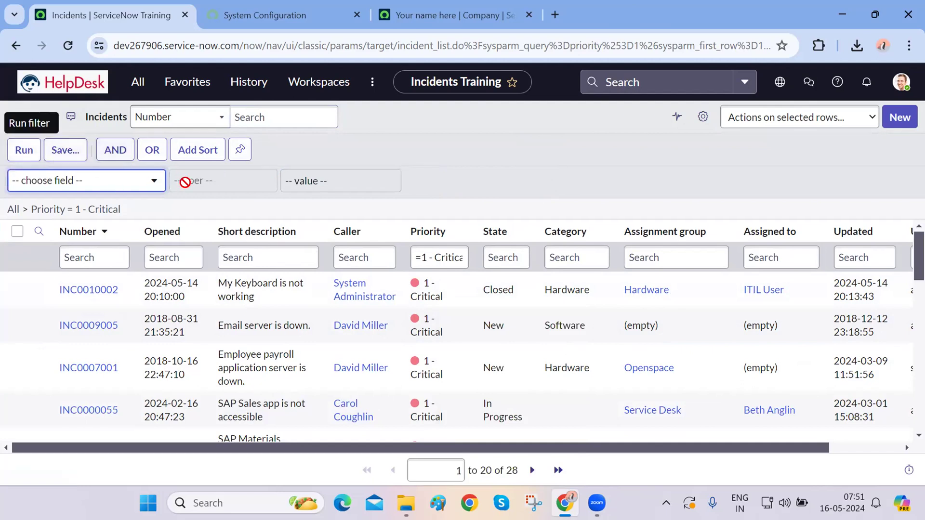
pyautogui.click(25, 153)
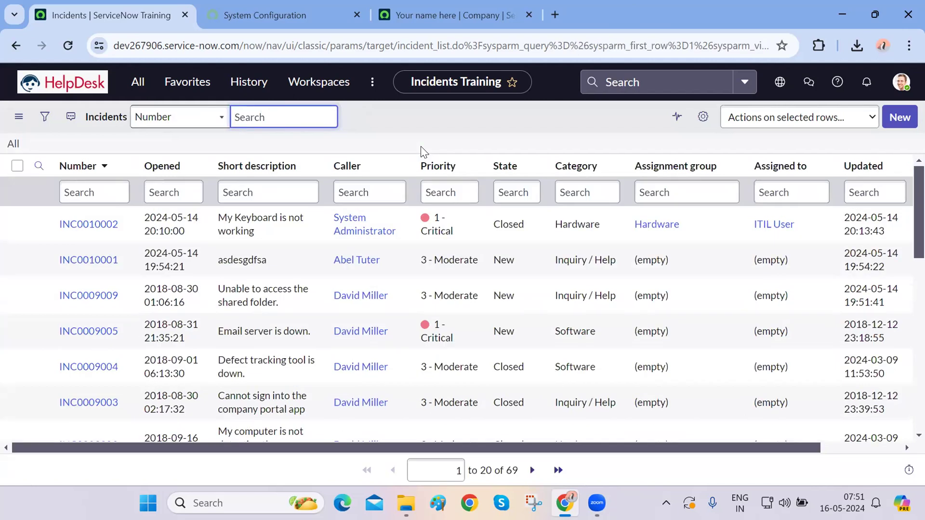
# Step: Show the incidents matching the first record's 1 - Critical priority again and check the condition generated in the filter
pyautogui.rightClick(457, 228)
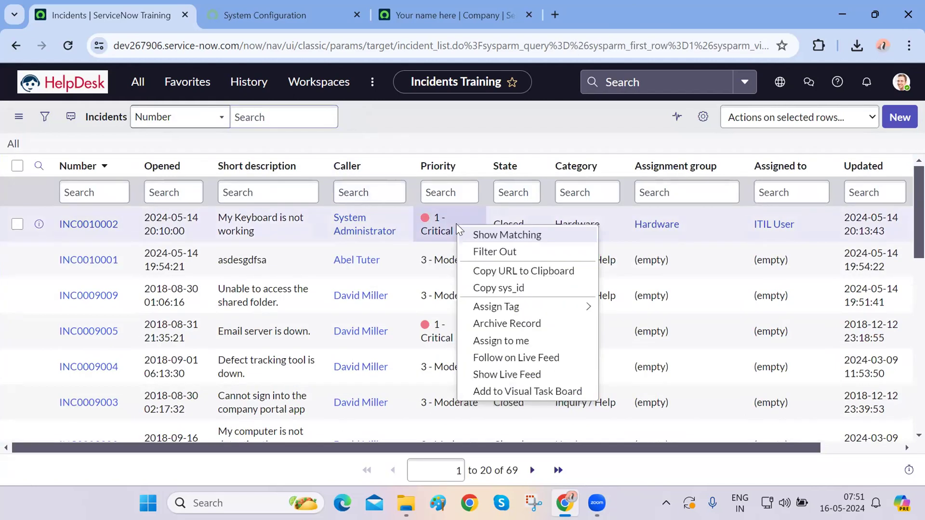
pyautogui.click(473, 232)
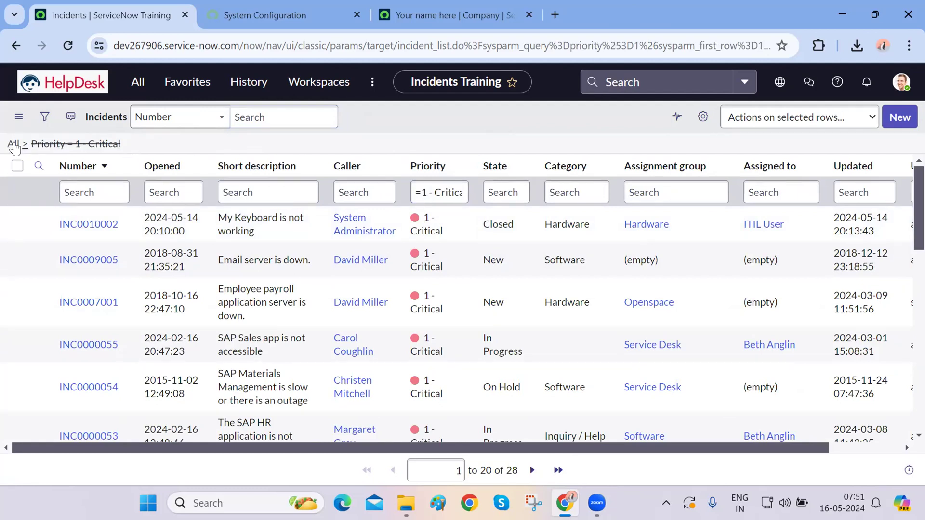
pyautogui.click(44, 117)
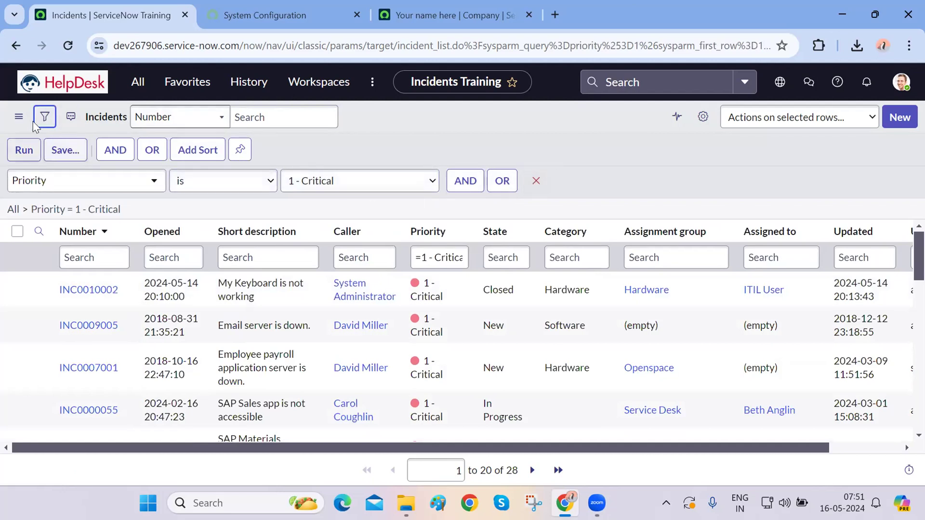
pyautogui.click(45, 117)
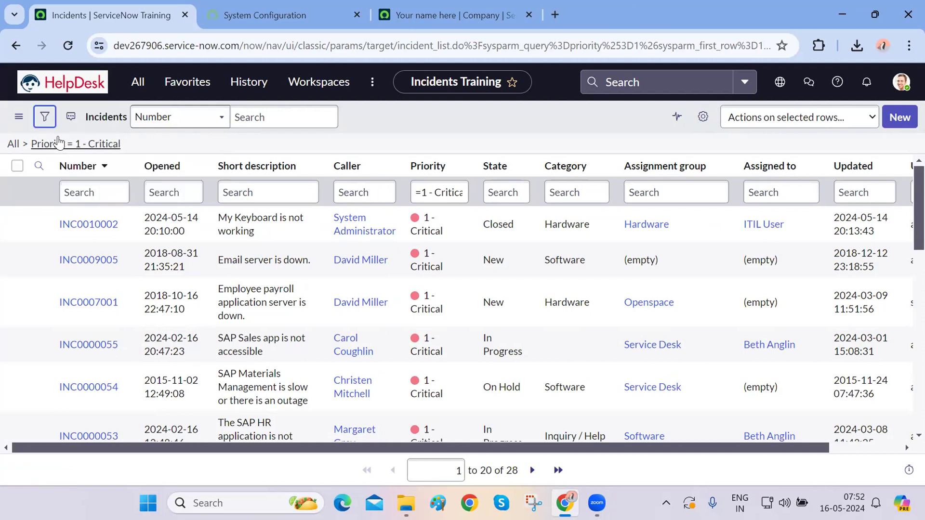
# Step: Remove the existing priority filter from the incident list and build a new filter condition Priority is 1 - Critical
pyautogui.click(24, 144)
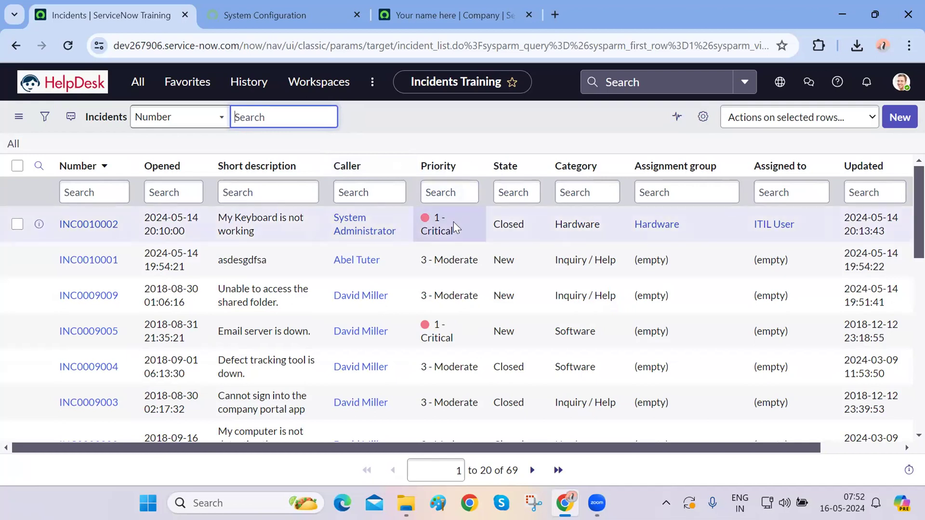
pyautogui.click(431, 142)
pyautogui.click(44, 117)
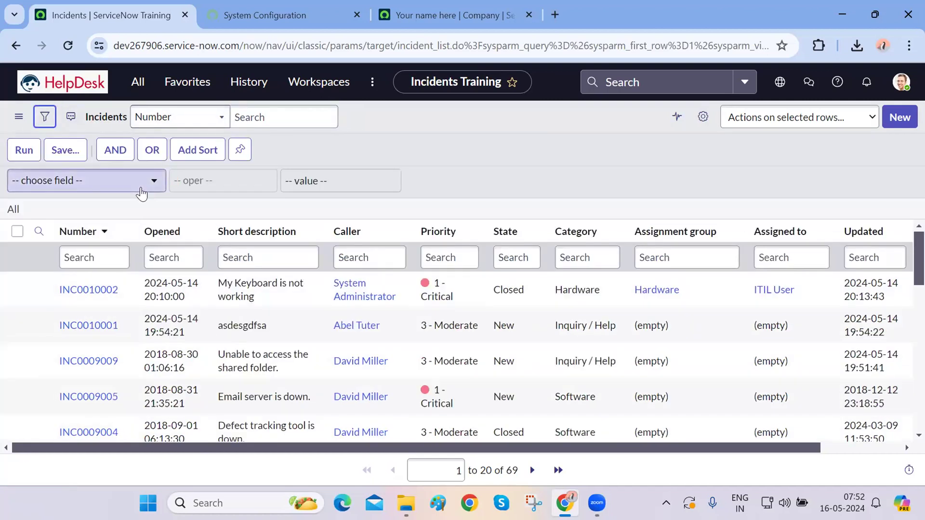
pyautogui.click(143, 188)
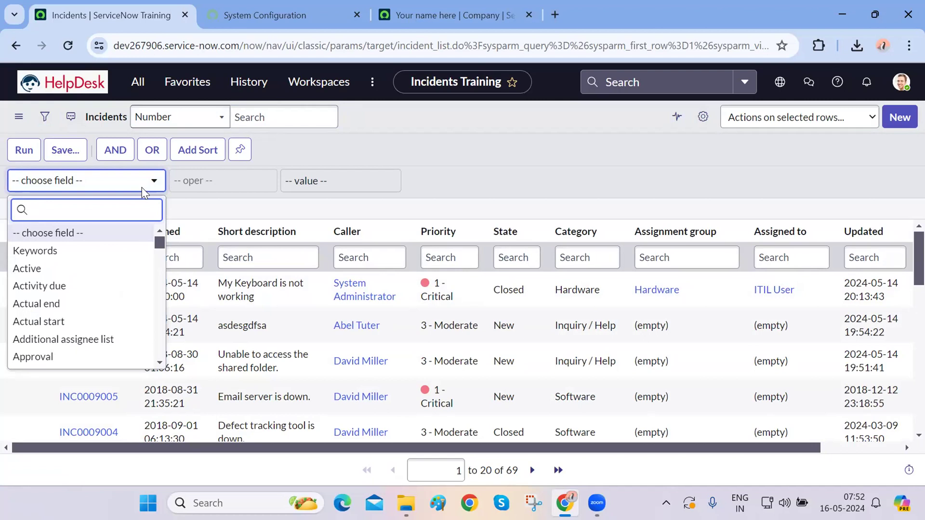
pyautogui.write('prio')
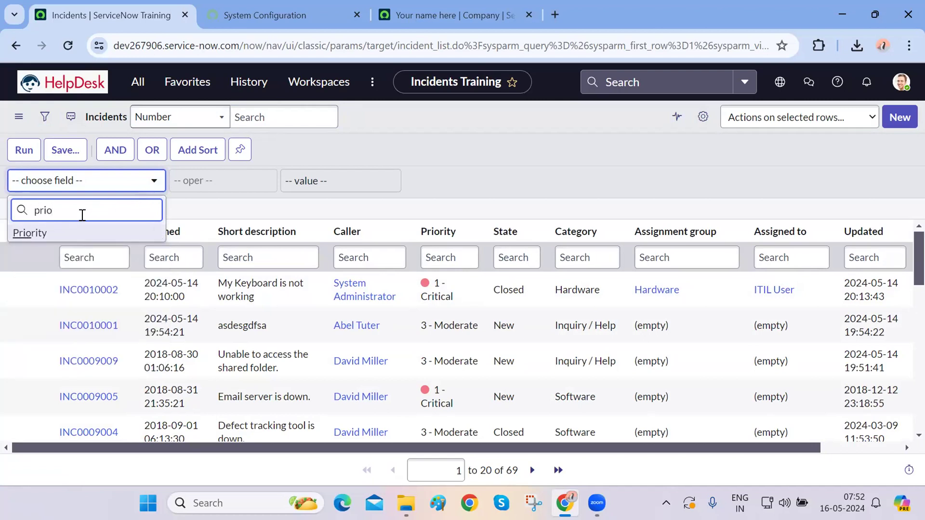
pyautogui.click(63, 236)
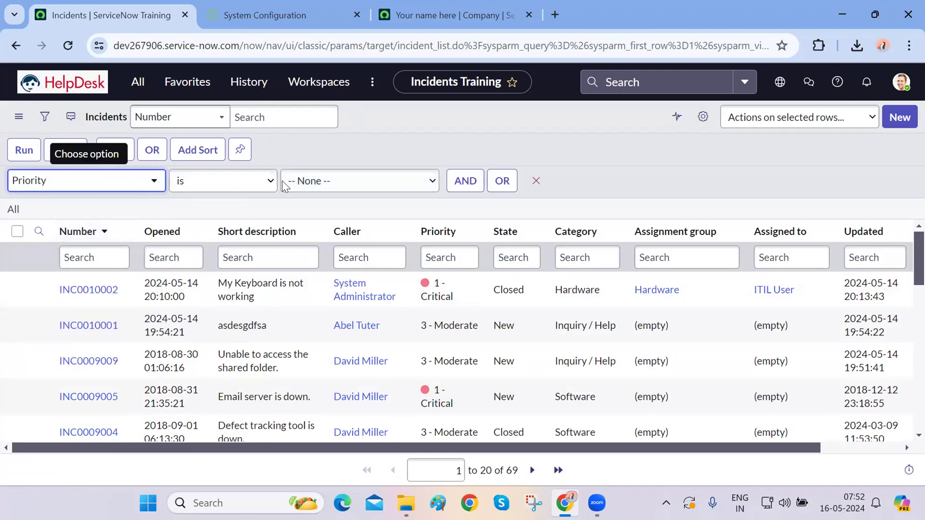
pyautogui.click(330, 183)
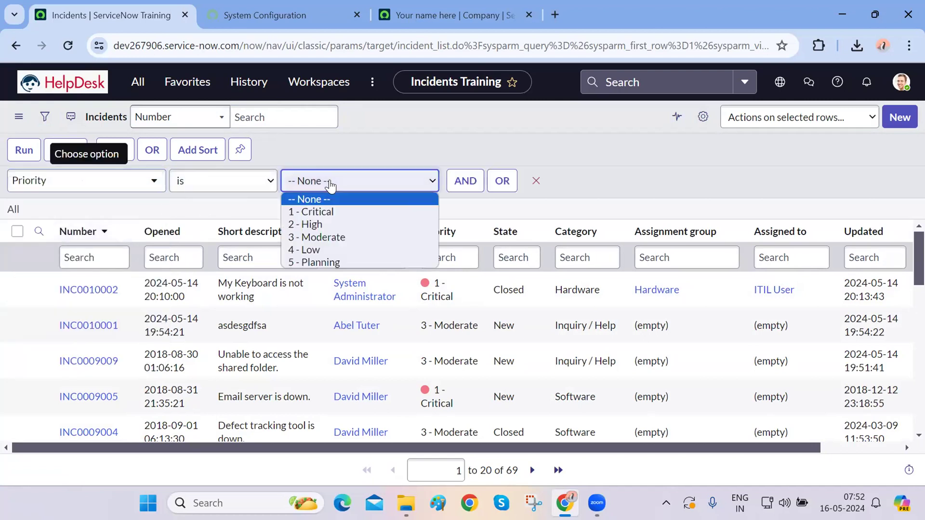
pyautogui.click(316, 212)
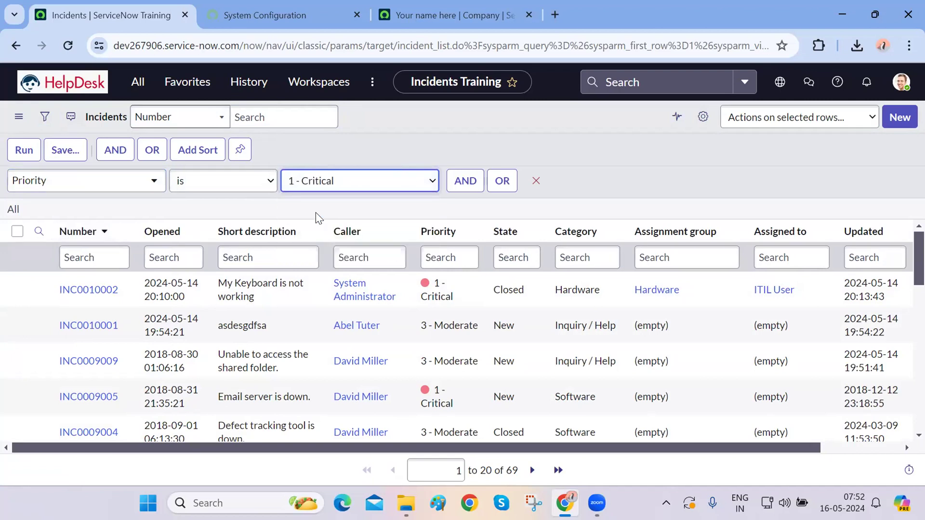
# Step: Add an AND condition State is Closed and view the operators available for the Priority condition
pyautogui.click(475, 179)
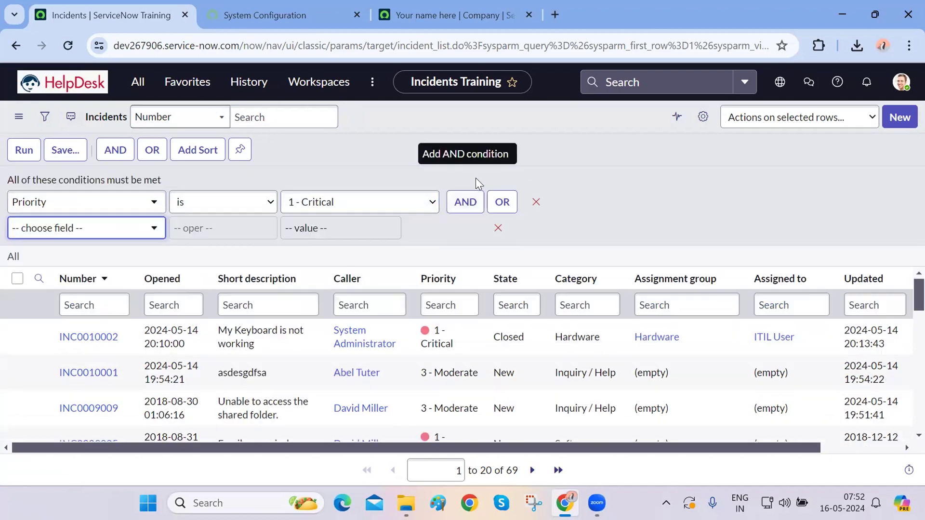
pyautogui.click(151, 229)
pyautogui.write('stat')
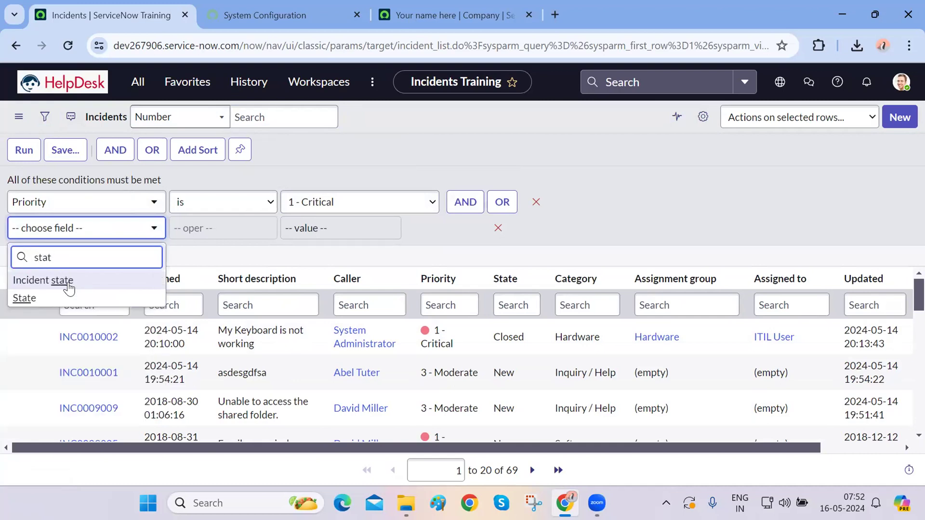
pyautogui.click(51, 301)
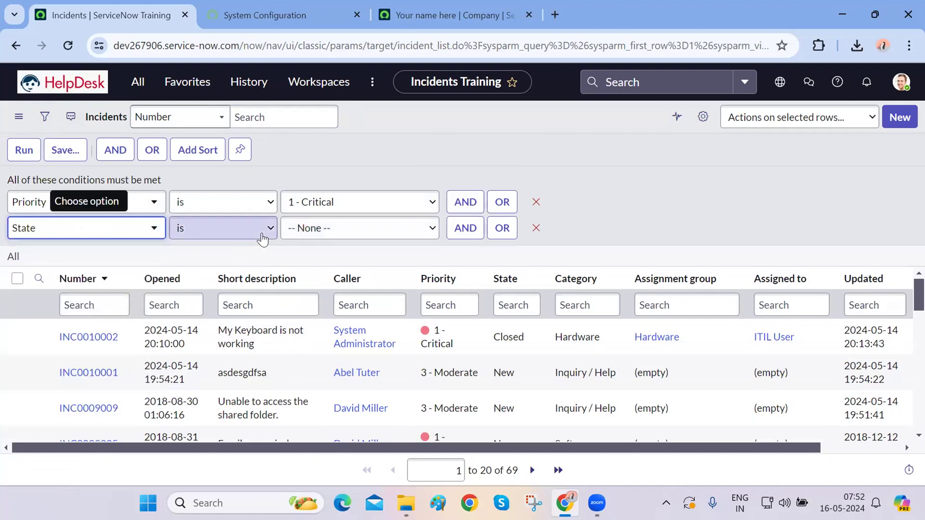
pyautogui.click(330, 235)
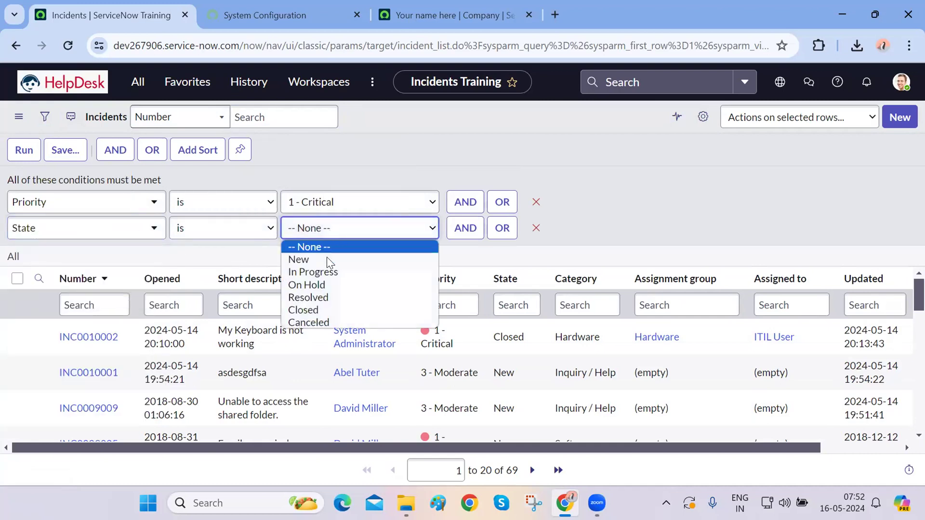
pyautogui.click(320, 308)
pyautogui.click(606, 208)
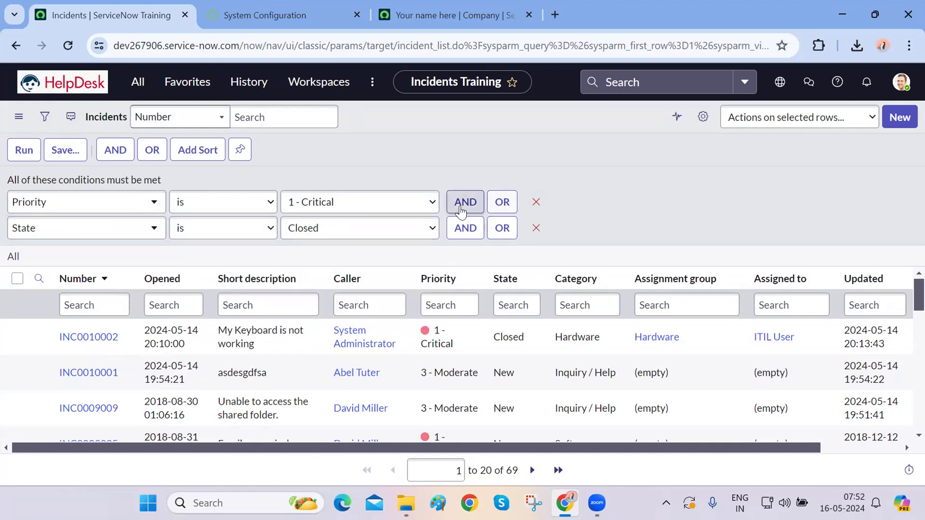
pyautogui.click(268, 207)
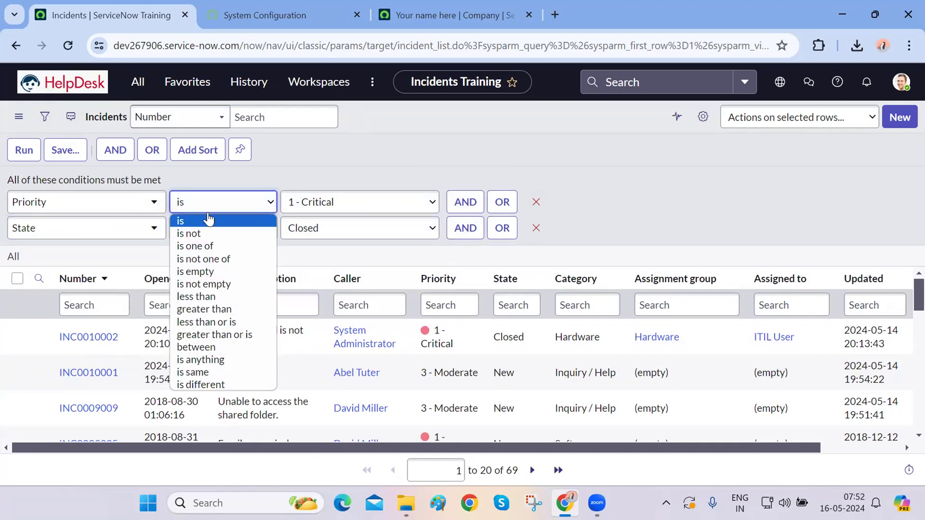
pyautogui.click(386, 170)
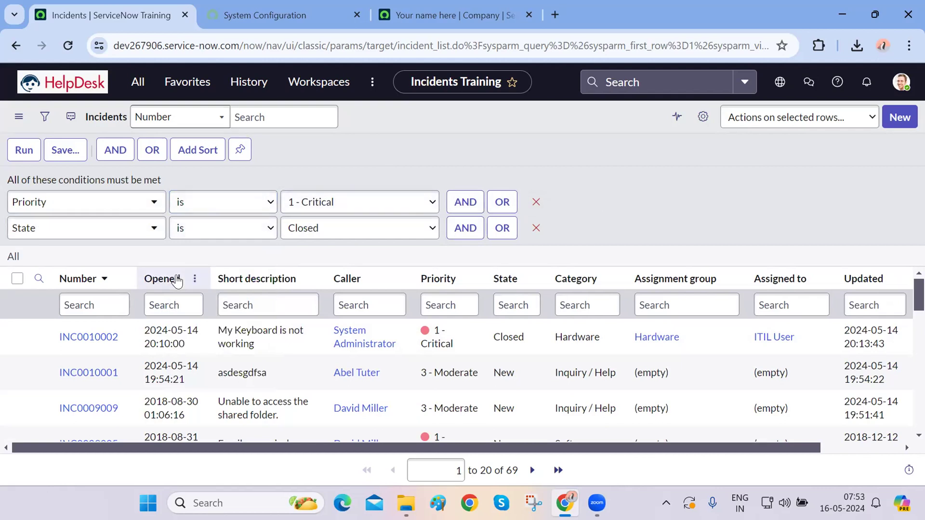
# Step: Run the filter requiring both Priority 1 - Critical and State Closed, and check how many incidents match
pyautogui.click(21, 152)
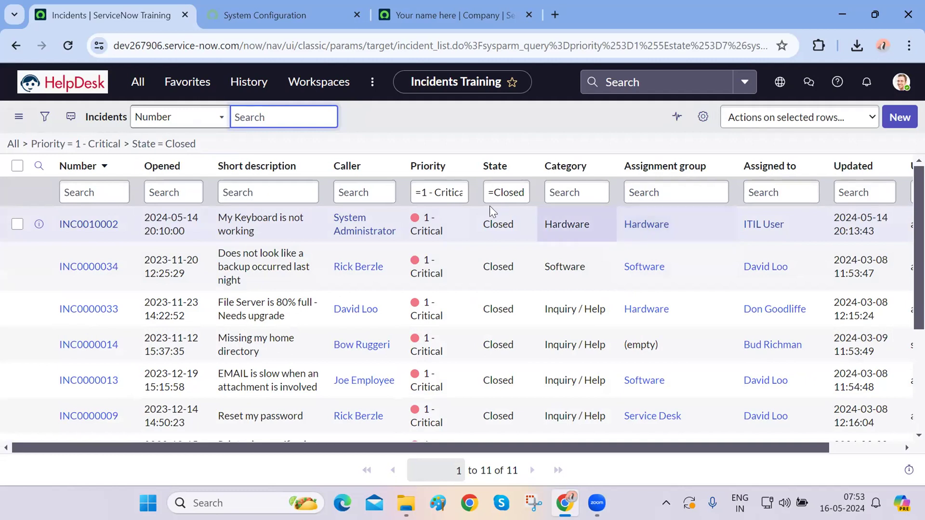
pyautogui.click(444, 157)
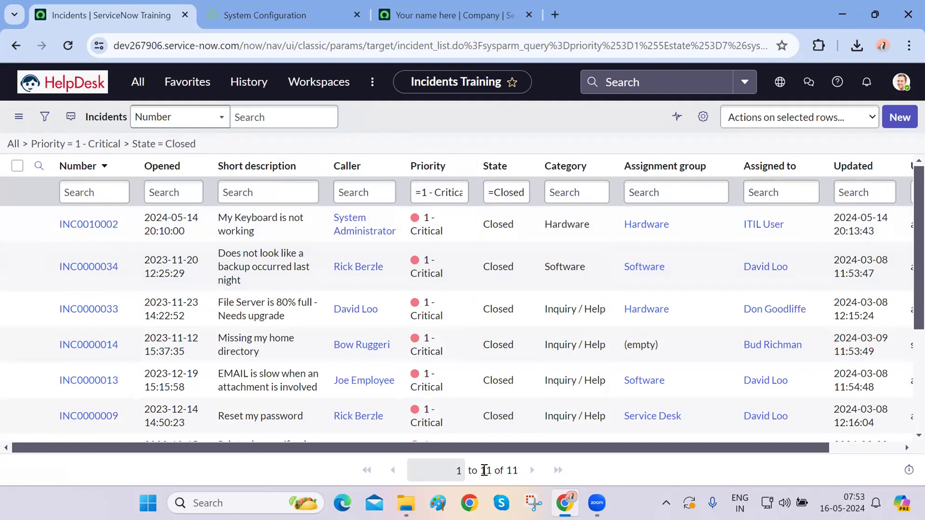
pyautogui.moveTo(480, 470); pyautogui.dragTo(530, 475)
pyautogui.click(595, 475)
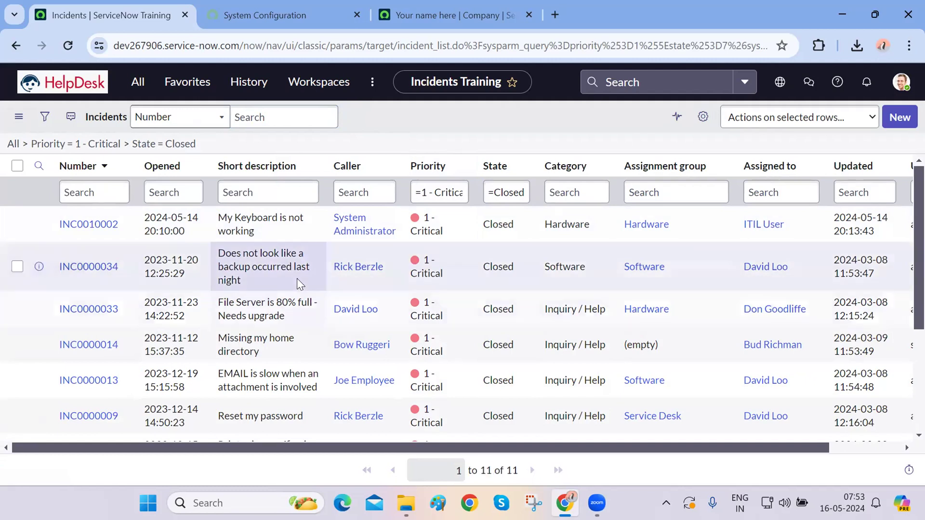
# Step: Review the rule that all conditions must be met, delete the State is Closed condition and run the filter
pyautogui.click(45, 118)
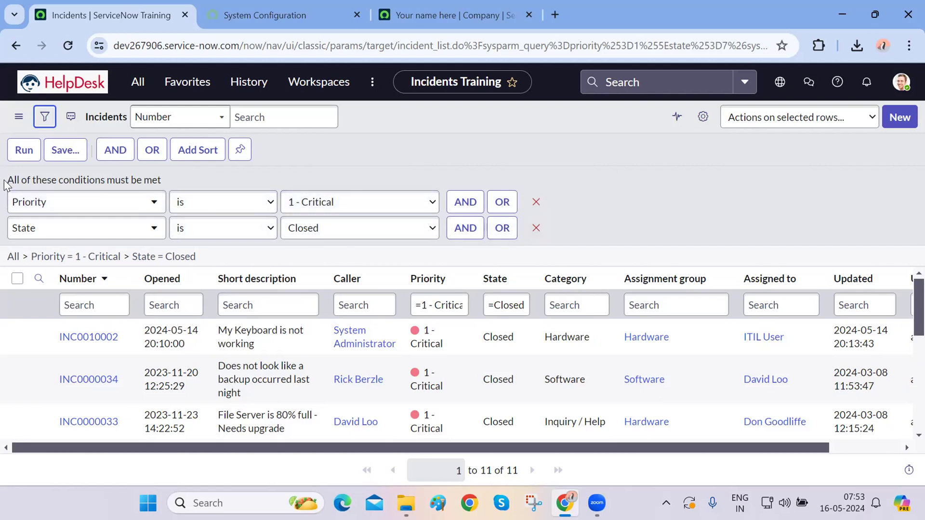
pyautogui.moveTo(8, 180); pyautogui.dragTo(166, 180)
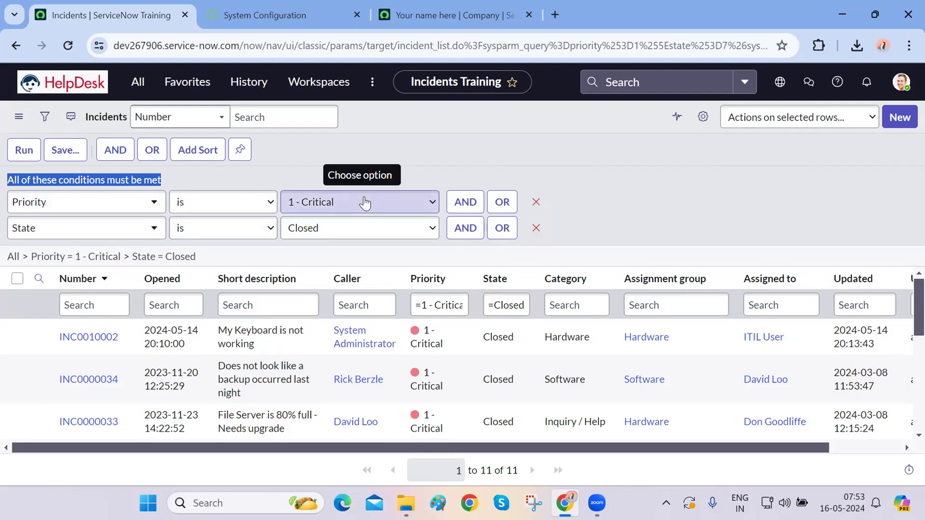
pyautogui.click(536, 228)
pyautogui.click(14, 152)
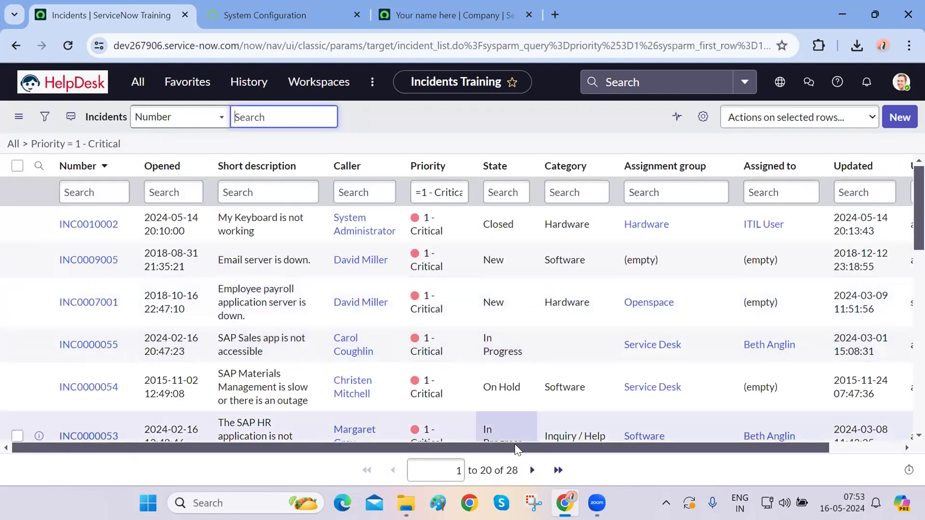
# Step: Add an OR alternative State is Closed to the Priority is 1 - Critical condition in the filter
pyautogui.click(43, 121)
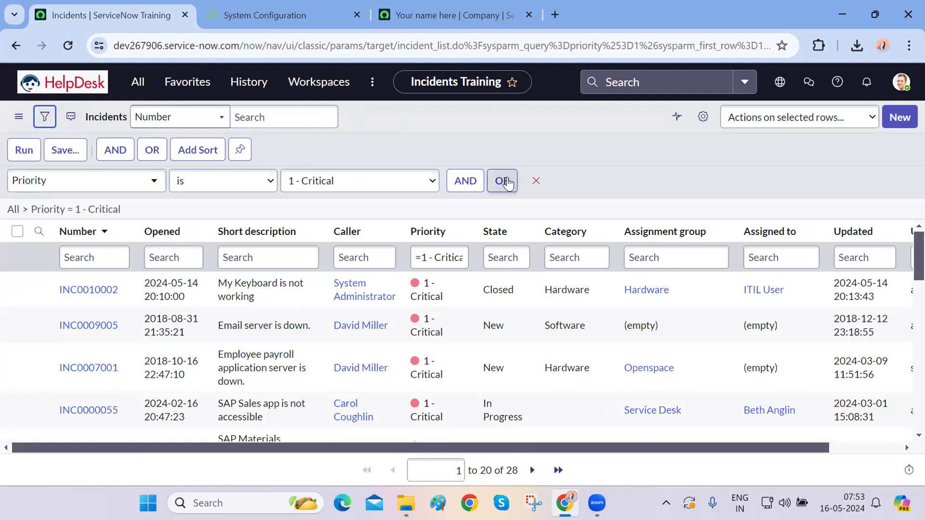
pyautogui.click(502, 181)
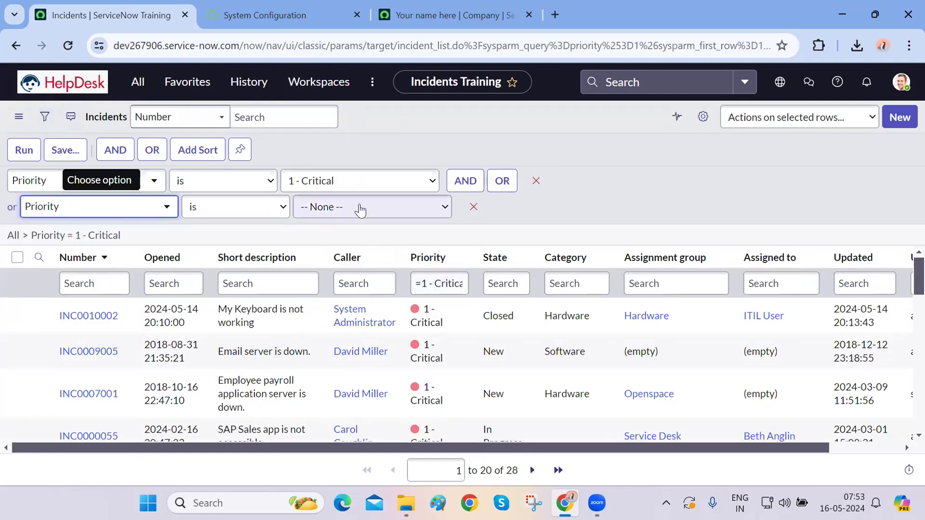
pyautogui.click(360, 207)
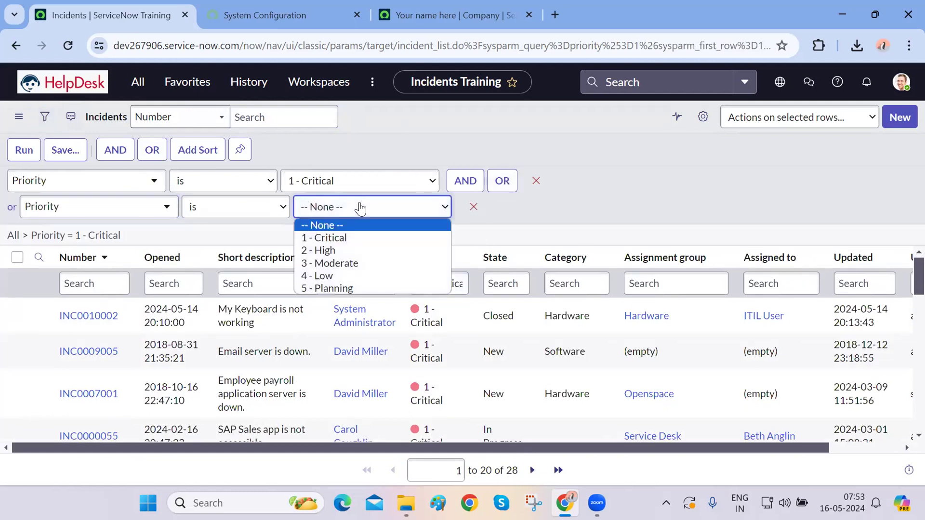
pyautogui.click(149, 205)
pyautogui.click(150, 207)
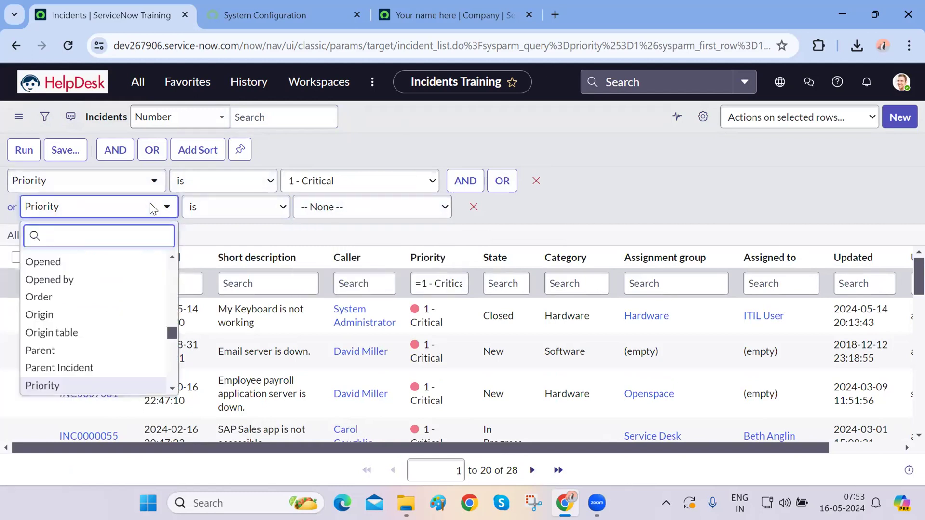
pyautogui.write('stat')
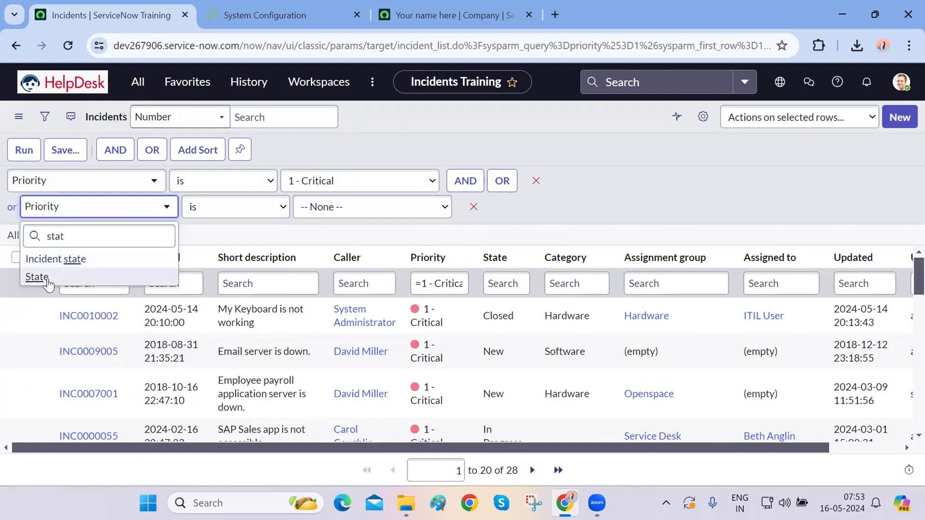
pyautogui.click(46, 278)
pyautogui.click(364, 211)
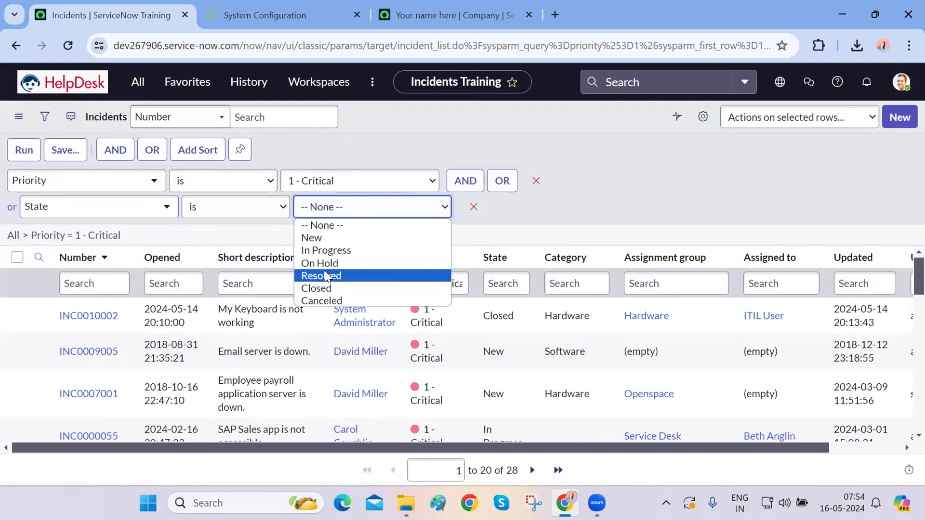
pyautogui.click(321, 289)
pyautogui.click(625, 200)
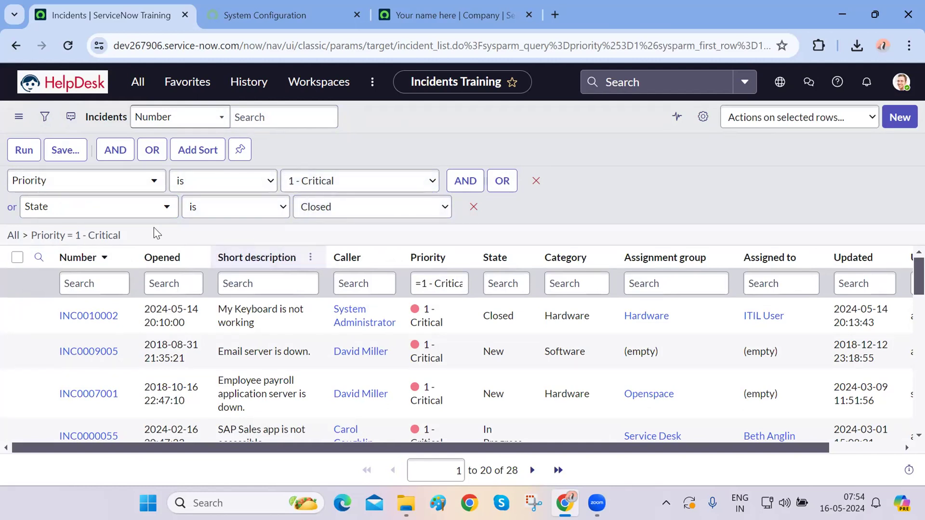
# Step: Run the Priority 1 - Critical or State Closed filter, look through the listed incidents and check their count
pyautogui.click(24, 153)
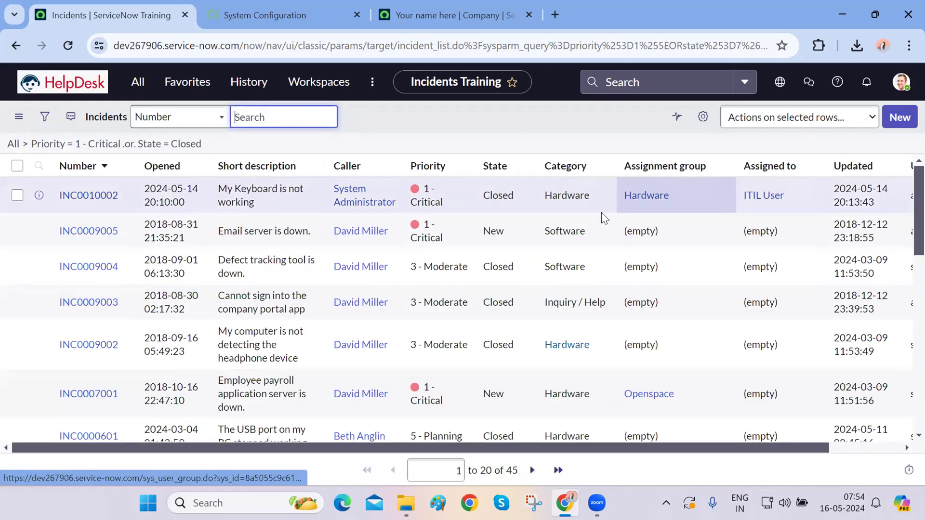
pyautogui.scroll(-5, 516, 310)
pyautogui.scroll(5, 514, 310)
pyautogui.click(511, 470)
pyautogui.moveTo(511, 470); pyautogui.dragTo(479, 470)
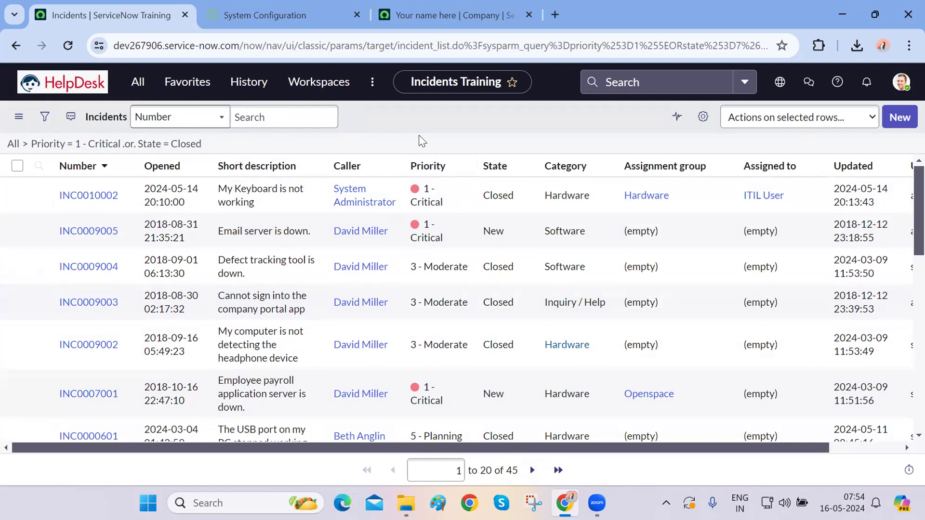
# Step: Examine the or link between the Priority and State conditions, and close the filter conditions
pyautogui.click(43, 117)
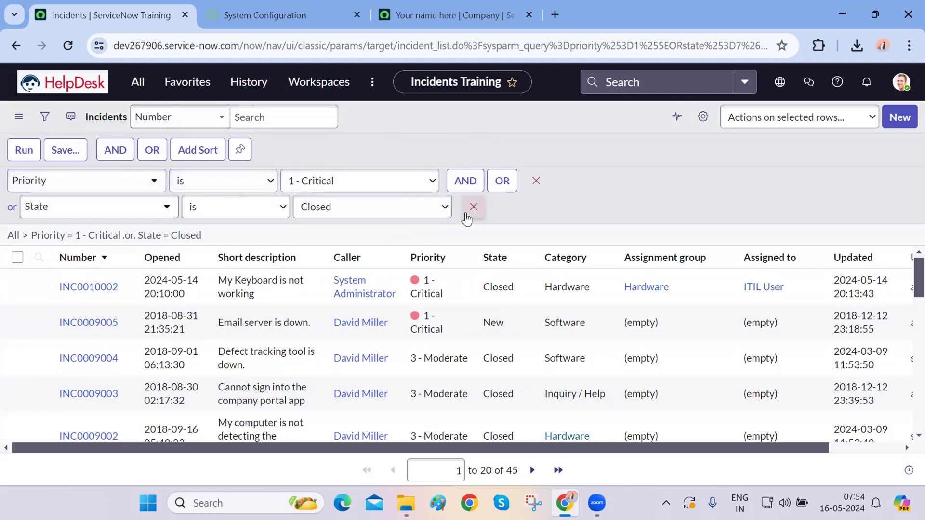
pyautogui.moveTo(2, 208); pyautogui.dragTo(21, 211)
pyautogui.click(479, 129)
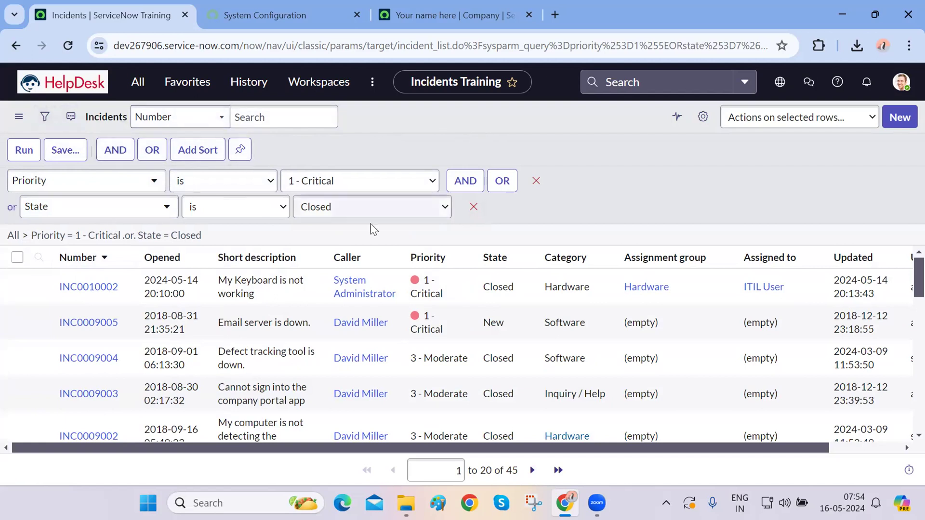
pyautogui.click(44, 116)
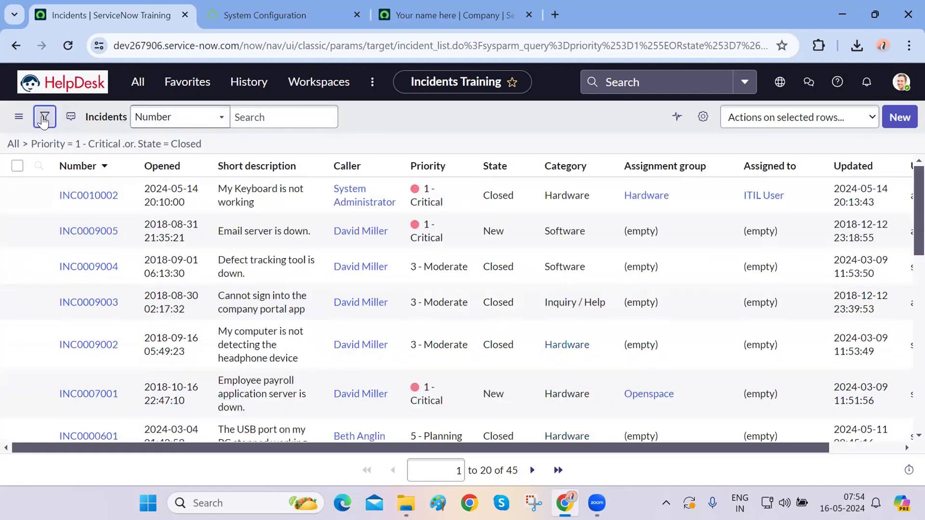
pyautogui.click(327, 147)
# Step: Clear the filter to list all incidents and show only those matching the first incident's 1 - Critical priority
pyautogui.click(13, 145)
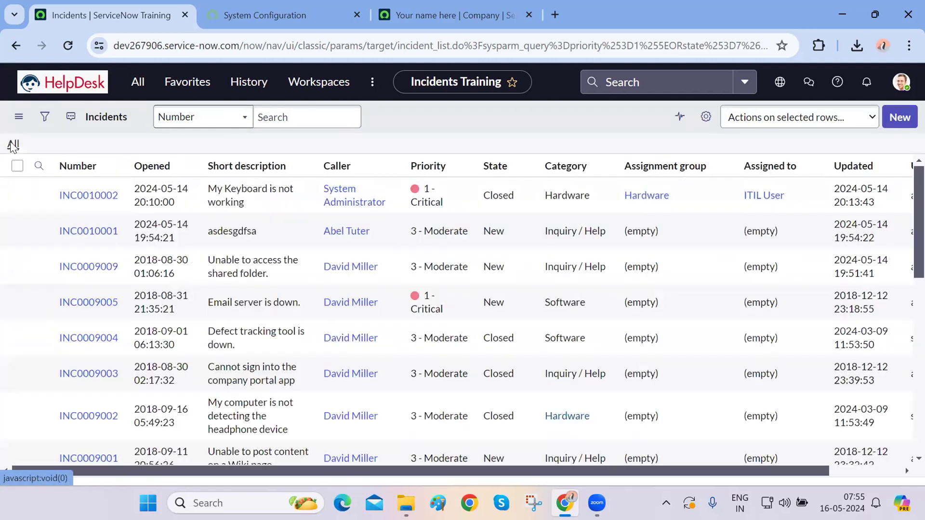
pyautogui.click(487, 136)
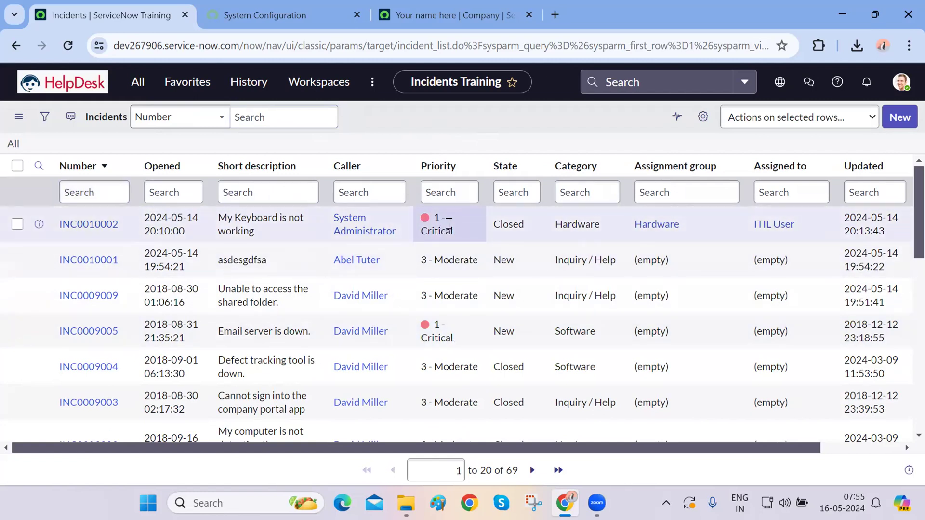
pyautogui.rightClick(448, 224)
pyautogui.click(466, 235)
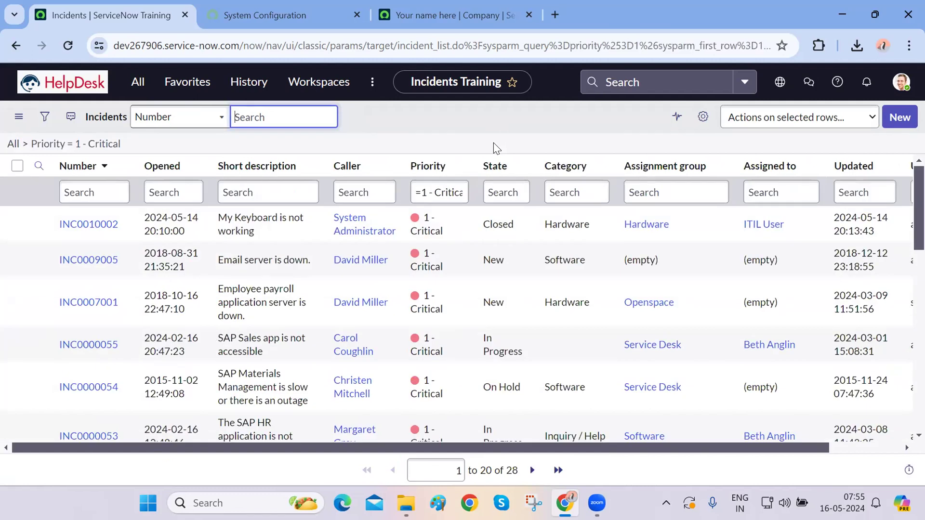
# Step: Save the current Priority is 1 - Critical filter as P1 Incidents, visible only to Me
pyautogui.click(44, 116)
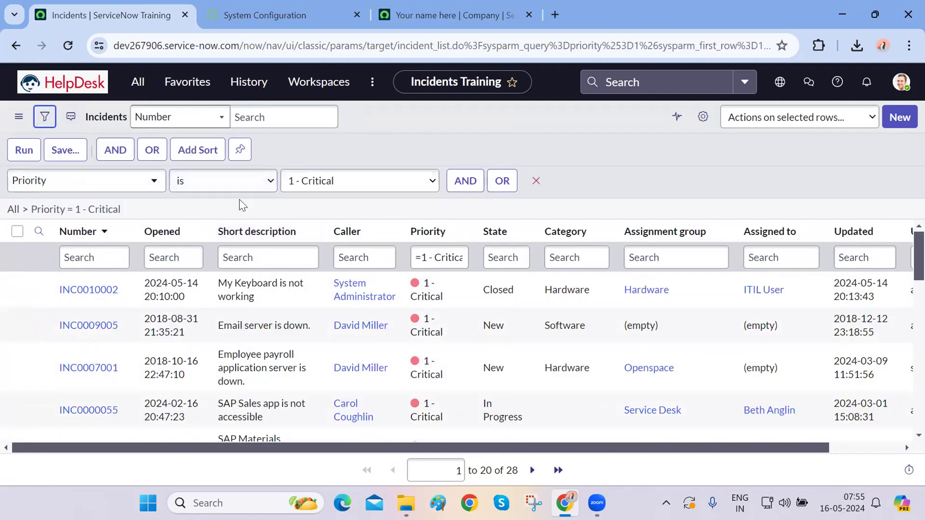
pyautogui.click(68, 153)
pyautogui.click(107, 190)
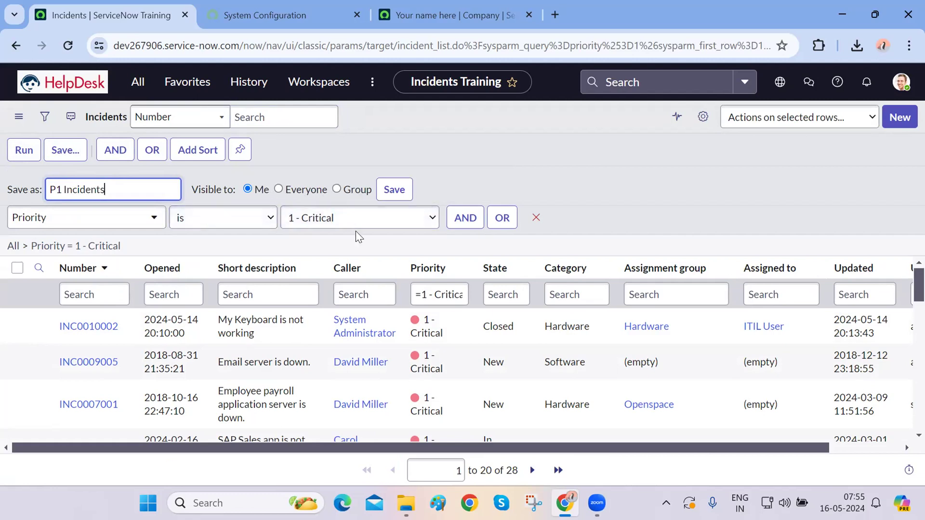
pyautogui.click(395, 190)
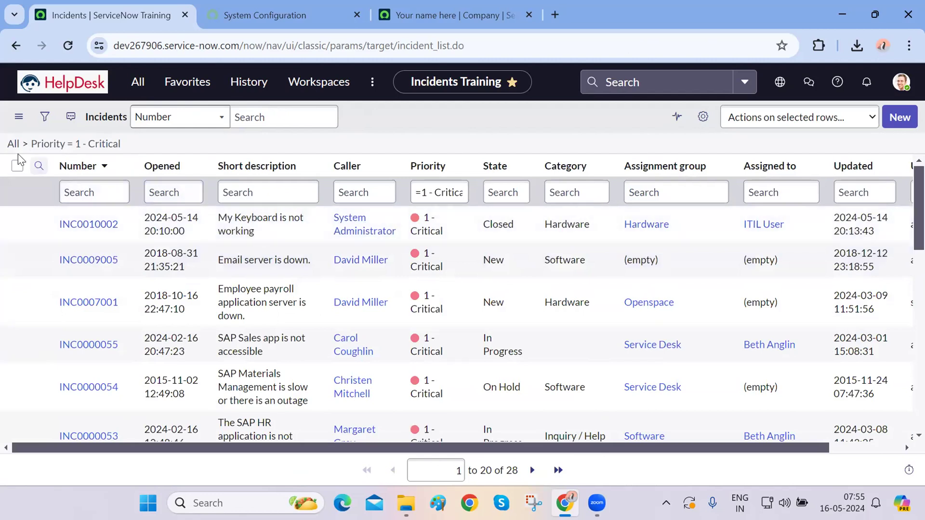
# Step: Clear the priority filter so the list includes all incidents
pyautogui.click(13, 145)
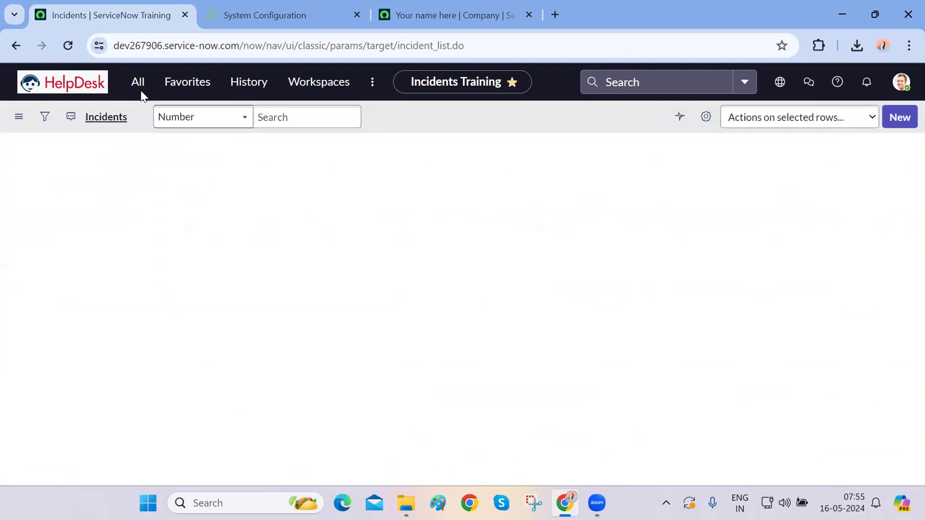
pyautogui.click(139, 81)
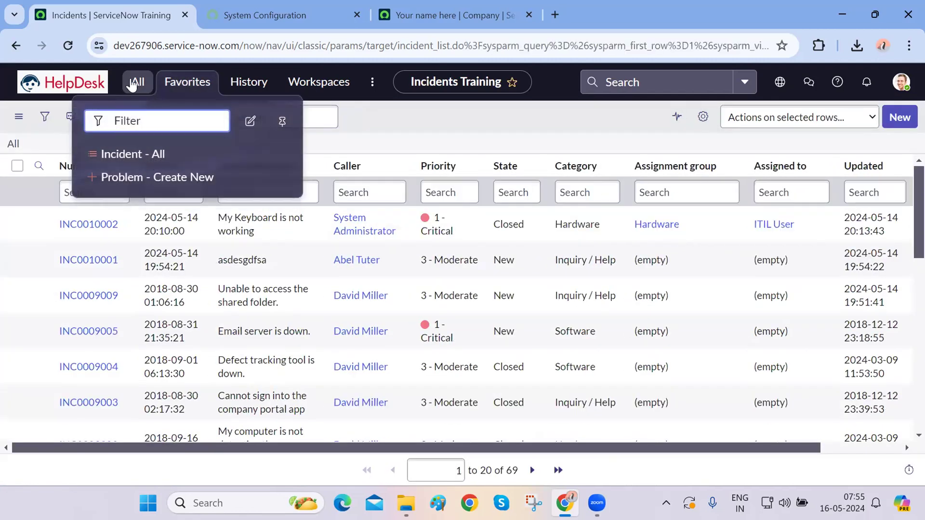
pyautogui.write('incident')
pyautogui.press('Escape')
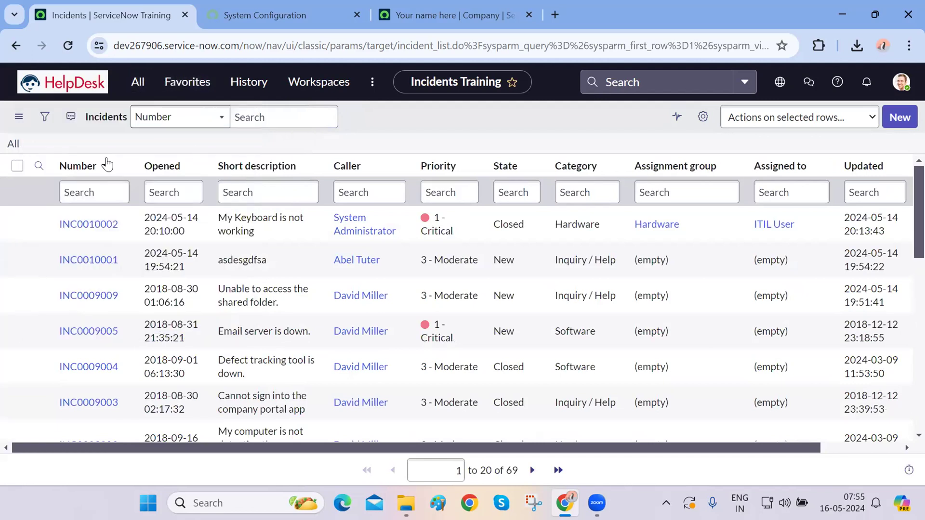
# Step: Look through the saved filters of the incident list and apply P1 Incidents
pyautogui.click(45, 119)
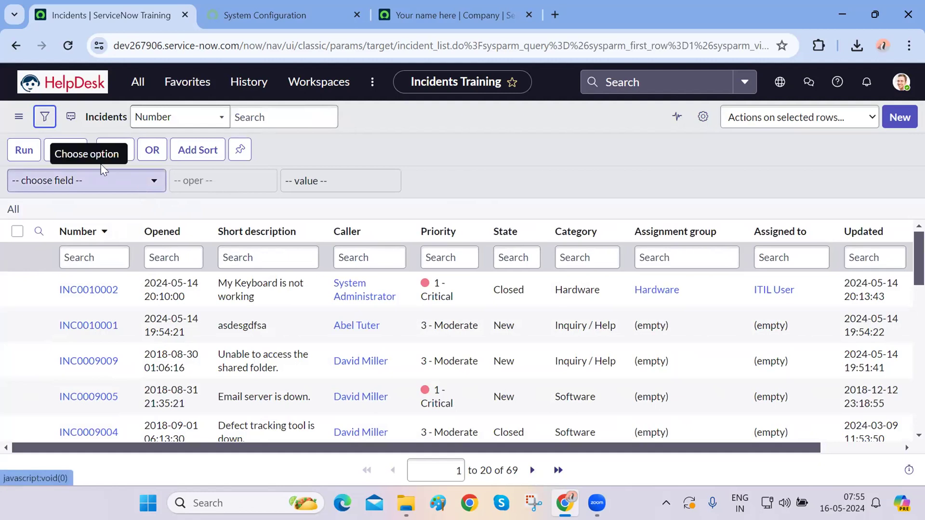
pyautogui.click(18, 117)
pyautogui.moveTo(45, 144)
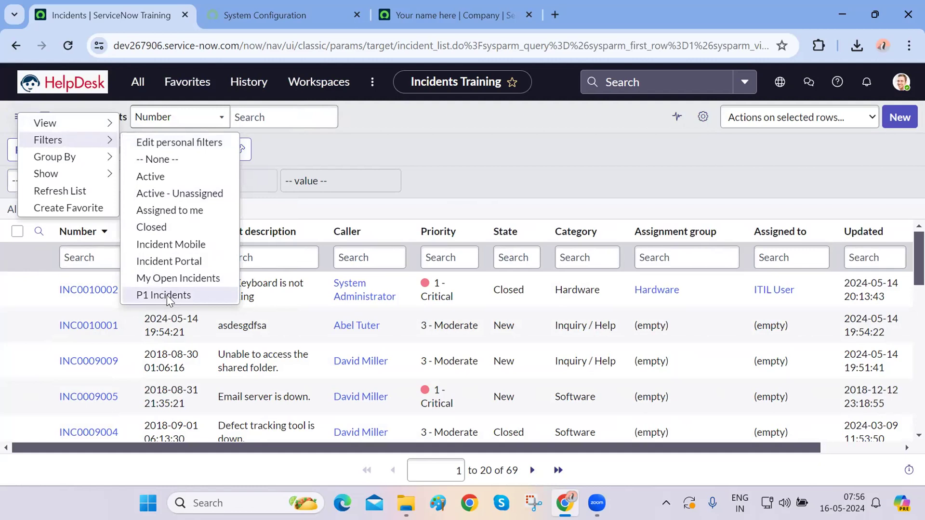
pyautogui.click(438, 164)
pyautogui.click(45, 117)
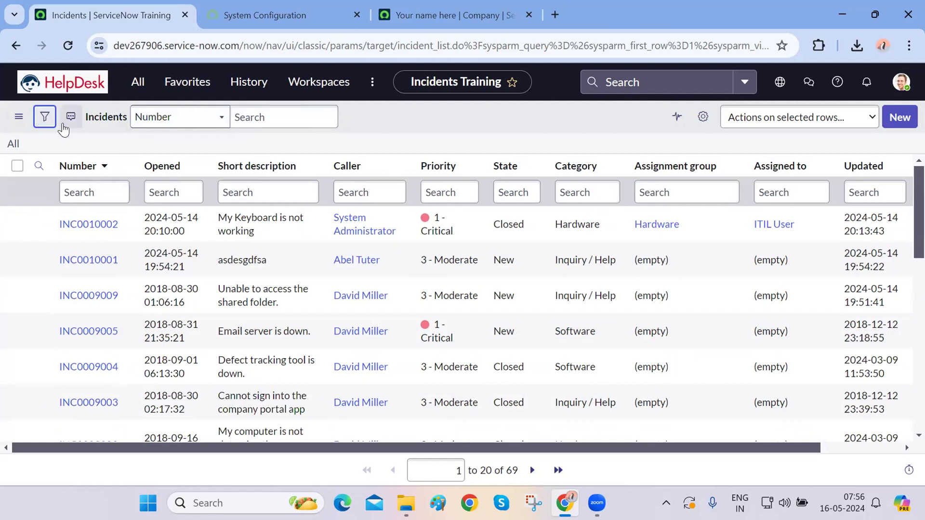
pyautogui.click(13, 149)
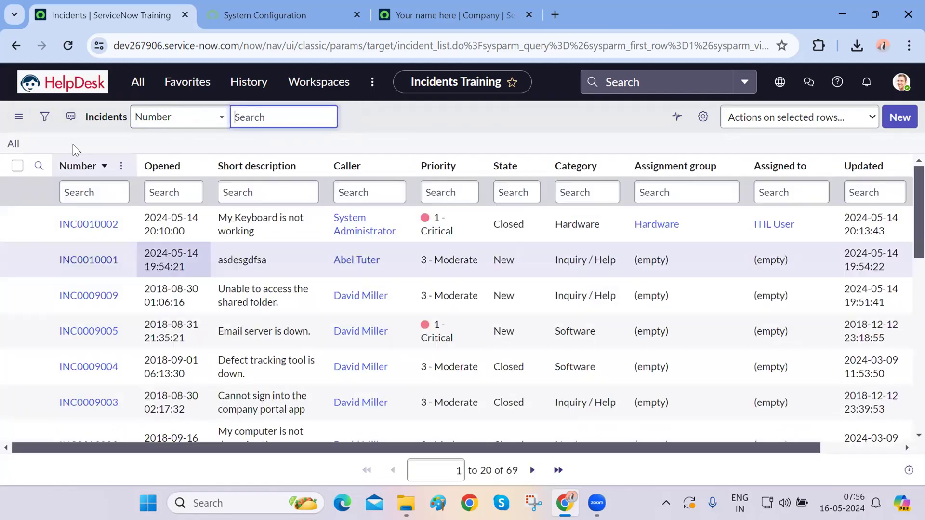
pyautogui.click(19, 117)
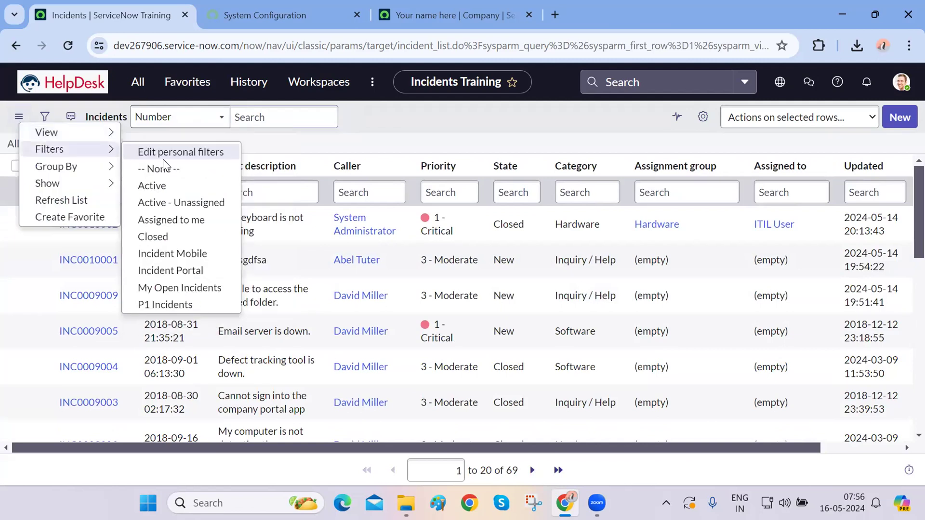
pyautogui.click(167, 303)
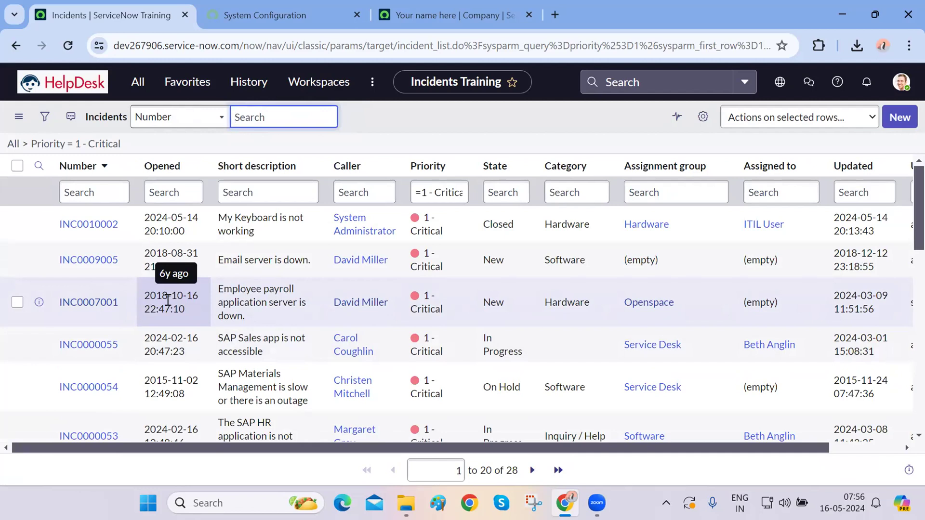
# Step: Narrow the list with Show Matching on the first incident's Closed state and Hardware category
pyautogui.rightClick(499, 225)
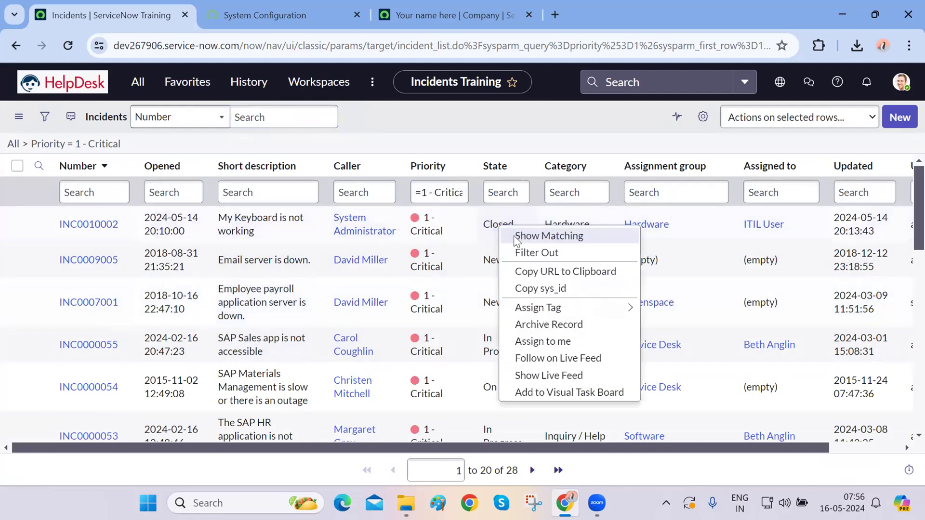
pyautogui.click(516, 238)
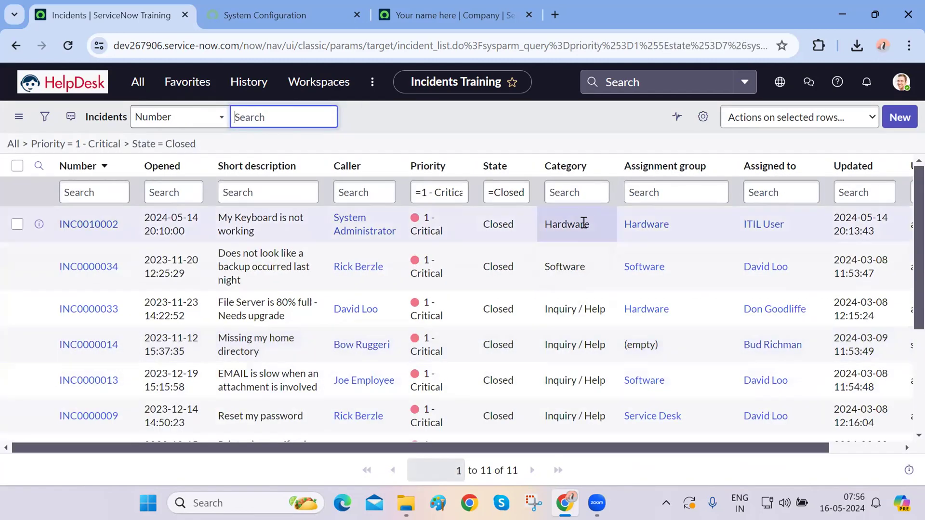
pyautogui.rightClick(583, 223)
pyautogui.click(602, 233)
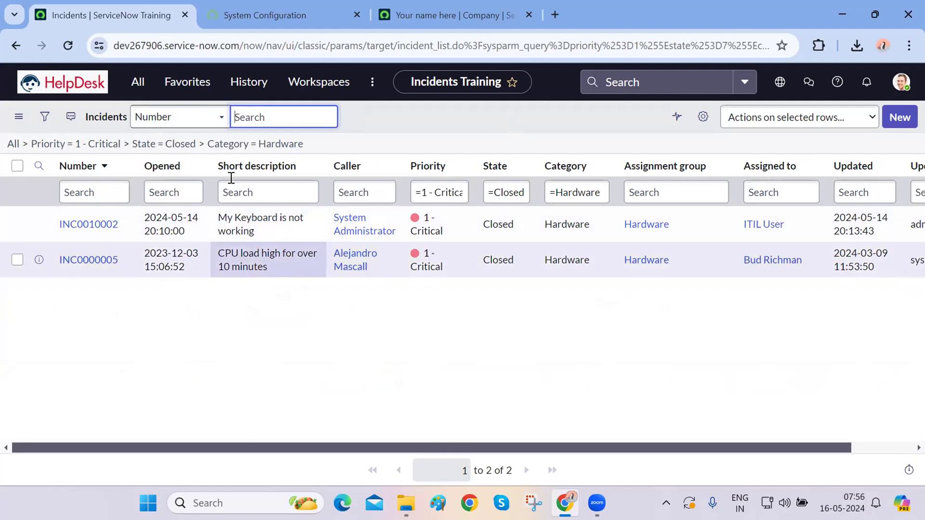
# Step: Save the combined Priority, State and Category filter as MyCompanyFilter, visible only to Me
pyautogui.click(43, 122)
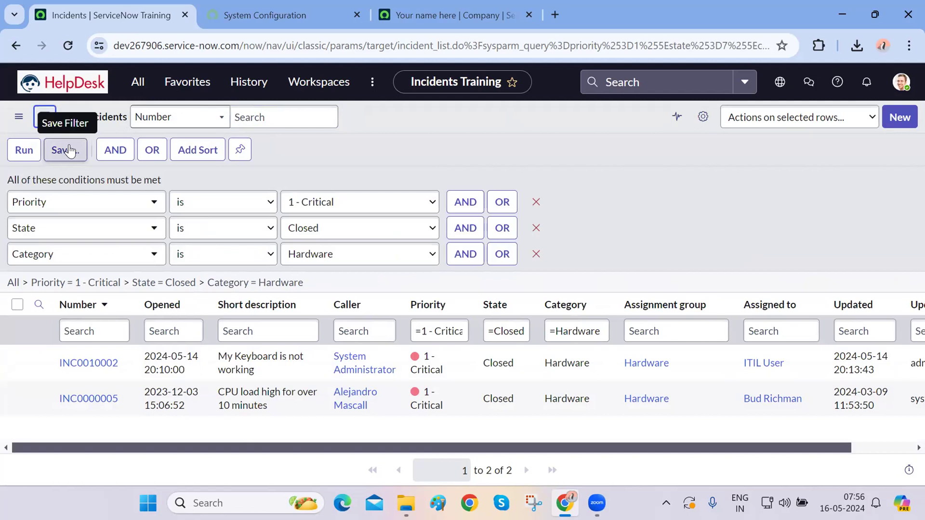
pyautogui.click(69, 151)
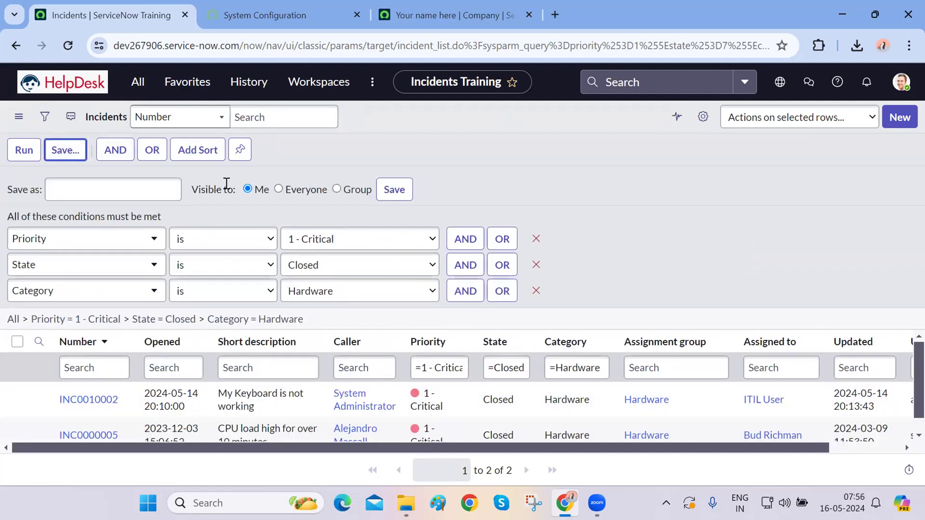
pyautogui.click(138, 192)
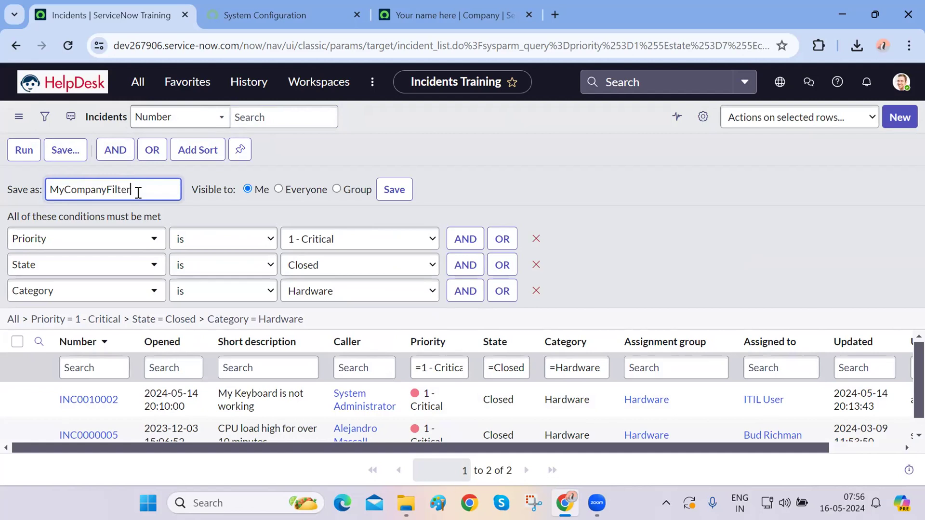
pyautogui.click(394, 189)
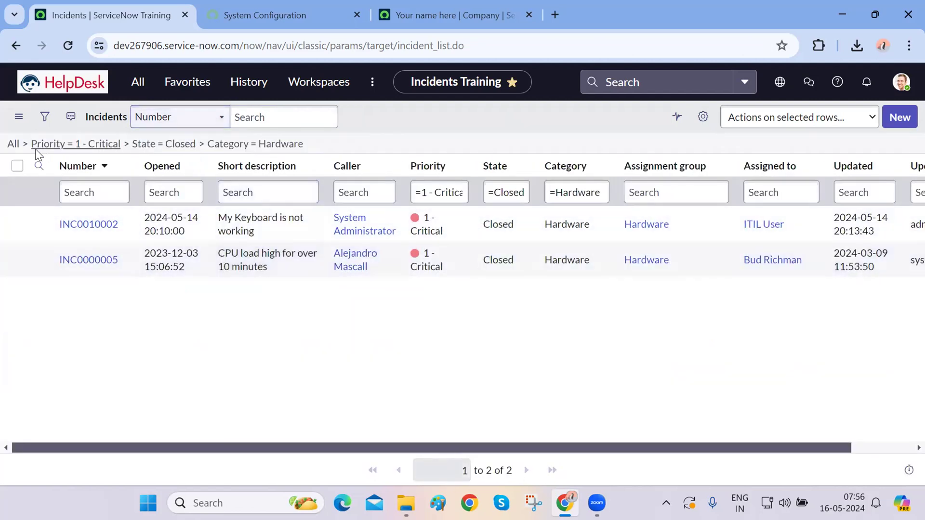
# Step: Reopen the list of all incidents and apply the saved filter MyCompanyFilter
pyautogui.click(138, 82)
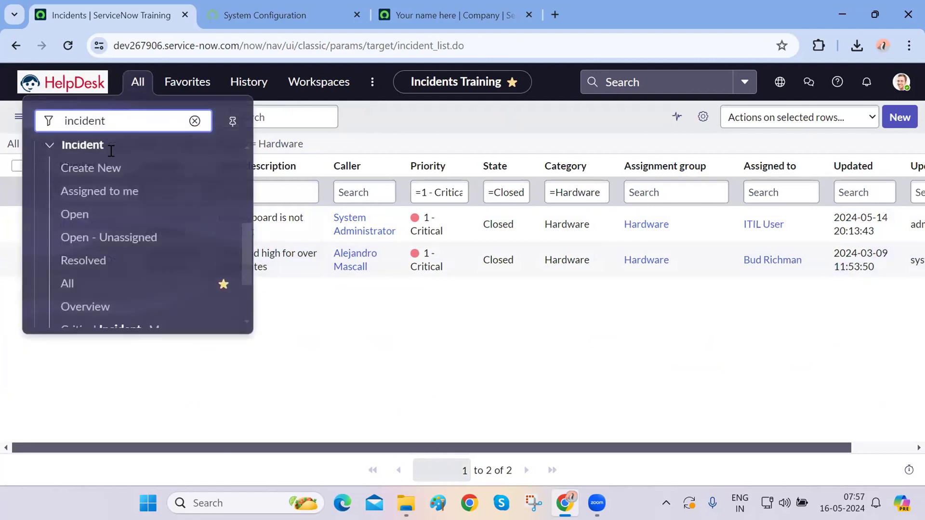
pyautogui.click(73, 294)
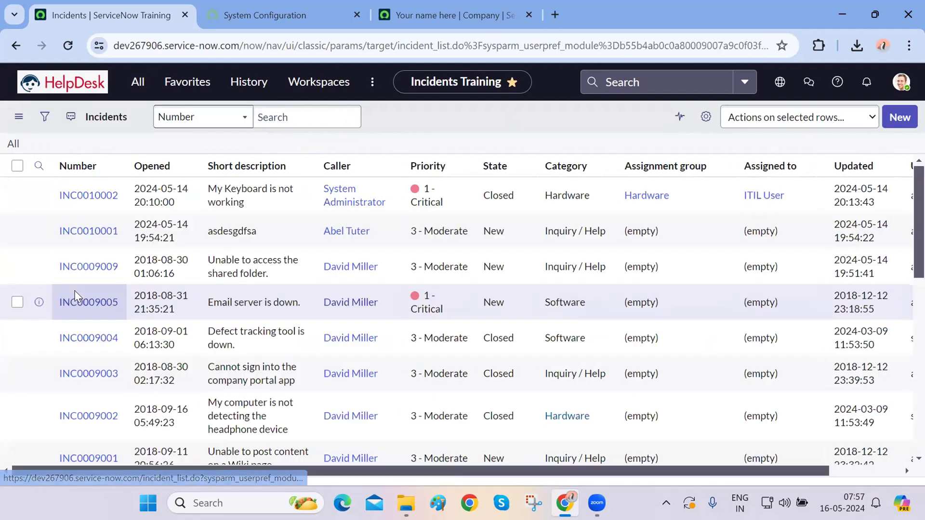
pyautogui.click(19, 117)
pyautogui.moveTo(109, 165)
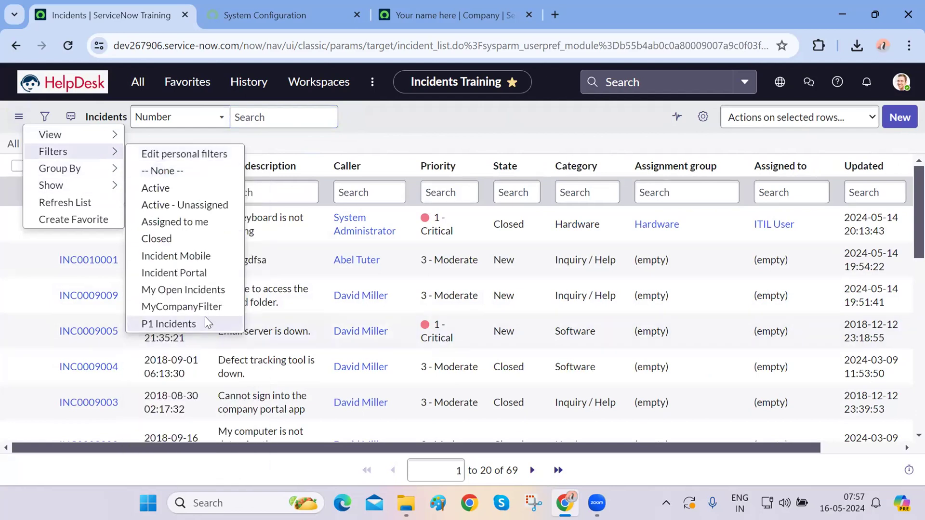
pyautogui.click(199, 307)
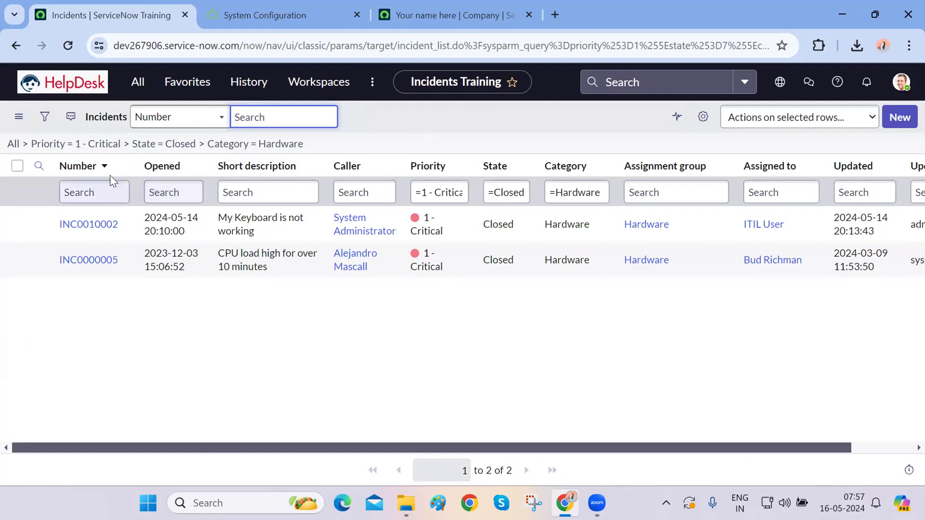
# Step: Remove the Category, State and Priority conditions one after another from the filter breadcrumb
pyautogui.click(200, 147)
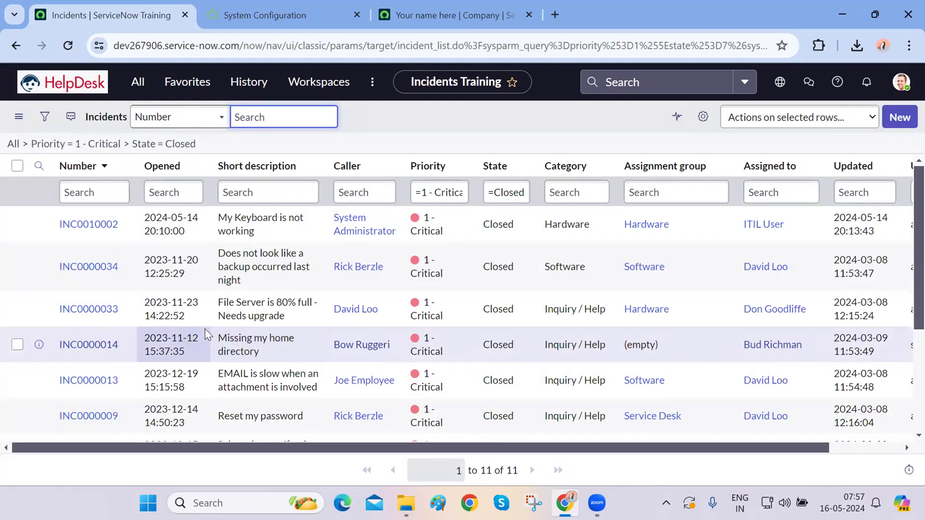
pyautogui.click(126, 145)
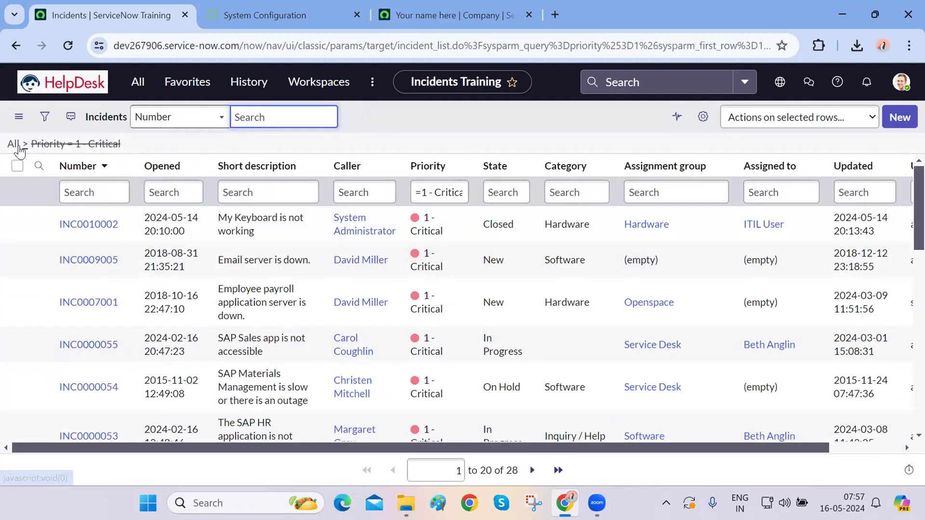
pyautogui.click(25, 145)
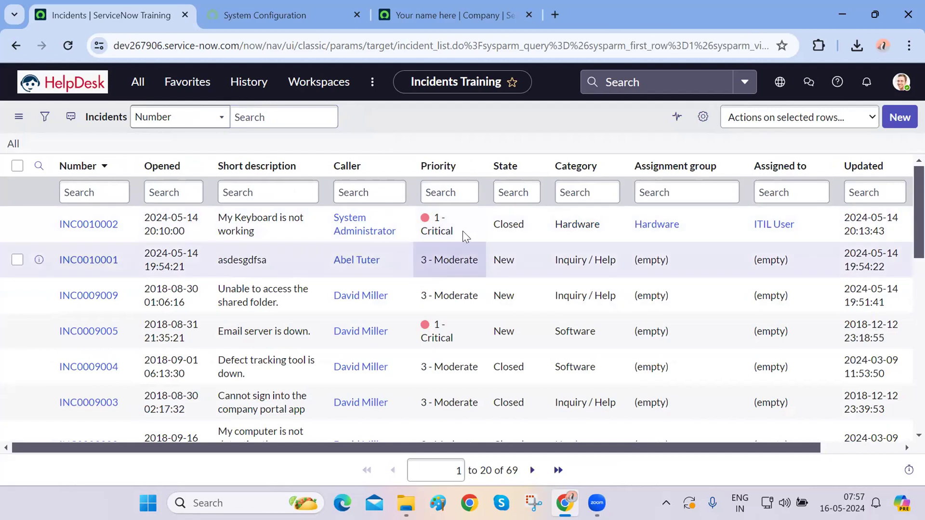
# Step: Examine the Show Matching and Filter Out options for the first incident's 1 - Critical priority
pyautogui.rightClick(462, 230)
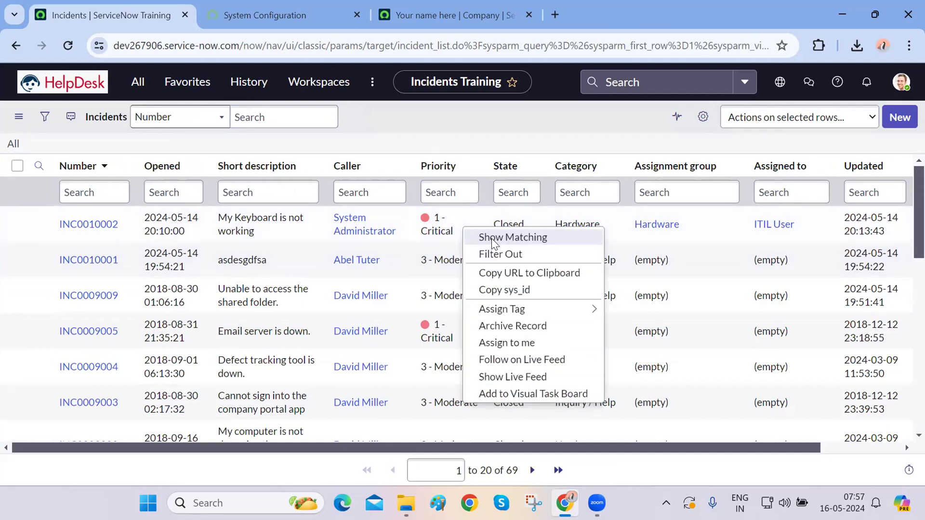
pyautogui.click(476, 119)
pyautogui.moveTo(460, 230); pyautogui.dragTo(420, 215)
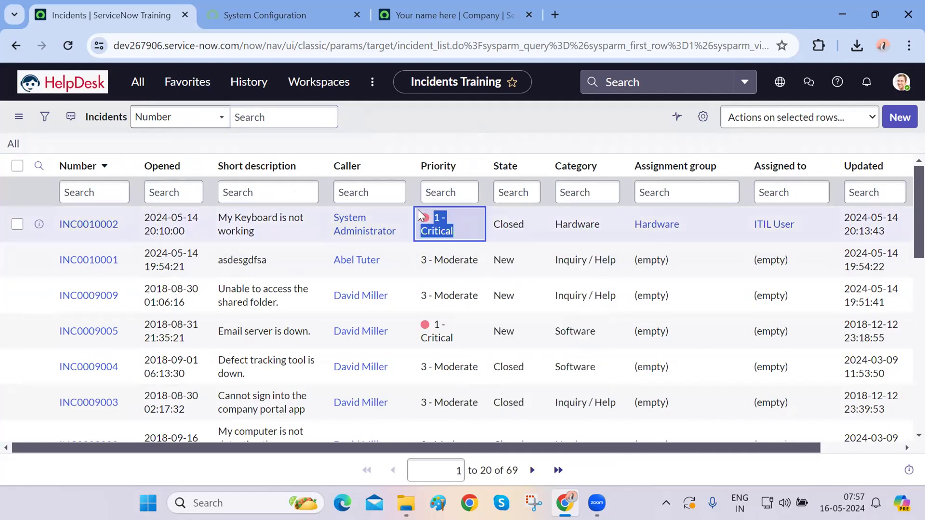
pyautogui.rightClick(459, 224)
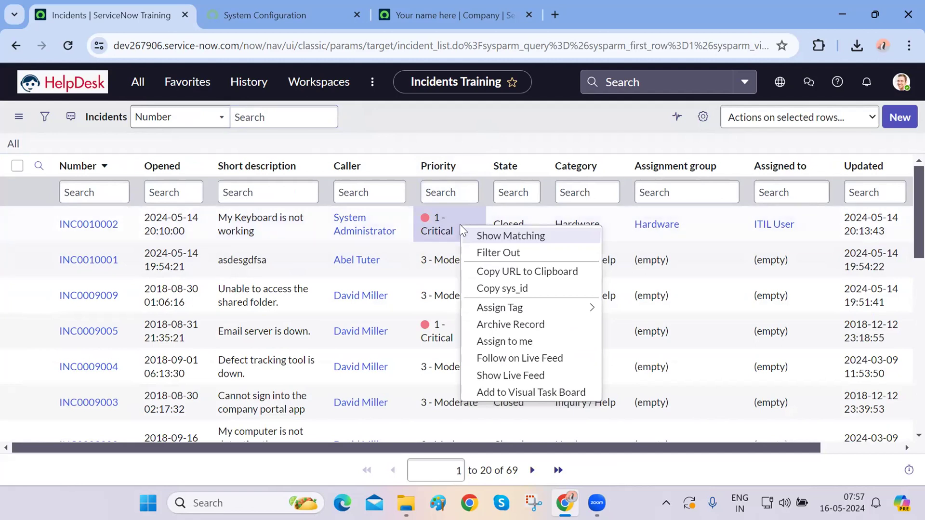
pyautogui.click(489, 141)
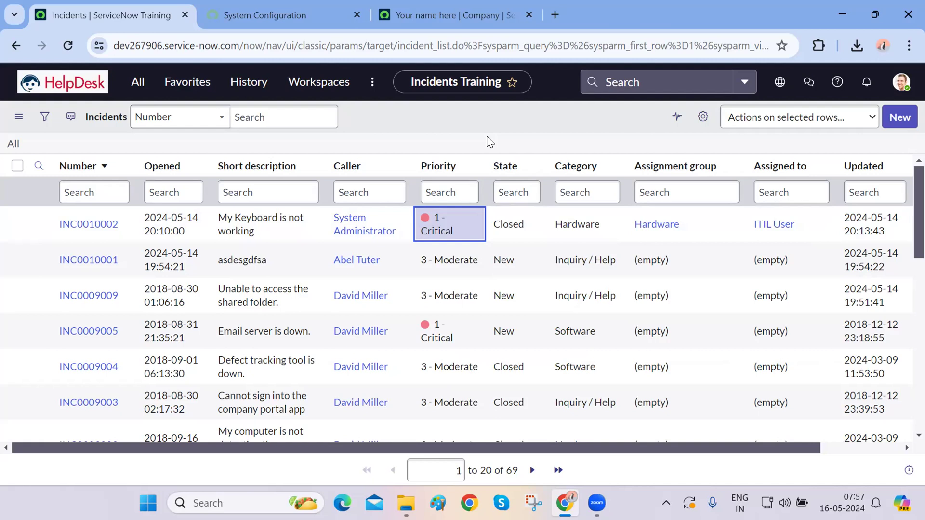
# Step: Start a new filter condition on the Priority field with the is operator
pyautogui.click(45, 117)
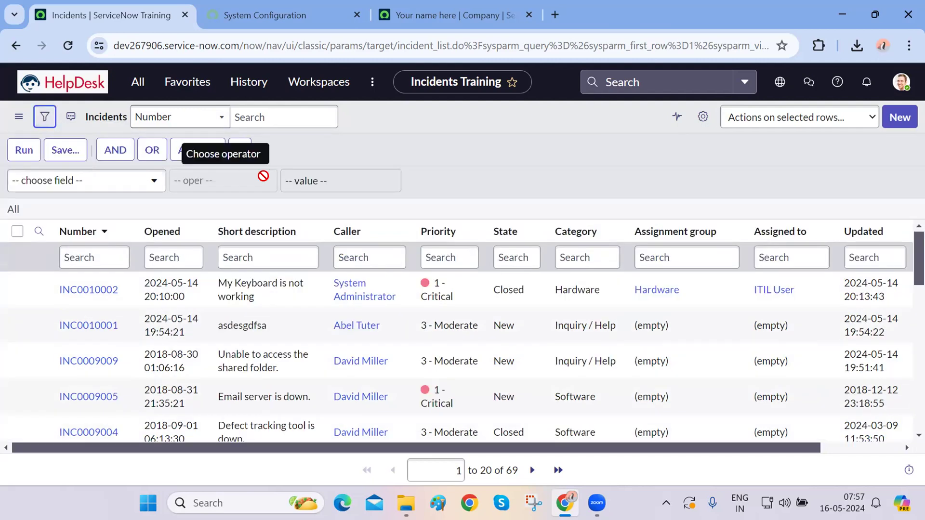
pyautogui.click(154, 182)
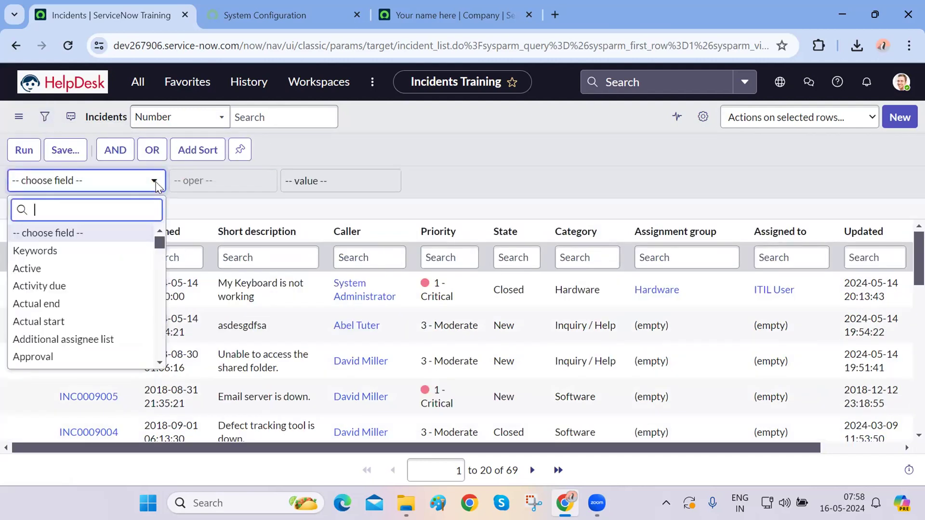
pyautogui.write('pr')
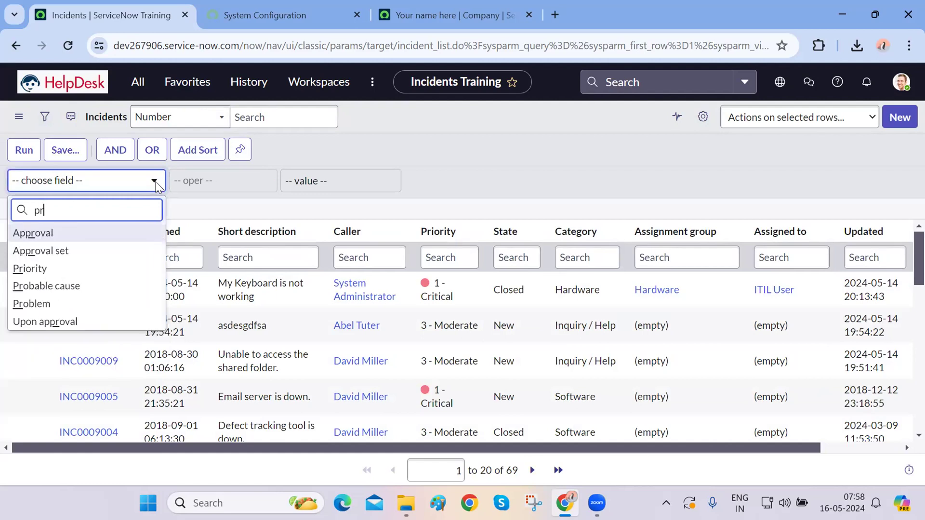
pyautogui.write('io')
pyautogui.click(81, 233)
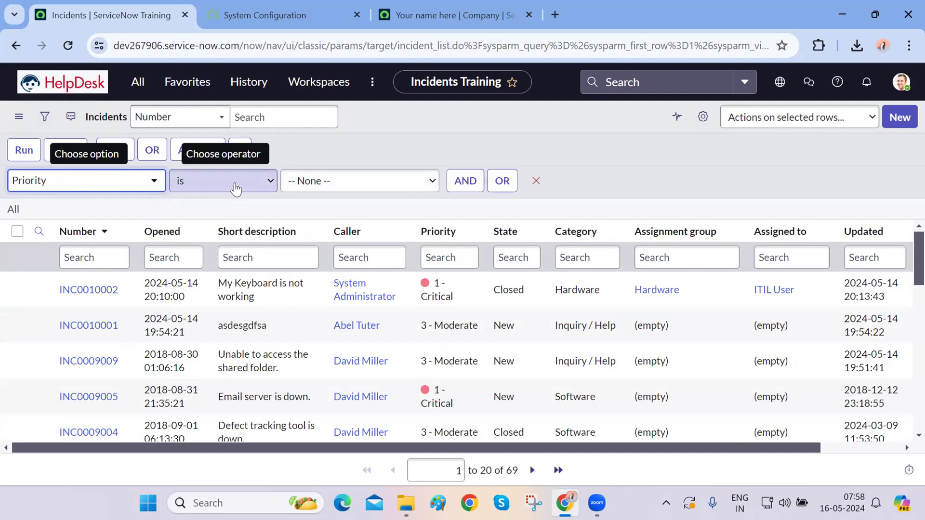
# Step: Try different values in the Priority condition, ending with 4 - Low
pyautogui.click(346, 181)
pyautogui.click(320, 225)
pyautogui.click(374, 184)
pyautogui.click(330, 239)
pyautogui.click(359, 181)
pyautogui.click(340, 249)
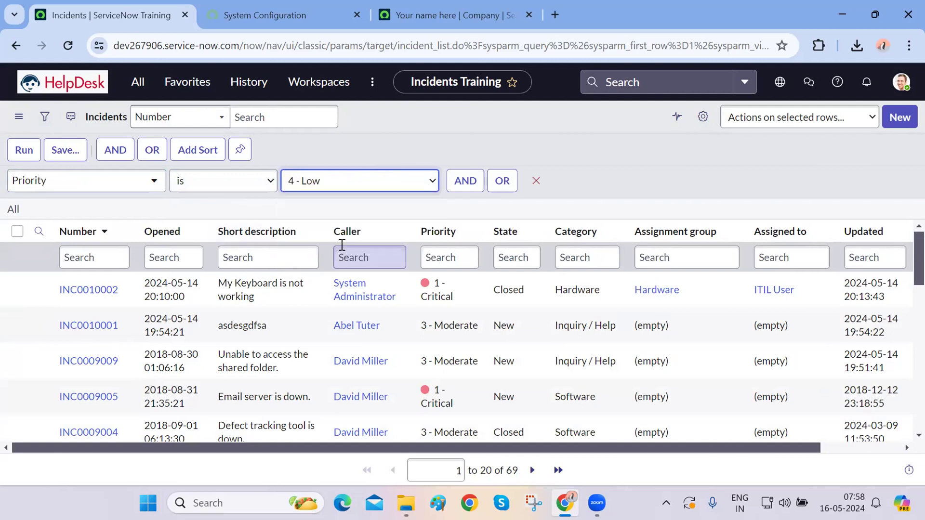
# Step: Change the filter condition to Priority is not 1 - Critical and run it
pyautogui.click(222, 181)
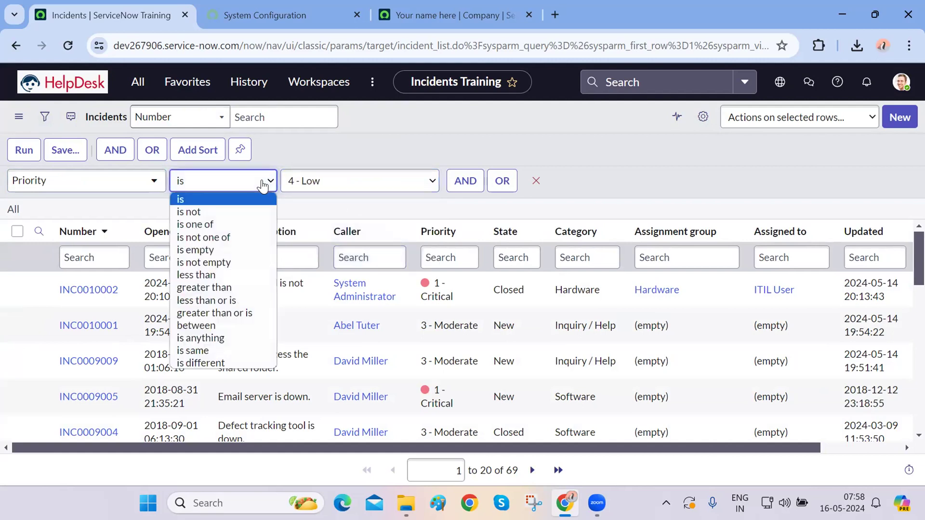
pyautogui.click(228, 213)
pyautogui.click(324, 182)
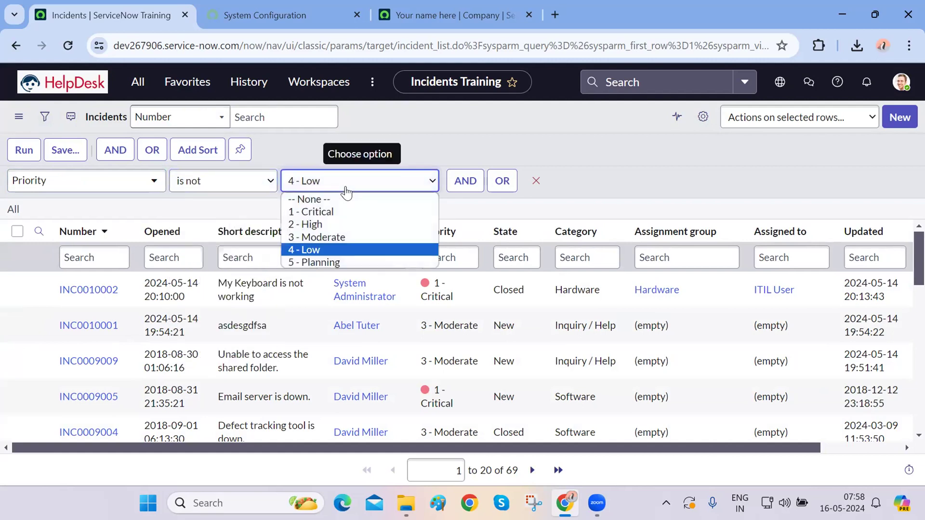
pyautogui.click(324, 213)
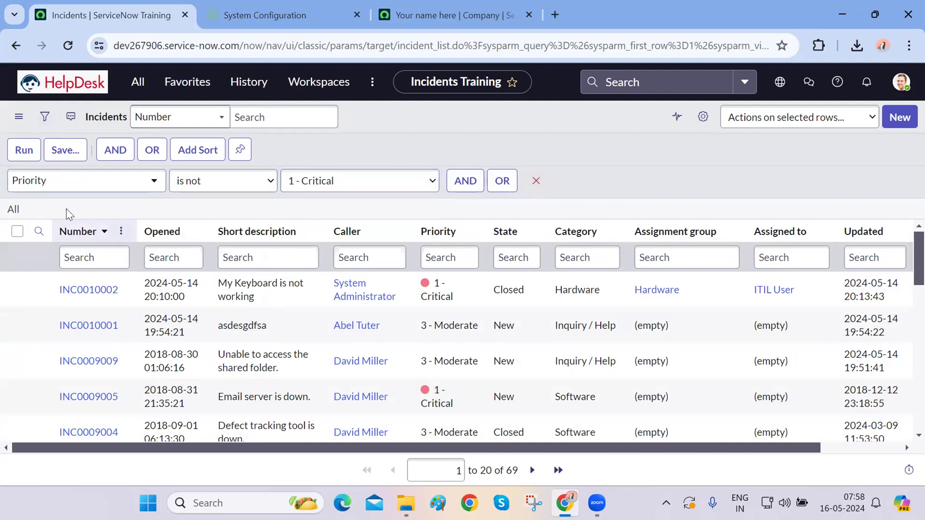
pyautogui.click(24, 150)
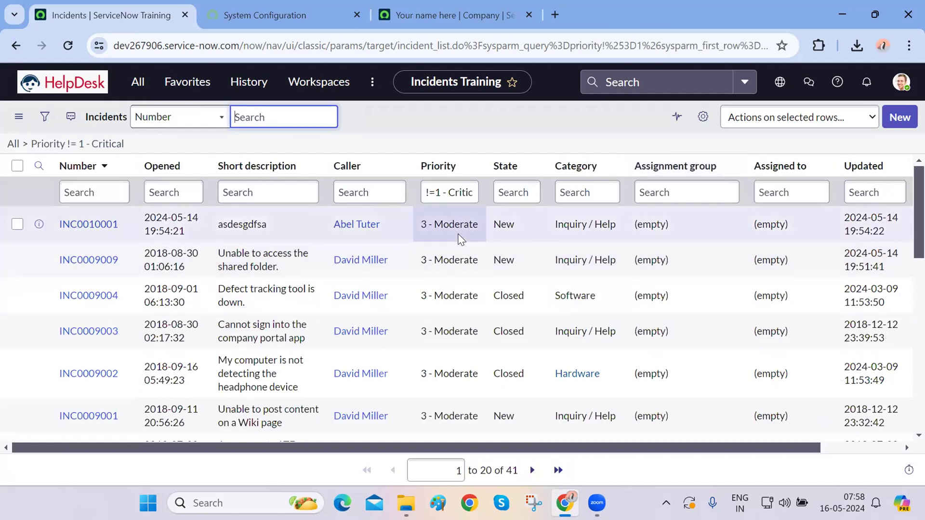
# Step: Examine the filtered incidents, the Priority column's search value and the corresponding condition in the condition builder
pyautogui.scroll(-10, 461, 237)
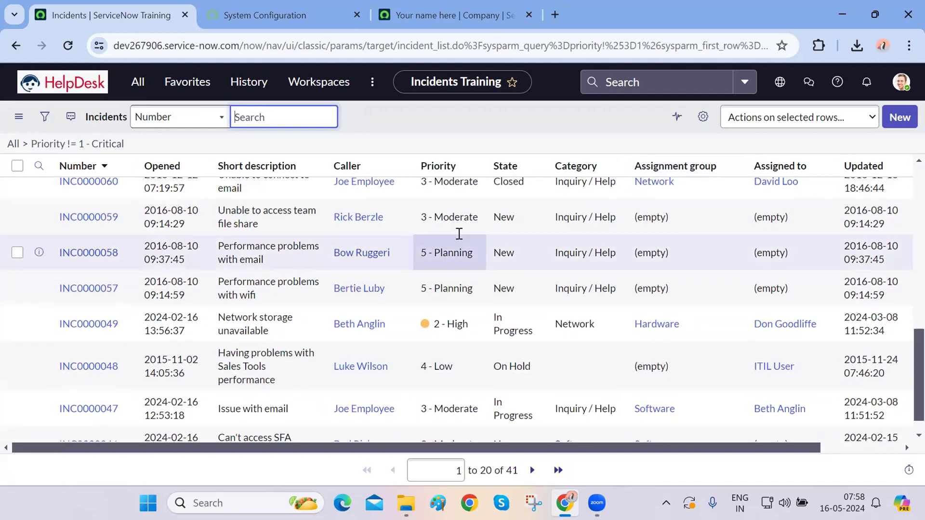
pyautogui.scroll(10, 460, 375)
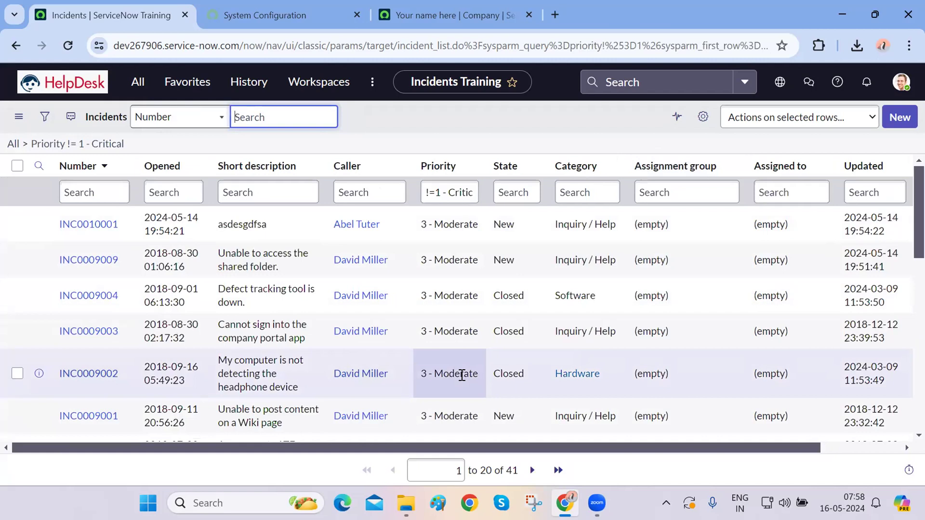
pyautogui.click(430, 192)
pyautogui.moveTo(430, 192); pyautogui.dragTo(501, 192)
pyautogui.press('Home')
pyautogui.scroll(-10, 455, 289)
pyautogui.scroll(10, 457, 308)
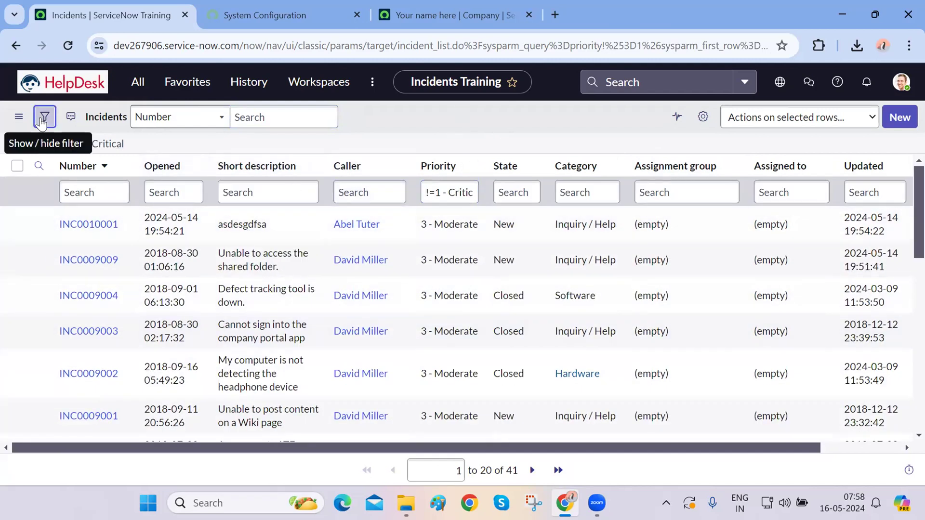
pyautogui.click(42, 120)
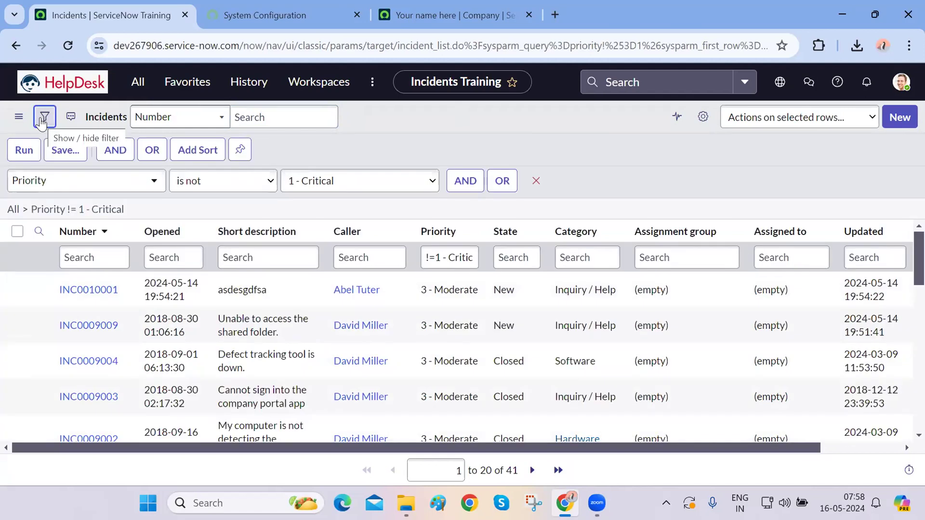
pyautogui.click(135, 191)
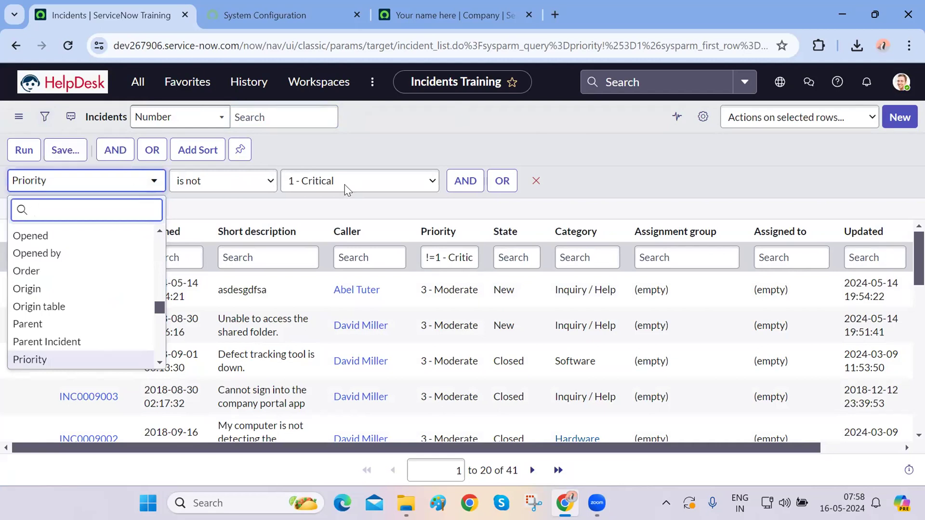
pyautogui.click(464, 142)
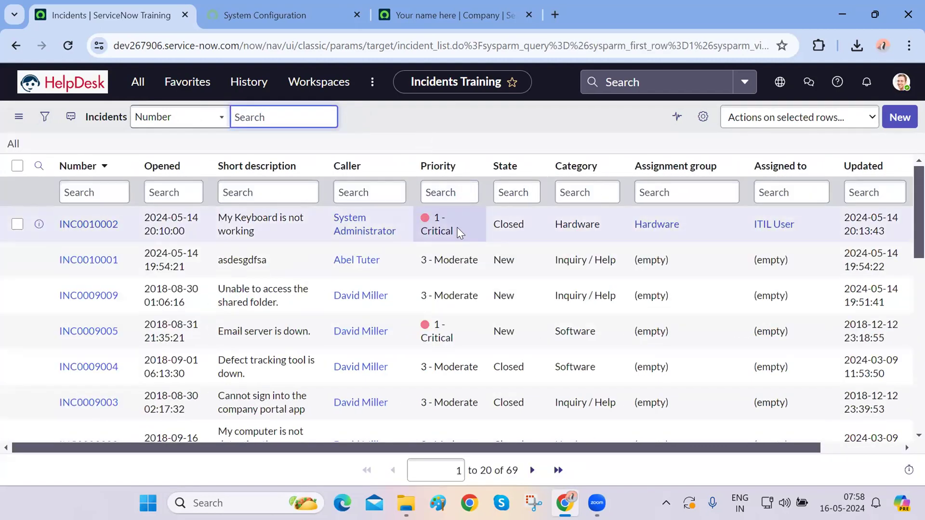
# Step: Filter out the first incident's 1 - Critical priority directly from its list cell
pyautogui.rightClick(459, 233)
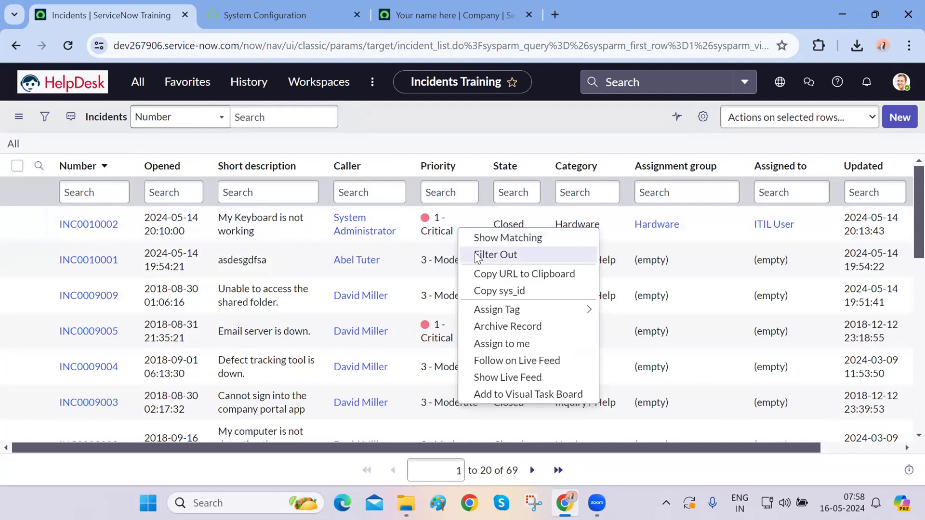
pyautogui.click(478, 126)
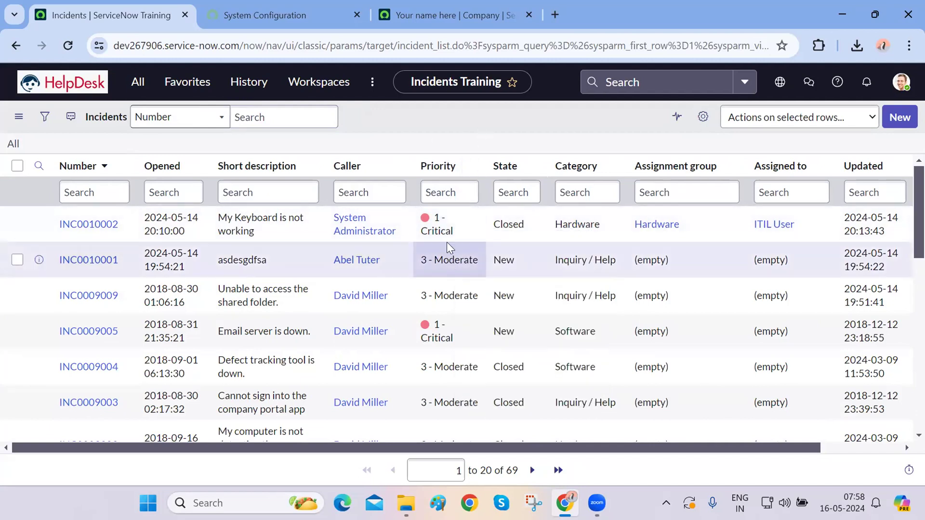
pyautogui.doubleClick(426, 218)
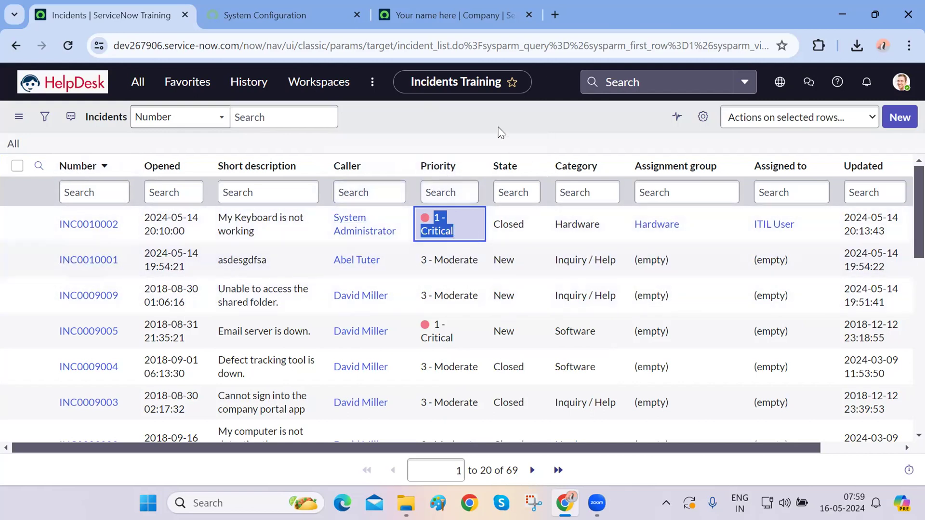
pyautogui.rightClick(456, 223)
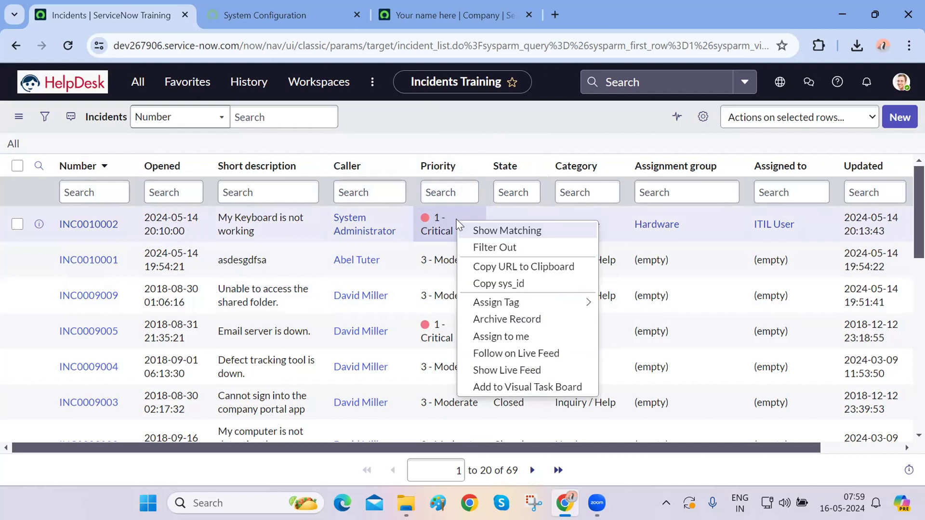
pyautogui.click(477, 248)
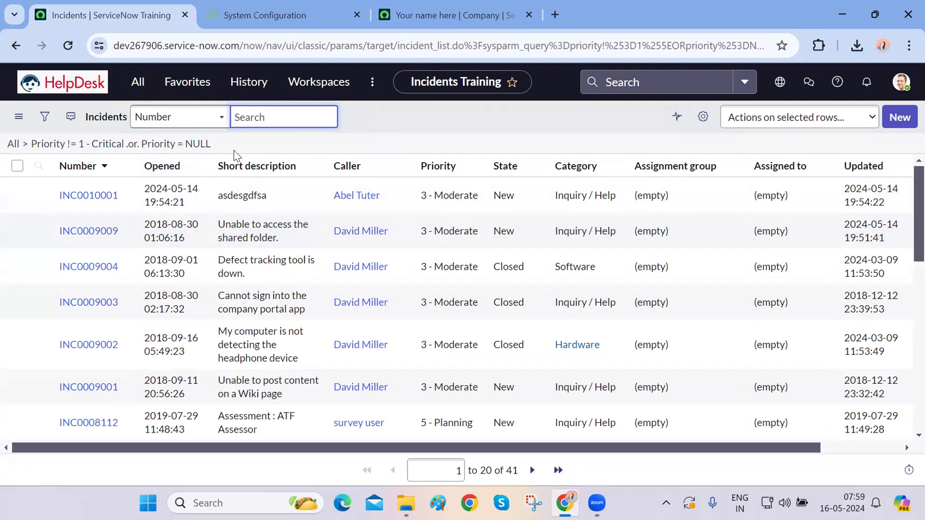
# Step: Show the conditions generated by Filter Out, check the second Priority condition's -- None -- value, and rerun the filter
pyautogui.click(45, 117)
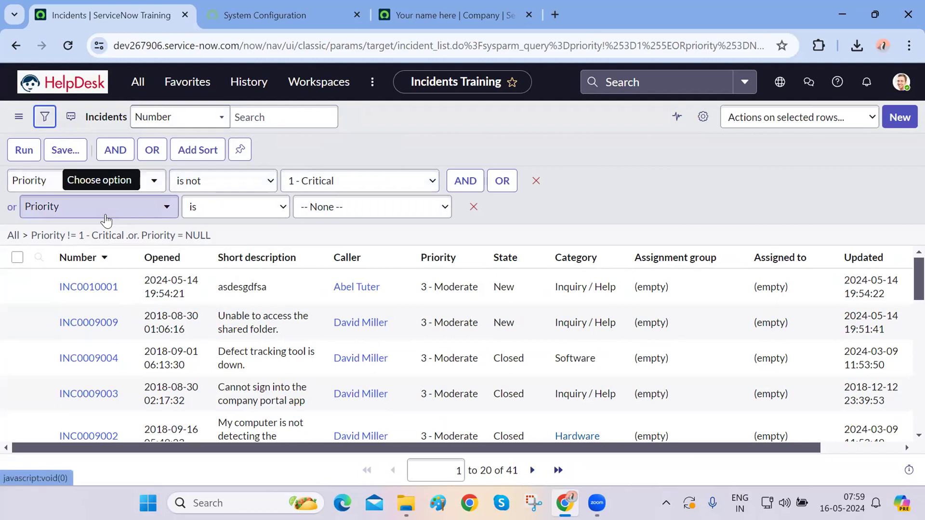
pyautogui.click(333, 216)
pyautogui.click(333, 216)
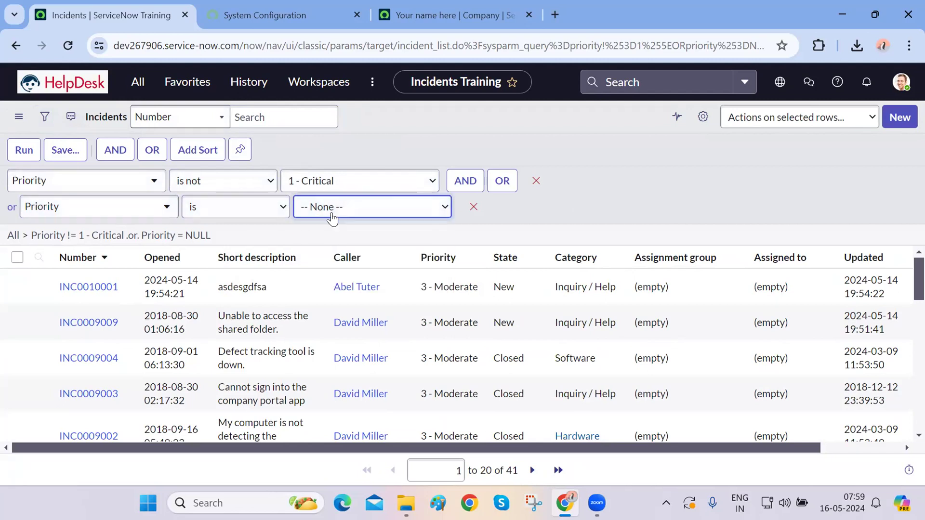
pyautogui.click(641, 219)
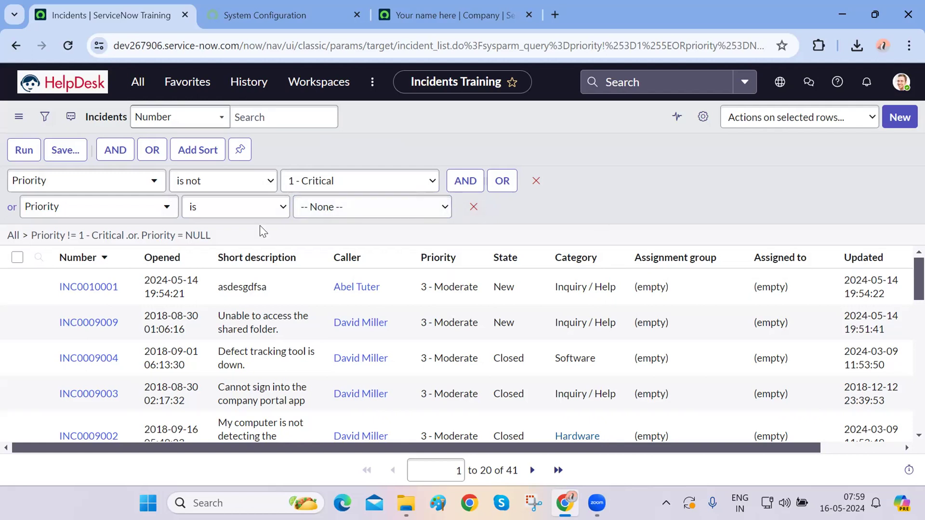
pyautogui.click(22, 151)
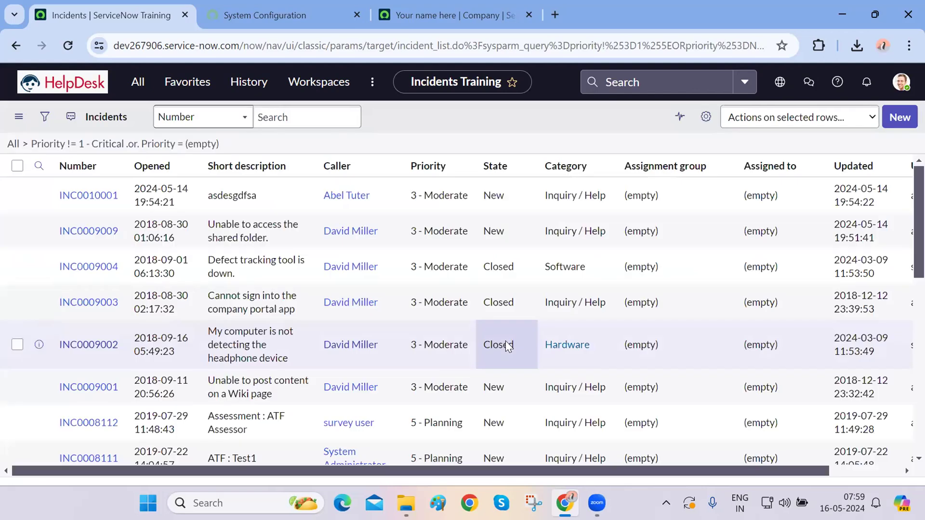
# Step: Remove the OR condition Priority is -- None -- and rerun the filter
pyautogui.click(44, 117)
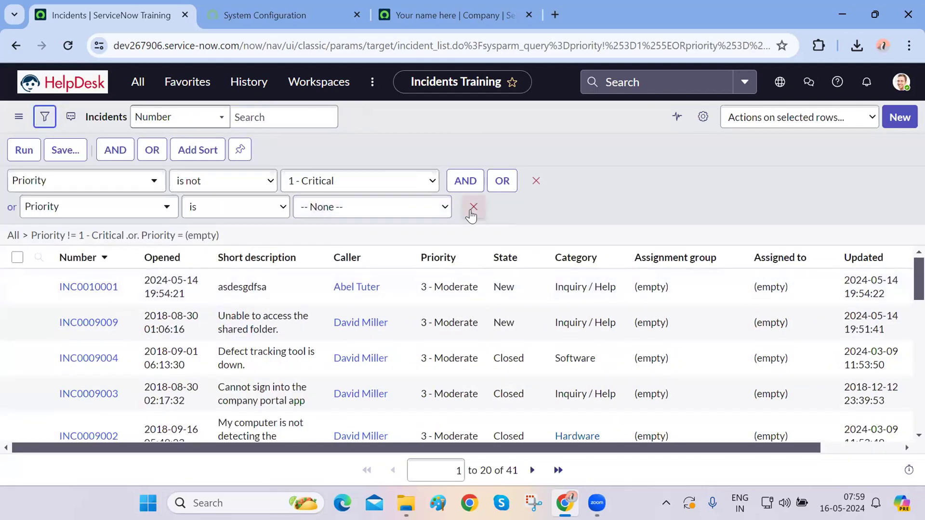
pyautogui.click(472, 211)
pyautogui.click(26, 151)
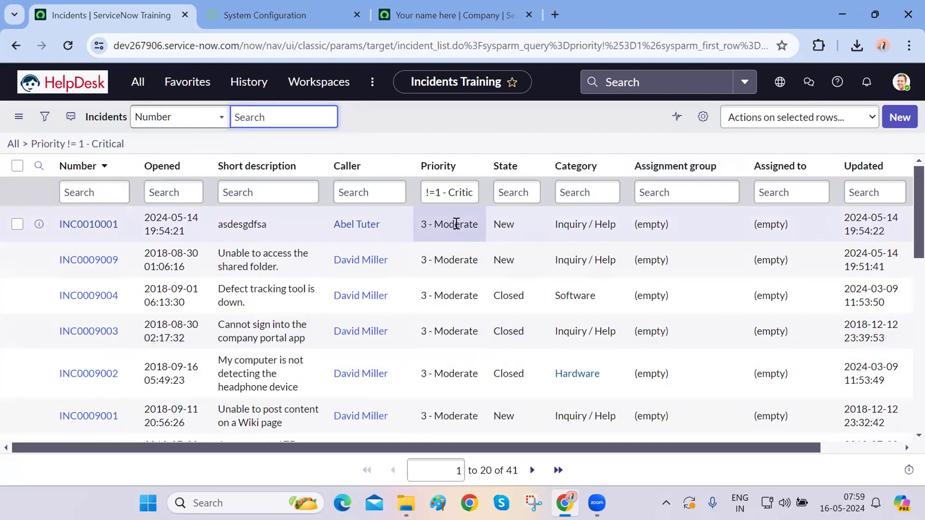
# Step: Examine the Show Matching and Filter Out options for the first incident's 3 - Moderate priority
pyautogui.rightClick(456, 221)
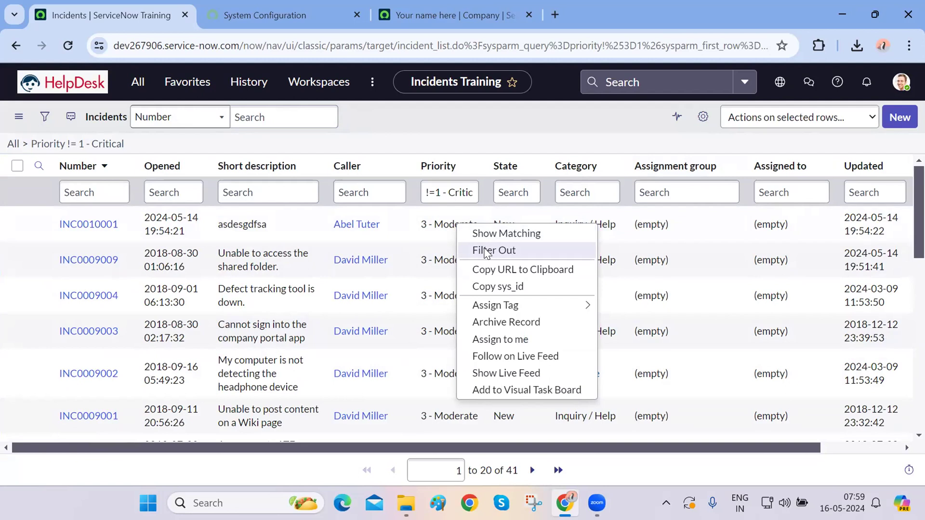
pyautogui.click(452, 131)
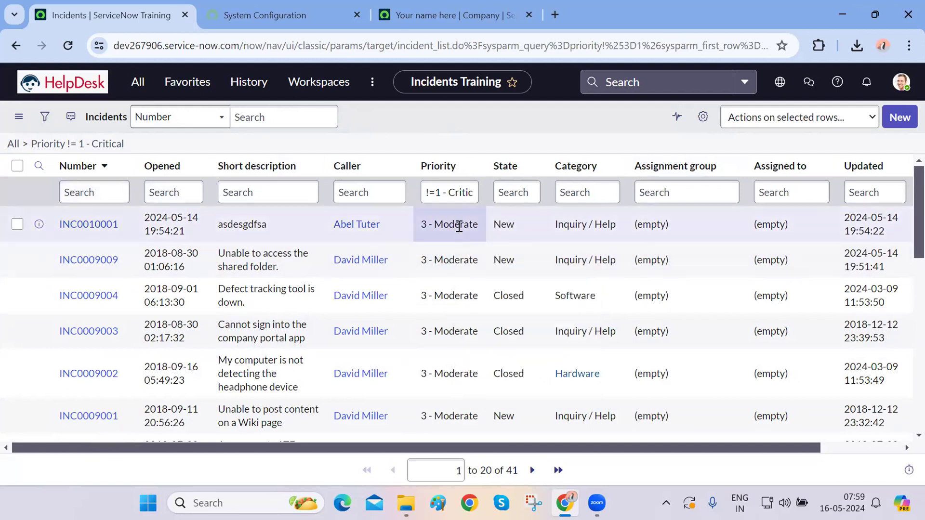
pyautogui.rightClick(458, 230)
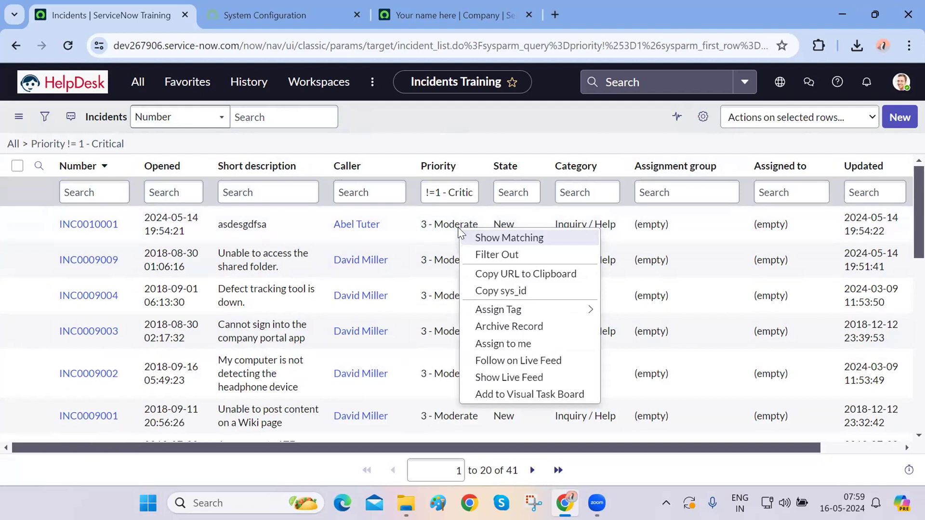
pyautogui.click(441, 137)
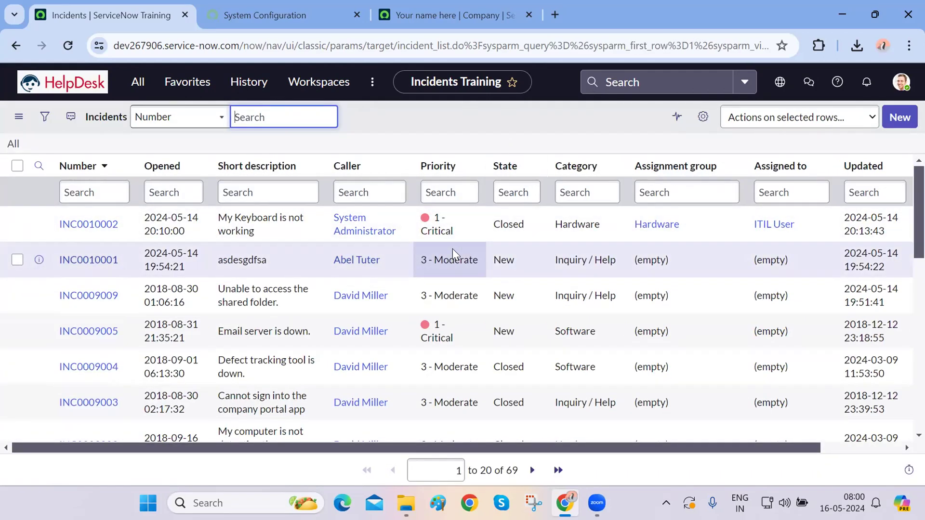
pyautogui.click(46, 124)
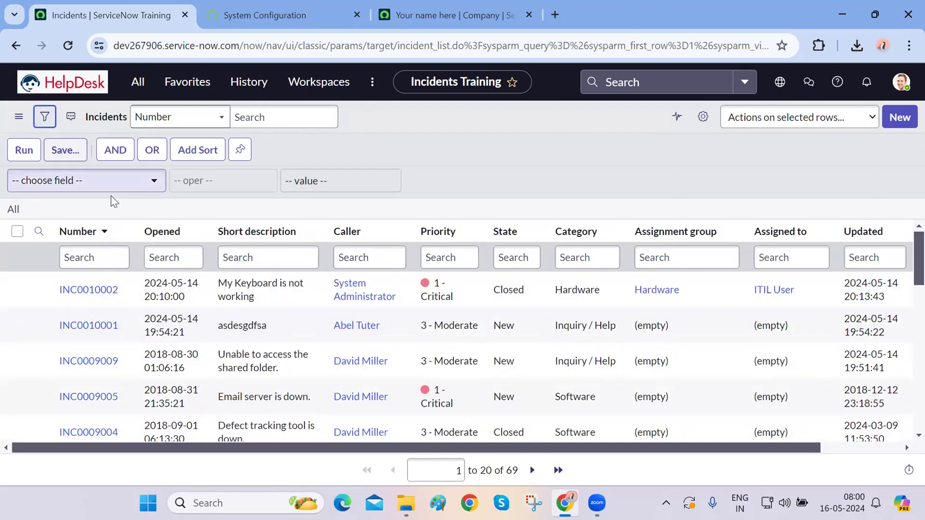
pyautogui.click(137, 186)
pyautogui.write('state')
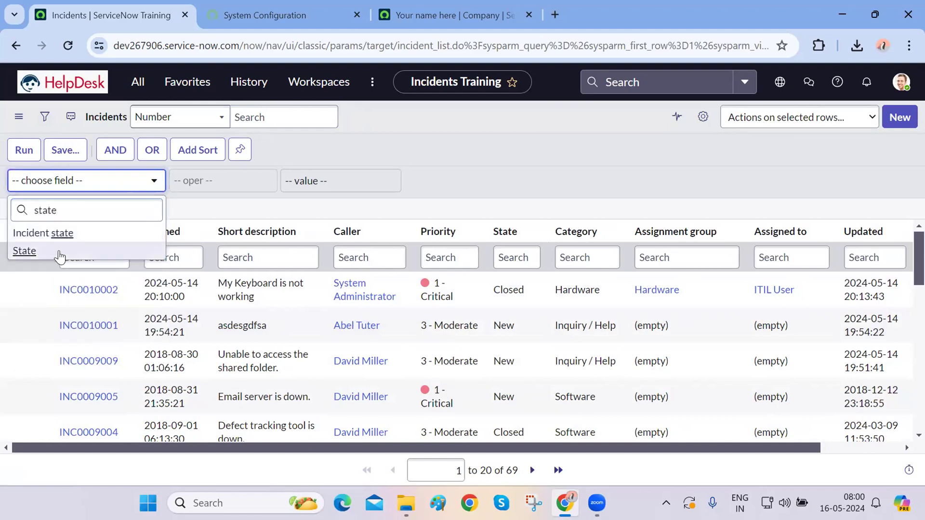
pyautogui.click(60, 257)
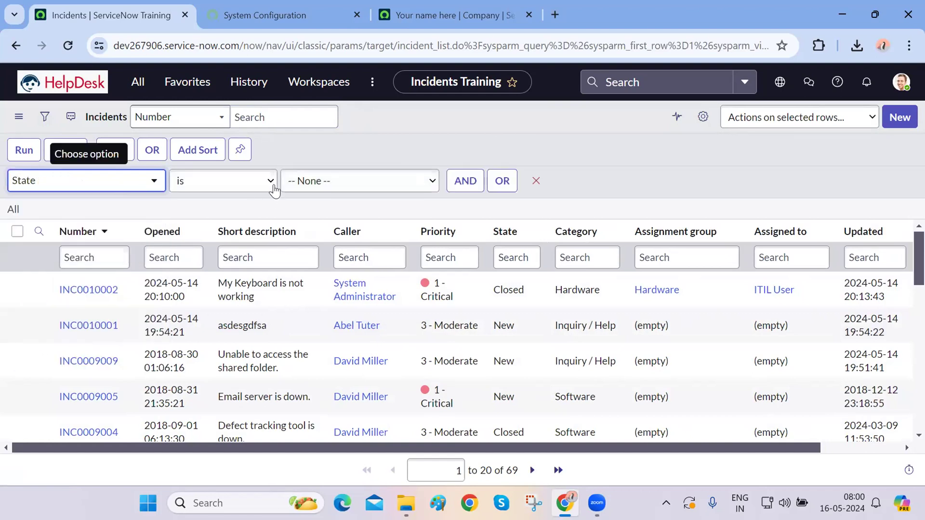
pyautogui.click(535, 183)
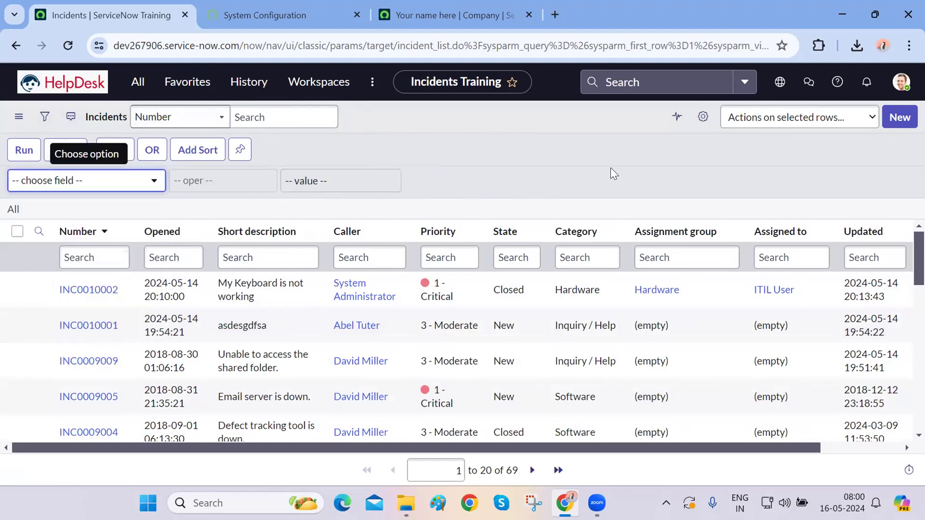
pyautogui.click(44, 118)
# Step: Go through the column search fields, and hide and redisplay the column search row
pyautogui.click(515, 192)
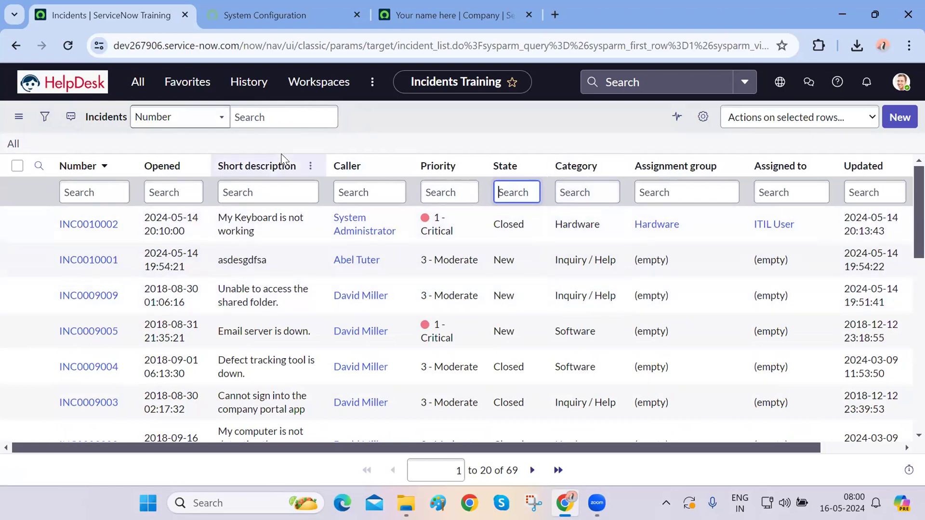
pyautogui.click(64, 191)
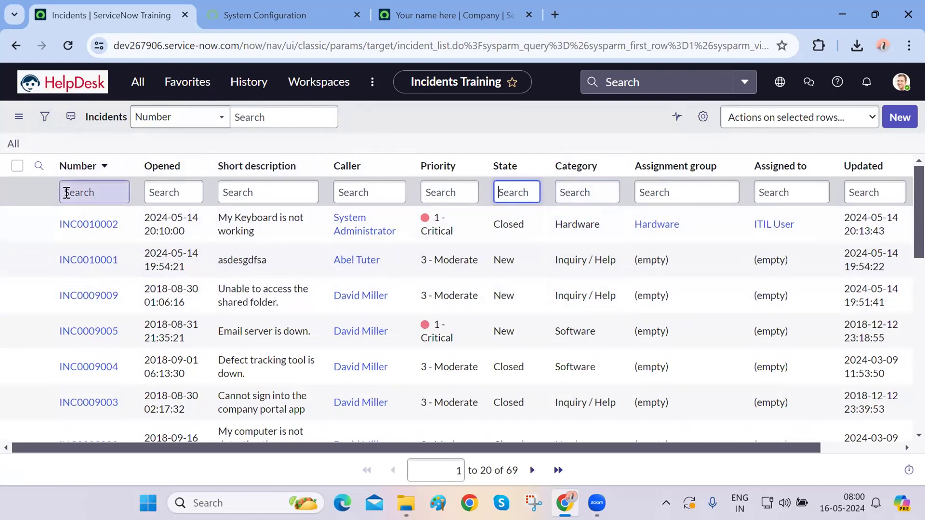
pyautogui.click(158, 192)
pyautogui.click(269, 192)
pyautogui.click(374, 194)
pyautogui.click(40, 168)
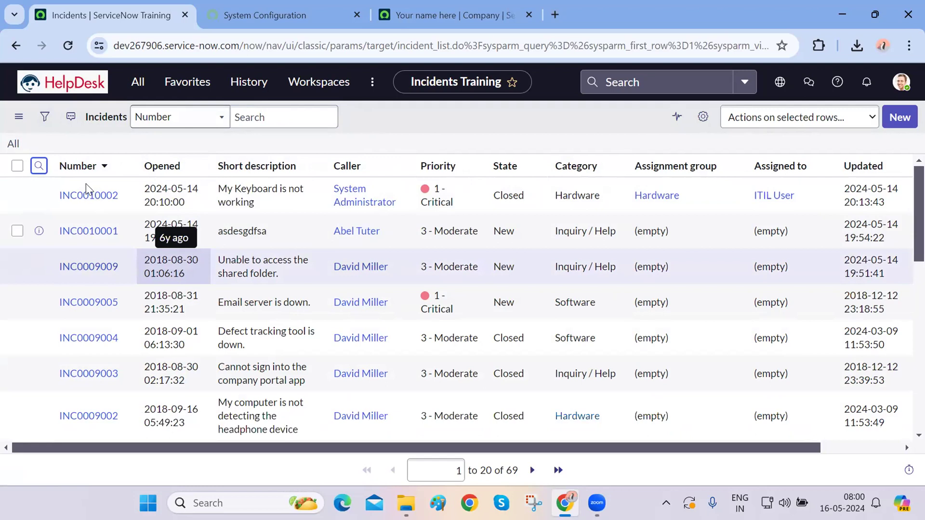
pyautogui.click(40, 167)
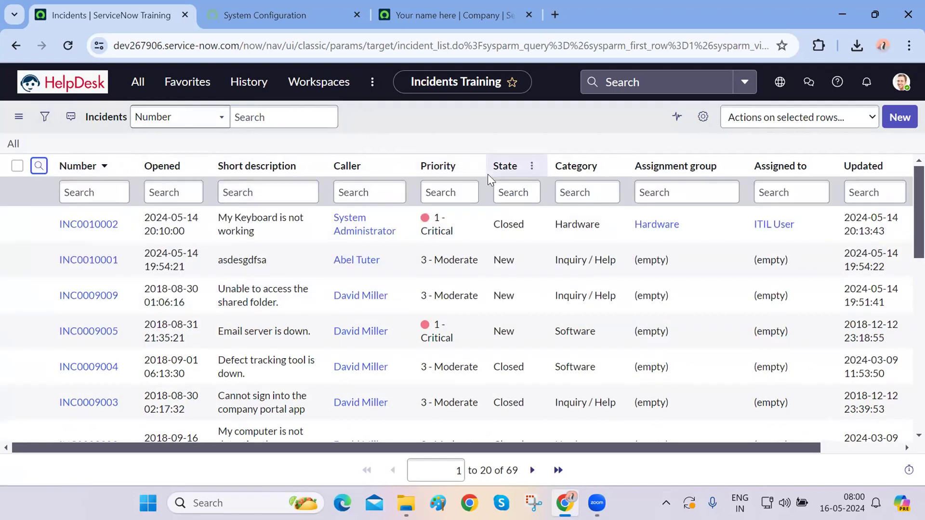
# Step: Search the State column for "closed" to list only closed incidents
pyautogui.click(518, 190)
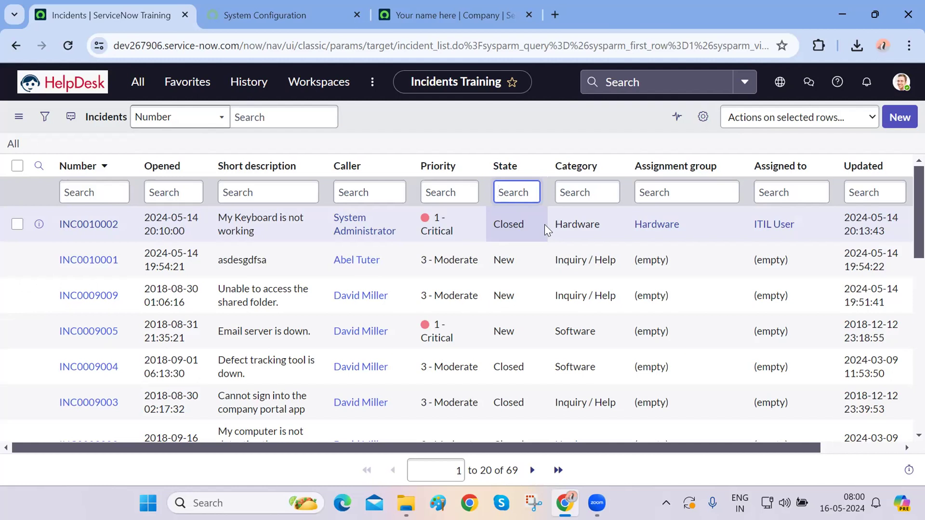
pyautogui.write('closed')
pyautogui.press('Return')
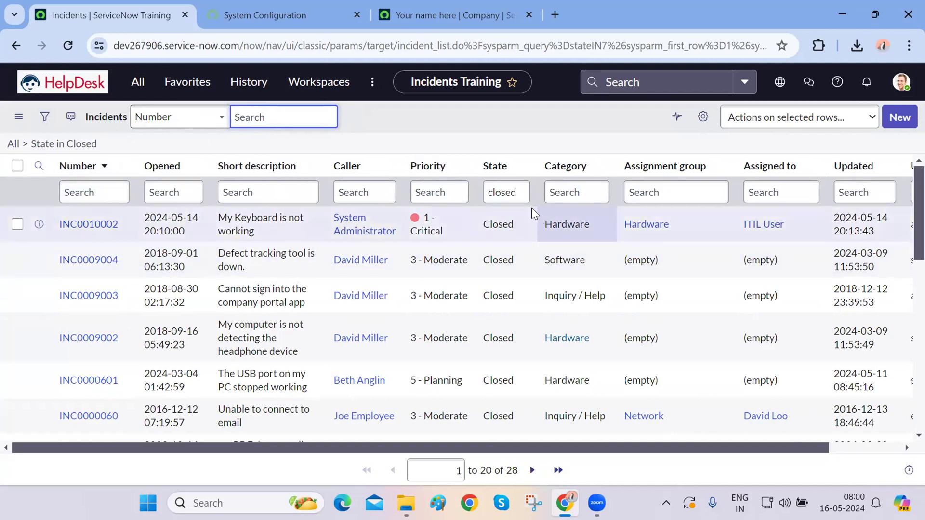
# Step: Look through the closed incidents, and show and hide the filter condition builder
pyautogui.scroll(-10, 499, 330)
pyautogui.scroll(10, 499, 330)
pyautogui.scroll(-10, 499, 330)
pyautogui.scroll(10, 499, 331)
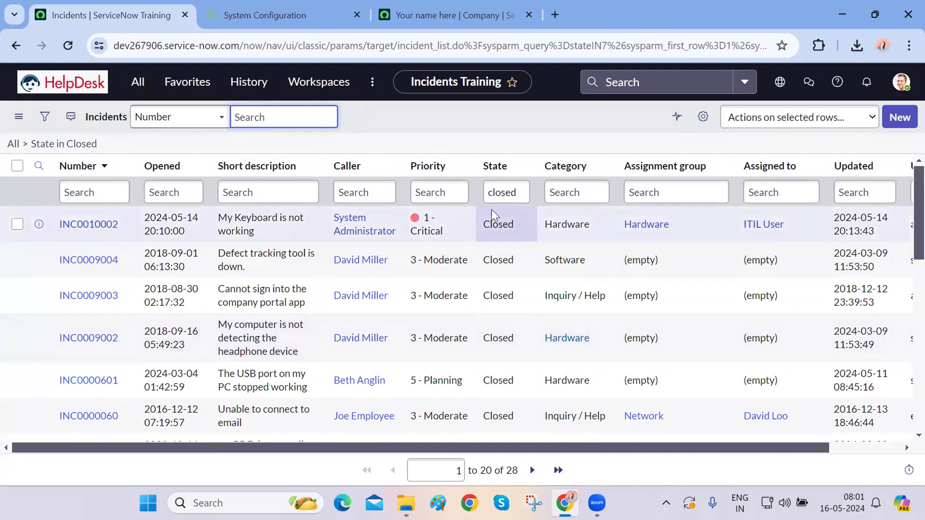
pyautogui.click(45, 121)
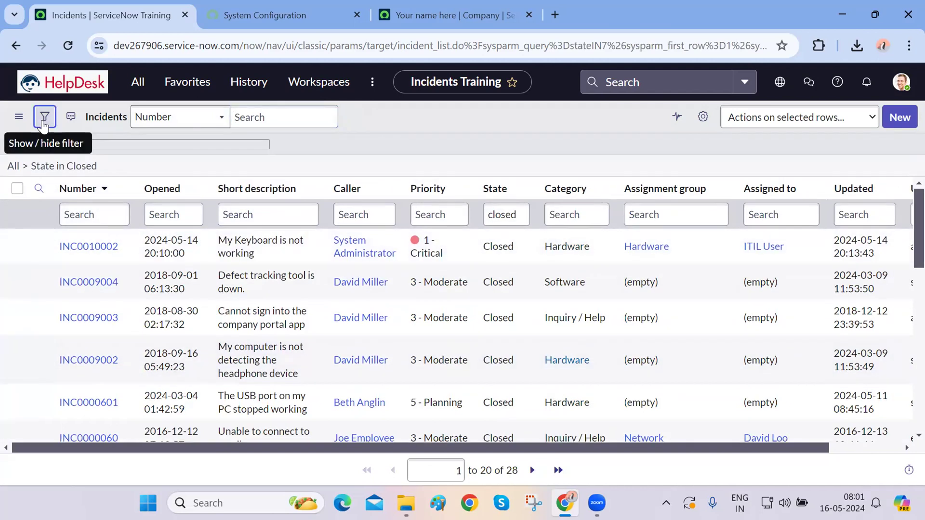
pyautogui.click(43, 123)
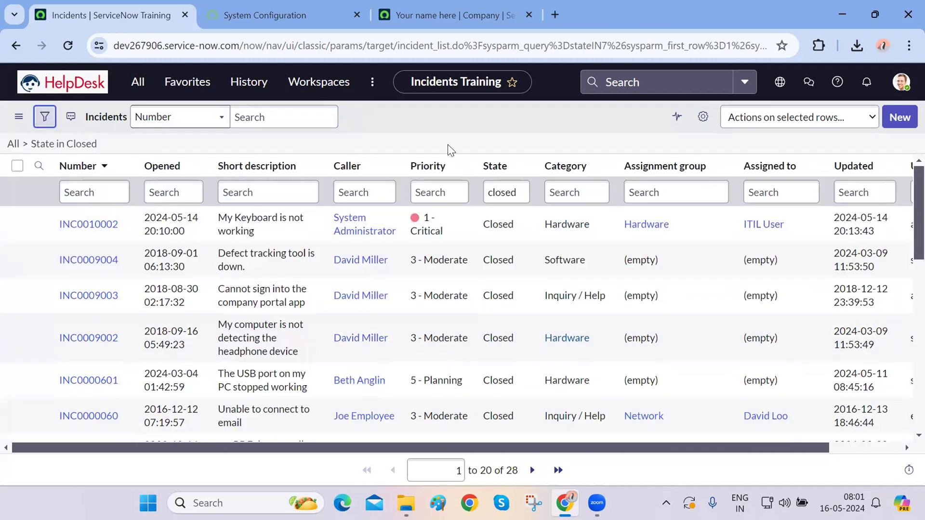
# Step: Clear the State filter to list all incidents again
pyautogui.doubleClick(509, 191)
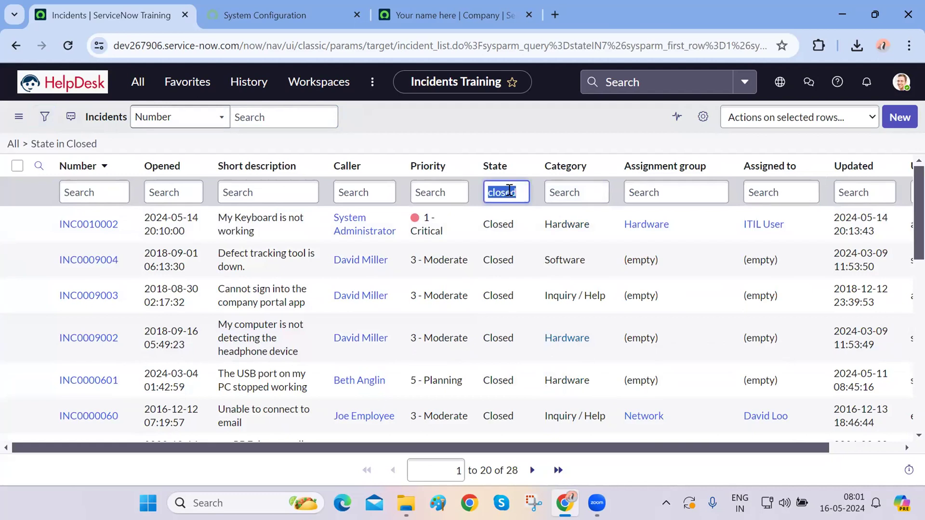
pyautogui.click(13, 147)
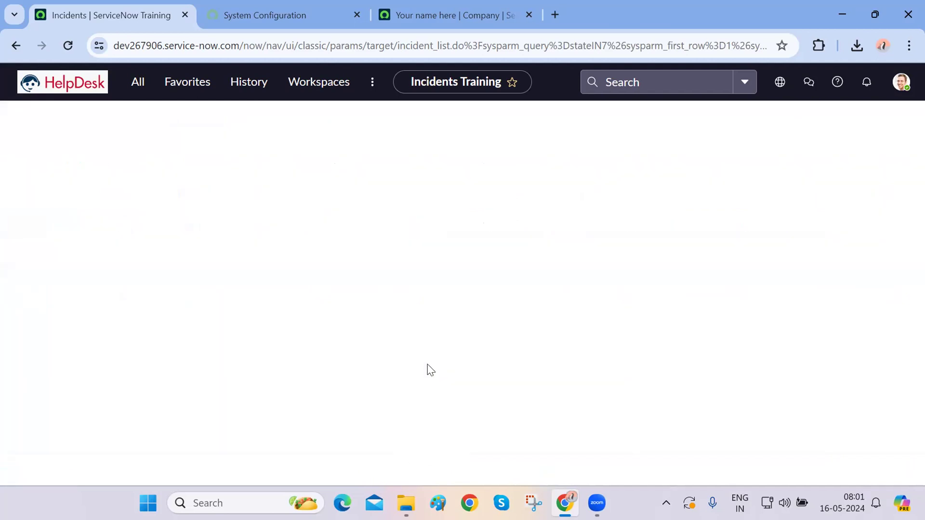
pyautogui.click(254, 191)
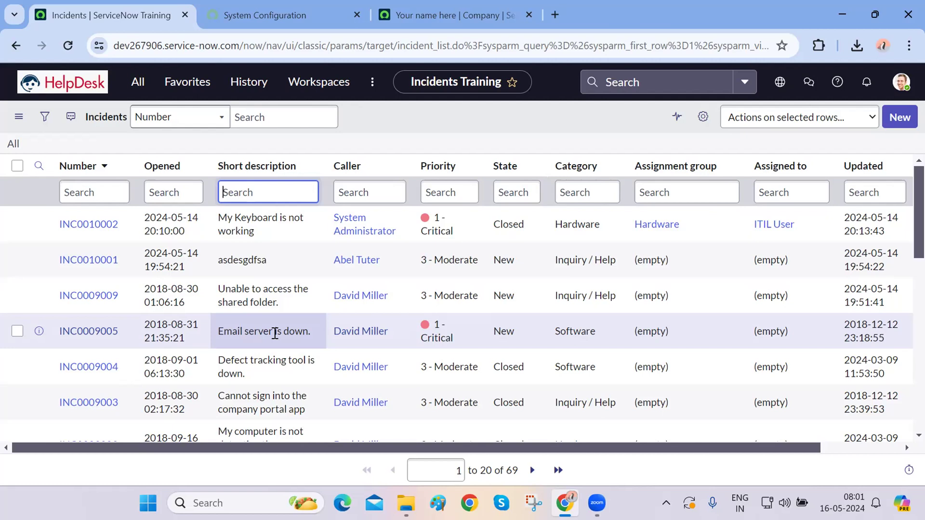
pyautogui.click(408, 124)
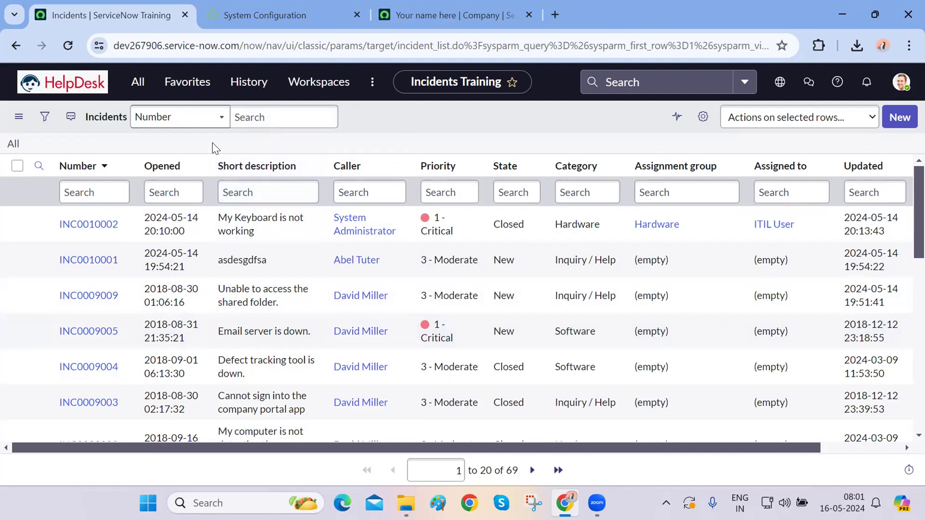
# Step: Build and run a filter condition for Short description contains "keyboard"
pyautogui.click(43, 117)
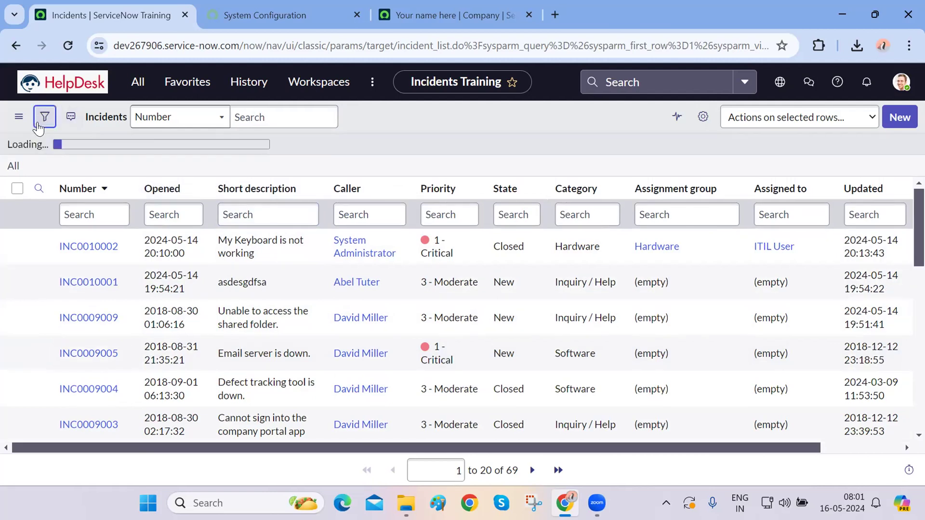
pyautogui.click(99, 181)
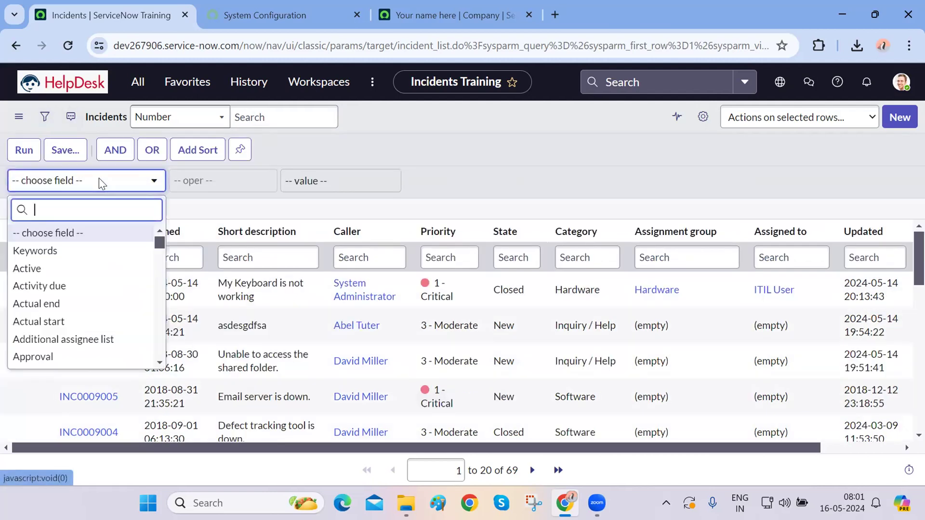
pyautogui.write('short')
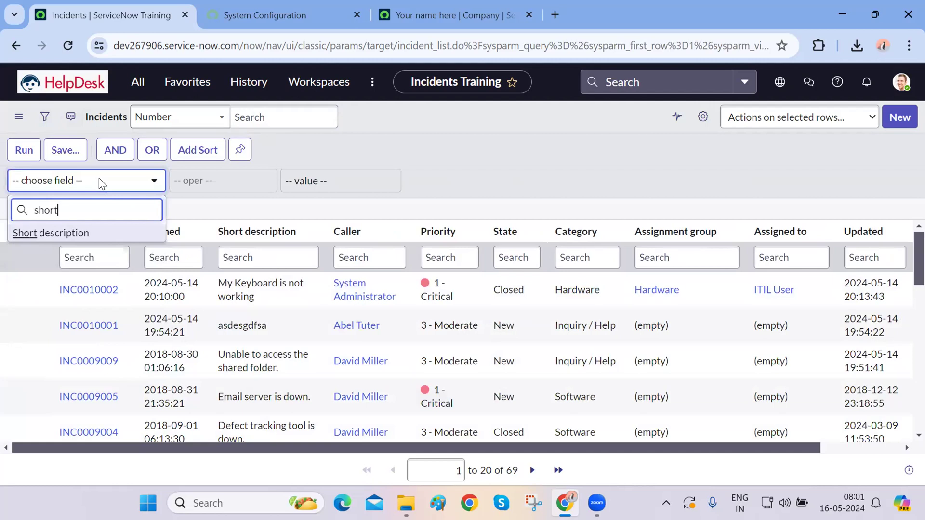
pyautogui.click(88, 233)
pyautogui.click(241, 181)
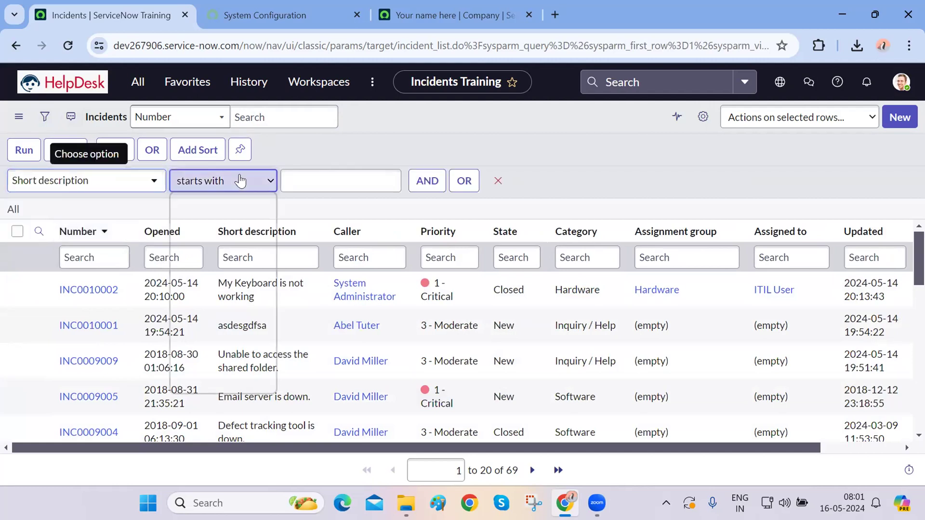
pyautogui.click(207, 221)
pyautogui.click(323, 184)
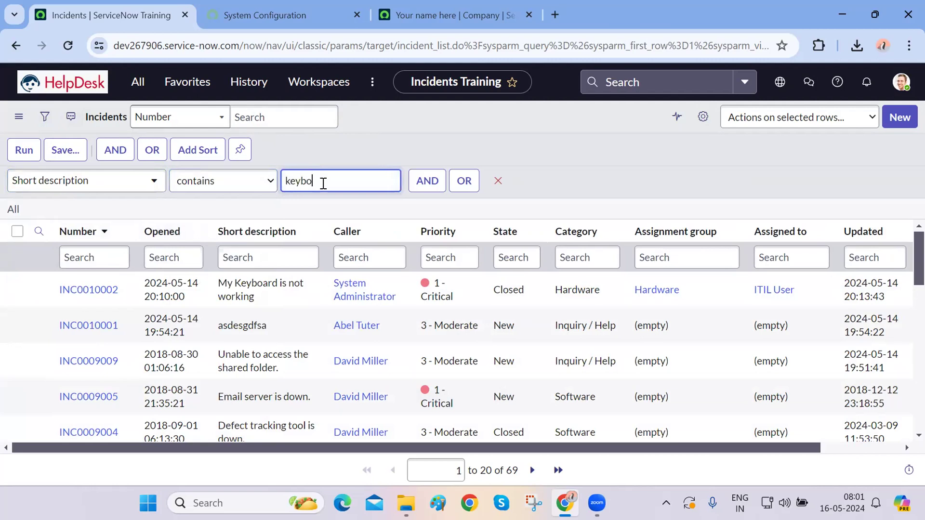
pyautogui.click(25, 148)
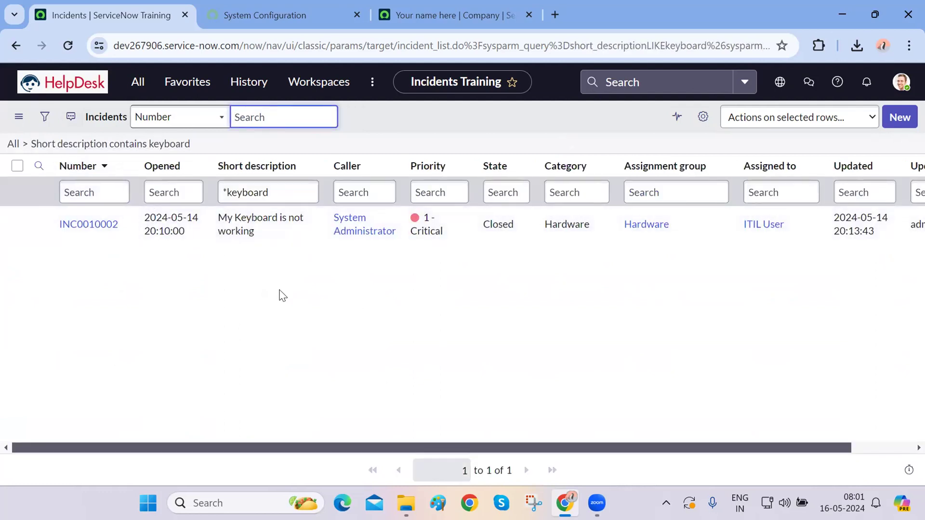
# Step: Compare the keyboard condition in the condition builder with the search text above the Short description column
pyautogui.click(45, 116)
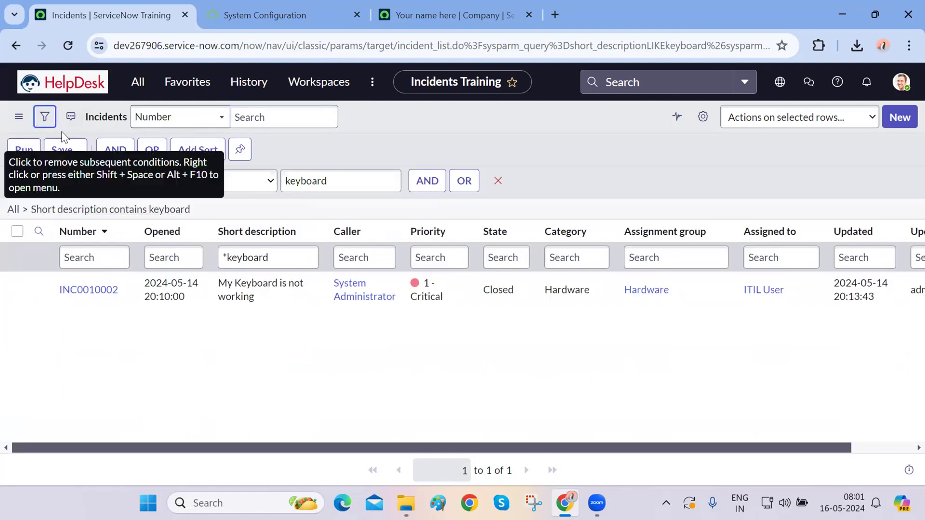
pyautogui.click(46, 118)
pyautogui.tripleClick(231, 194)
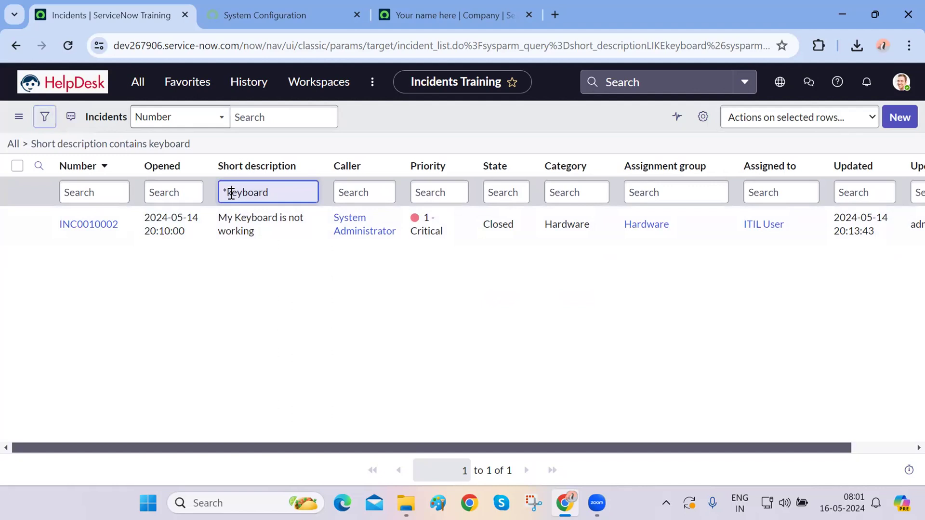
pyautogui.click(229, 192)
pyautogui.moveTo(224, 193); pyautogui.dragTo(300, 192)
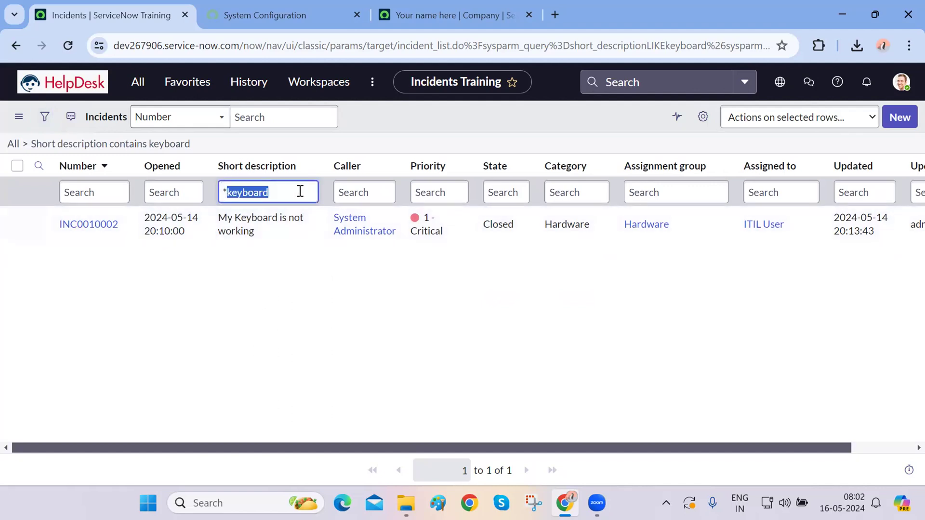
pyautogui.click(300, 344)
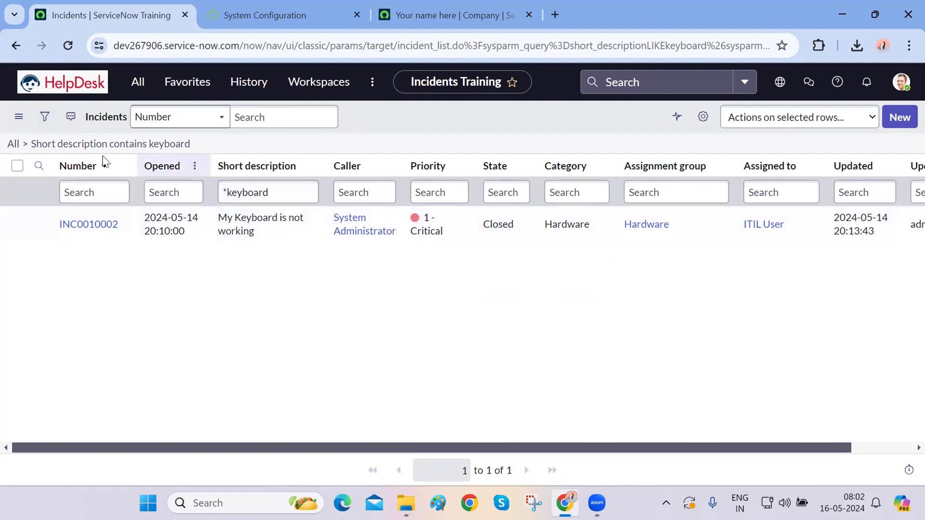
# Step: Remove the keyboard condition and search the Short description column for "*my"
pyautogui.click(14, 144)
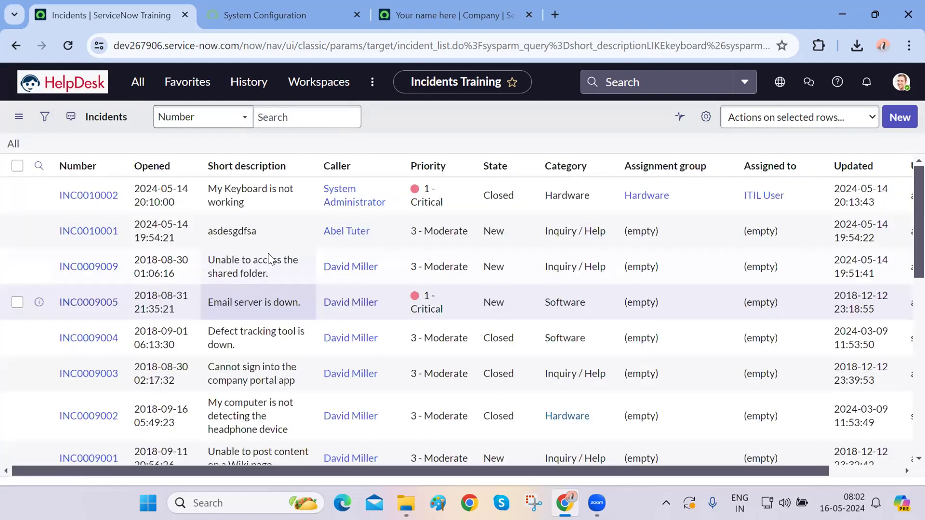
pyautogui.click(248, 184)
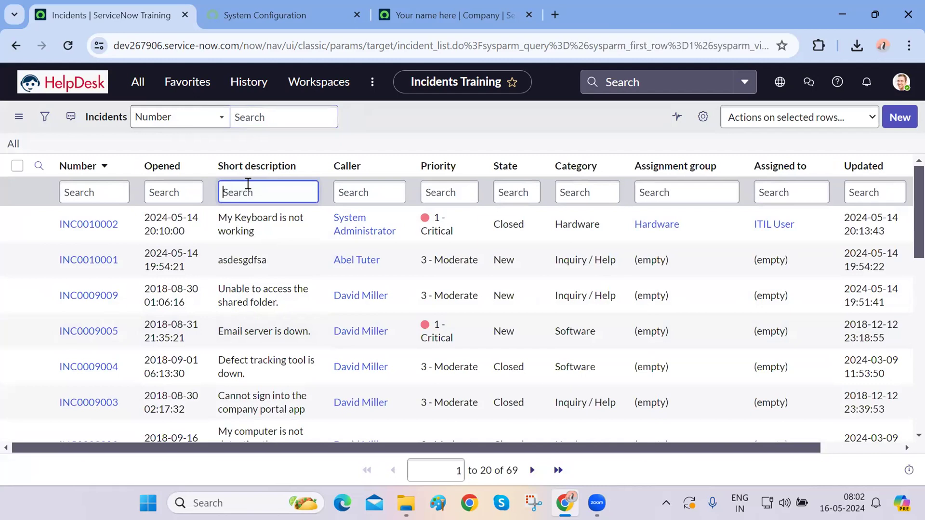
pyautogui.write('*')
pyautogui.press('Return')
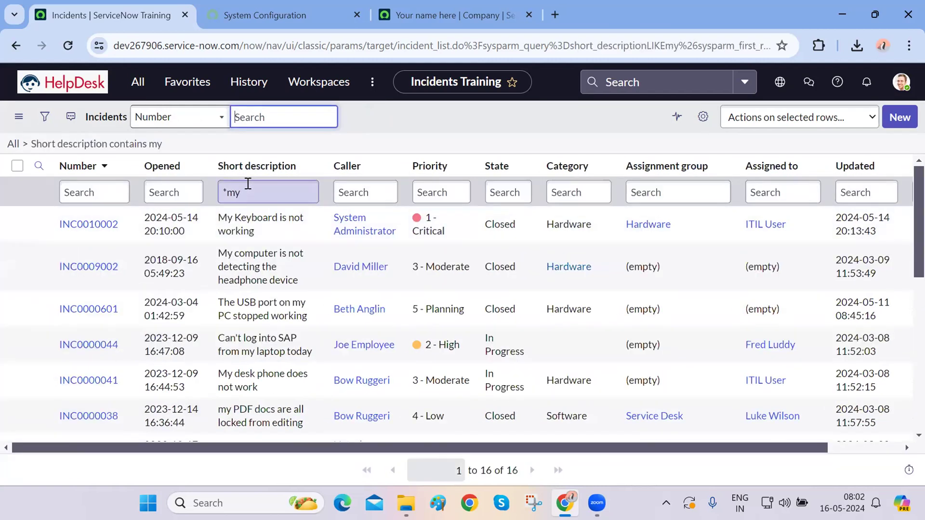
# Step: Look through the short descriptions of the incidents found to see where "my" occurs
pyautogui.scroll(-5, 272, 333)
pyautogui.scroll(5, 269, 330)
pyautogui.moveTo(221, 217); pyautogui.dragTo(285, 378)
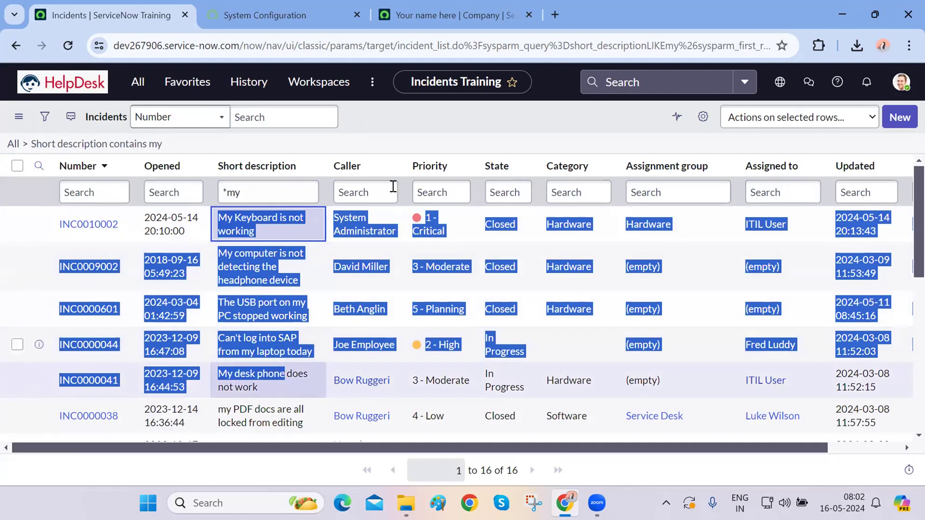
pyautogui.click(435, 145)
pyautogui.scroll(-5, 311, 297)
pyautogui.scroll(5, 313, 301)
pyautogui.scroll(-5, 506, 302)
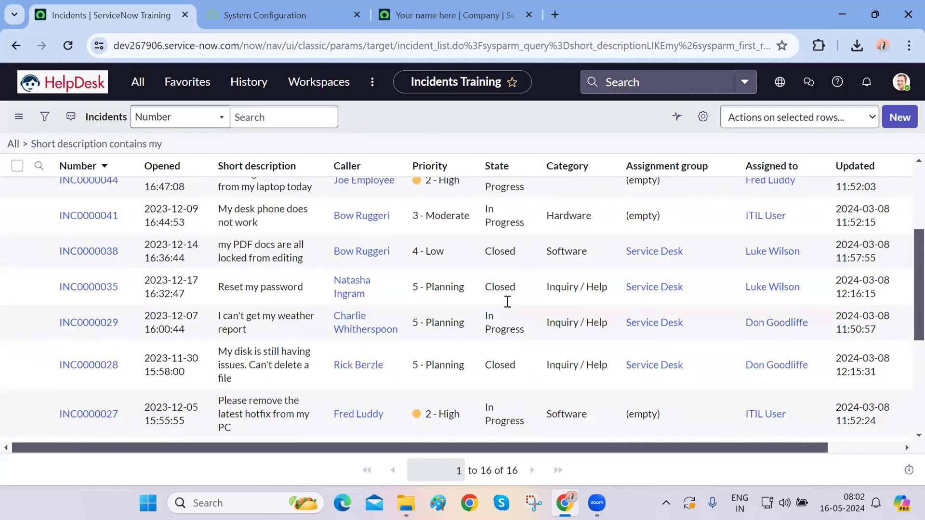
pyautogui.scroll(5, 450, 289)
# Step: Change the Short description column search to "my" without the asterisk and rerun it
pyautogui.tripleClick(245, 192)
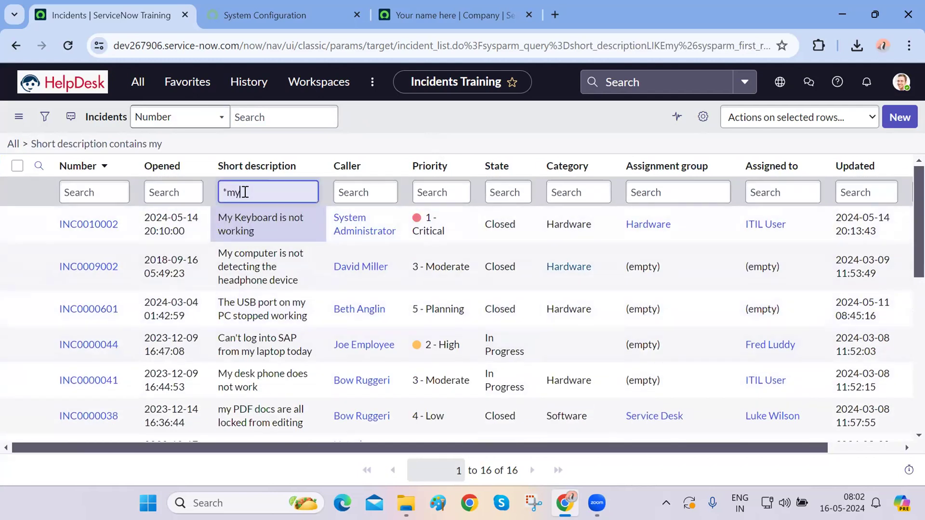
pyautogui.press('BackSpace')
pyautogui.write('m')
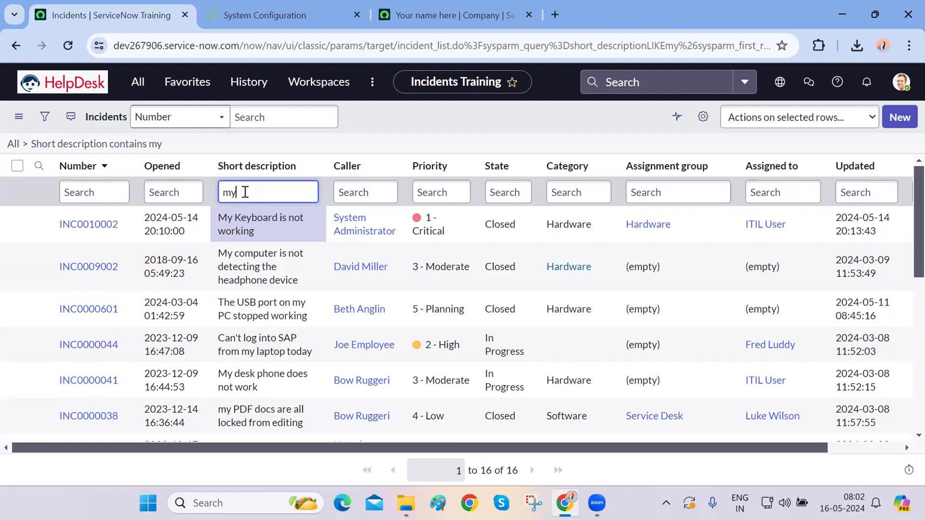
pyautogui.press('Return')
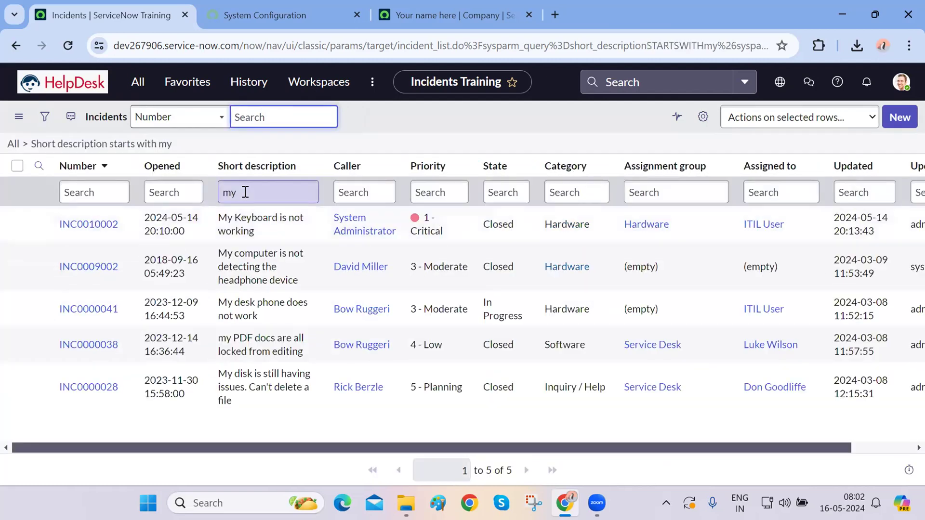
# Step: Check the first words of the listed short descriptions, leaving every record unedited
pyautogui.doubleClick(221, 220)
pyautogui.doubleClick(222, 254)
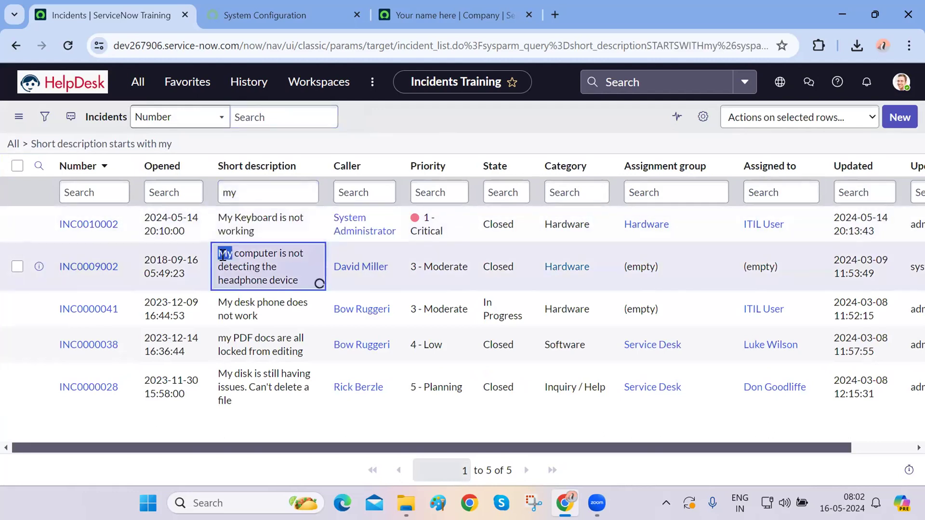
pyautogui.doubleClick(223, 303)
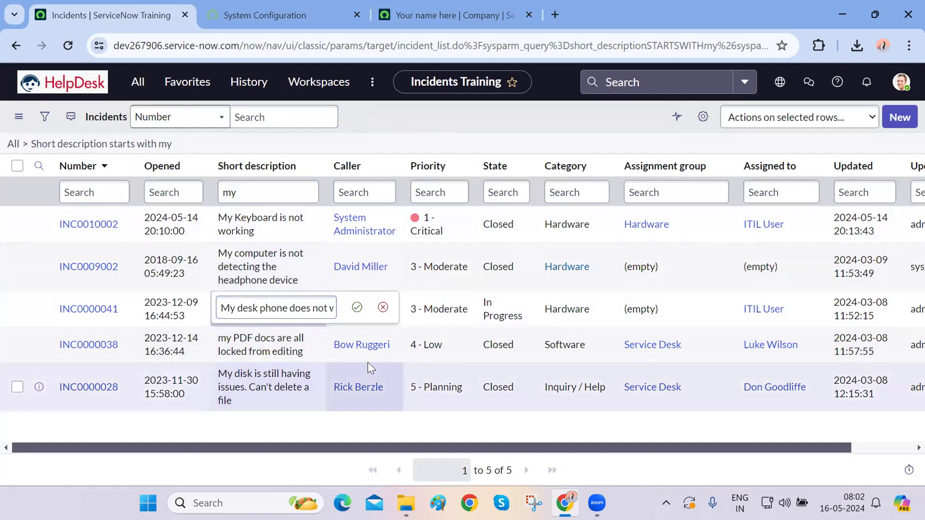
pyautogui.click(383, 308)
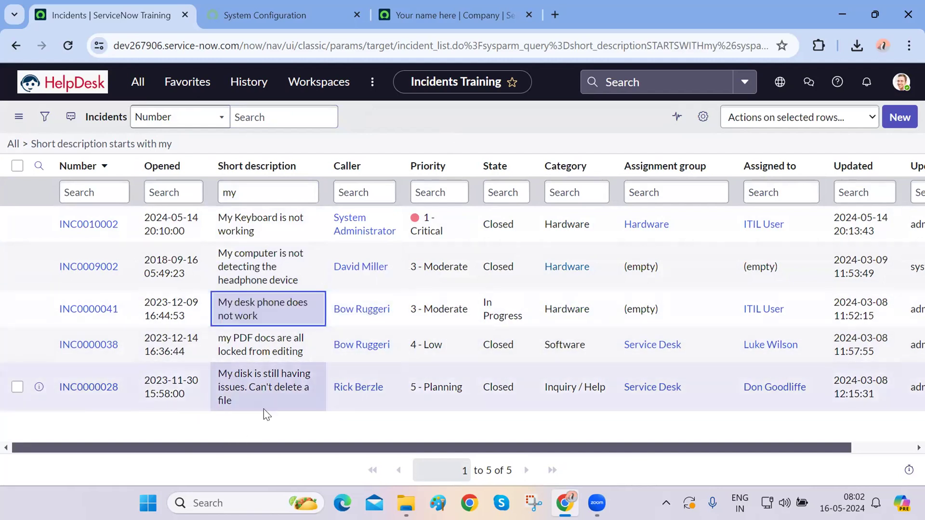
# Step: Move the asterisk to the end and search the Short description column for "my*"
pyautogui.click(230, 193)
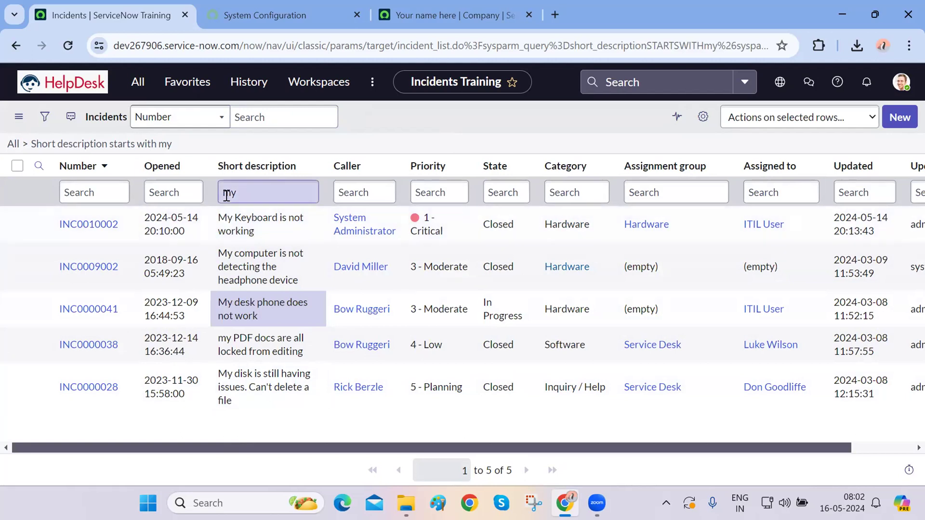
pyautogui.press('Home')
pyautogui.write('*')
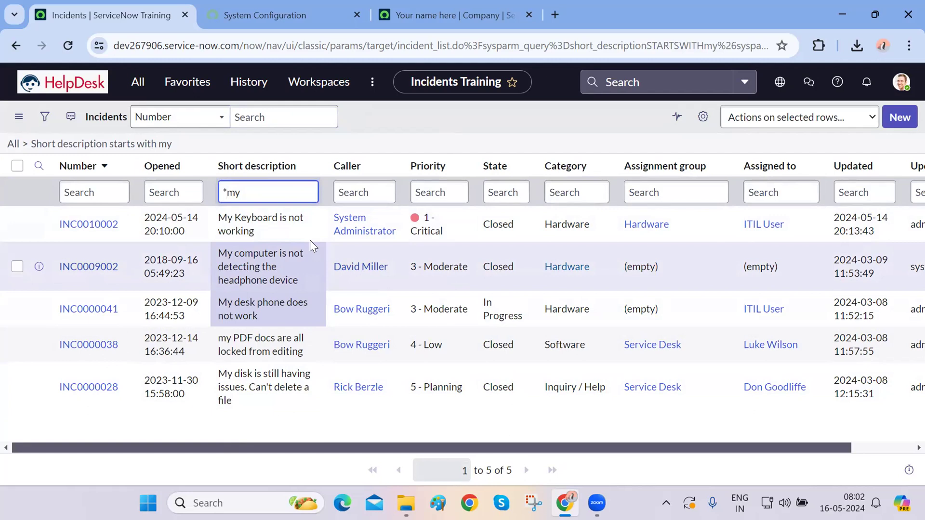
pyautogui.press('BackSpace')
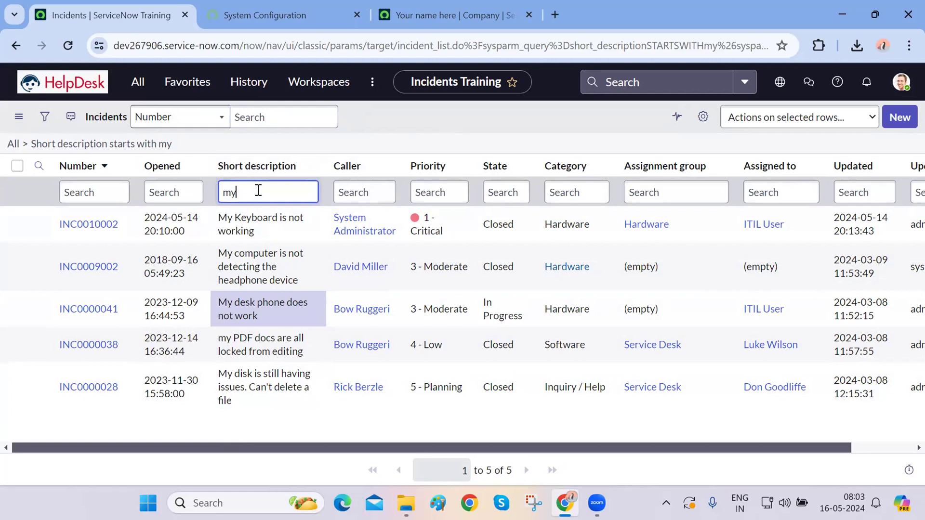
pyautogui.press('Return')
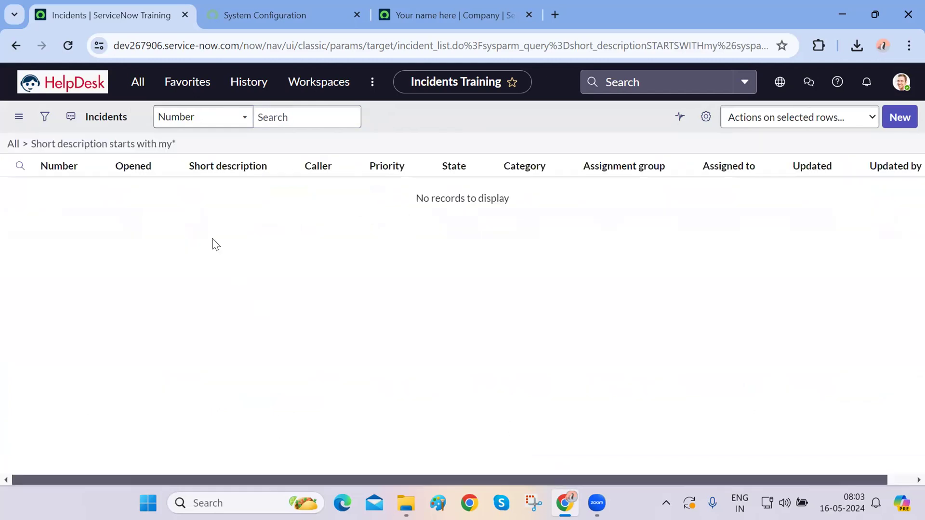
# Step: Replace the Short description column search text with "file*" and run the search
pyautogui.tripleClick(222, 194)
pyautogui.press('BackSpace')
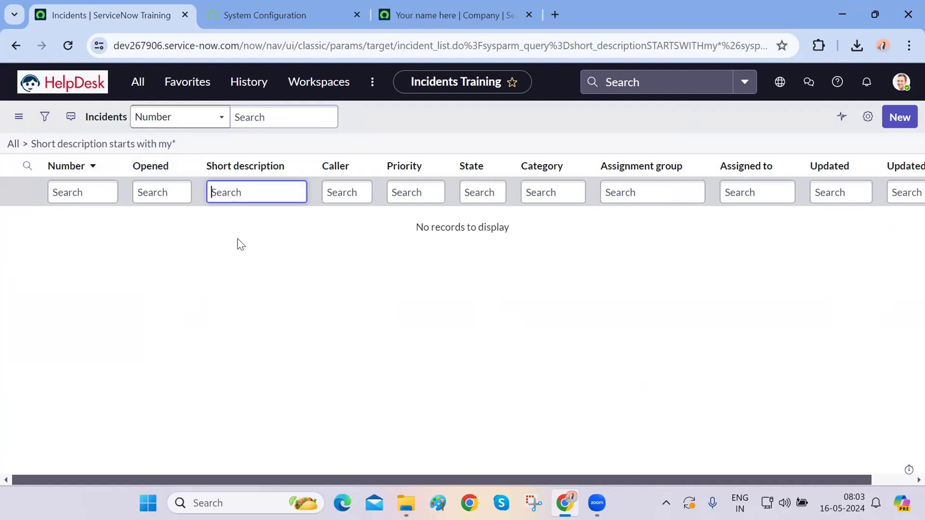
pyautogui.write('file*')
pyautogui.press('Return')
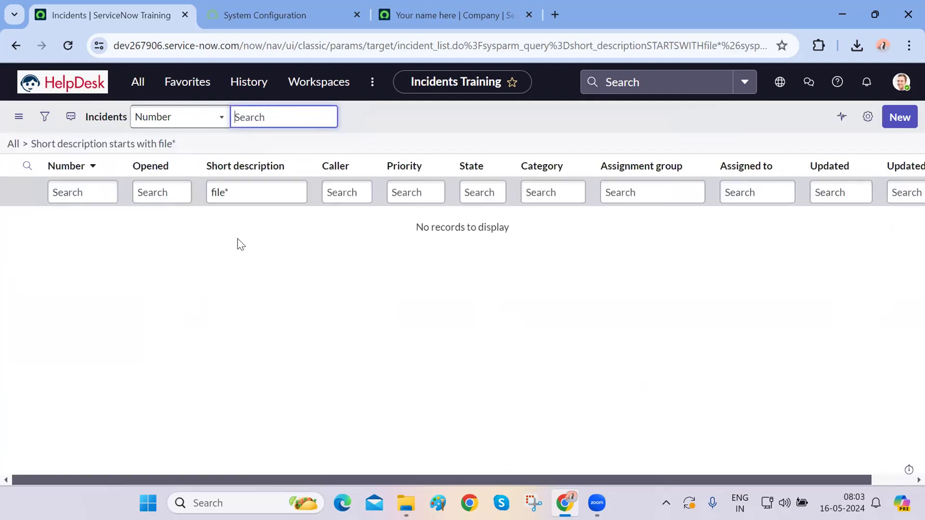
# Step: Remove the asterisk from the Short description column search text and clear the filter to list all incidents
pyautogui.click(244, 192)
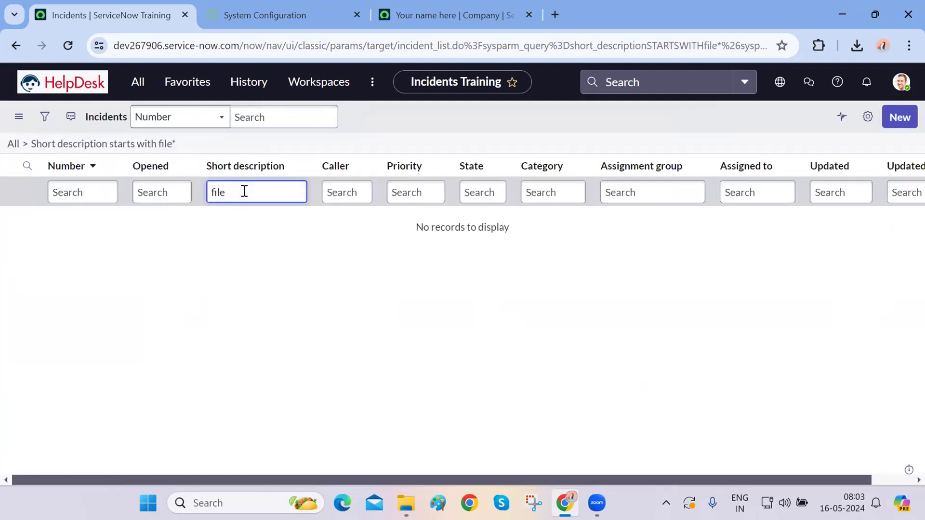
pyautogui.press('BackSpace')
pyautogui.click(13, 144)
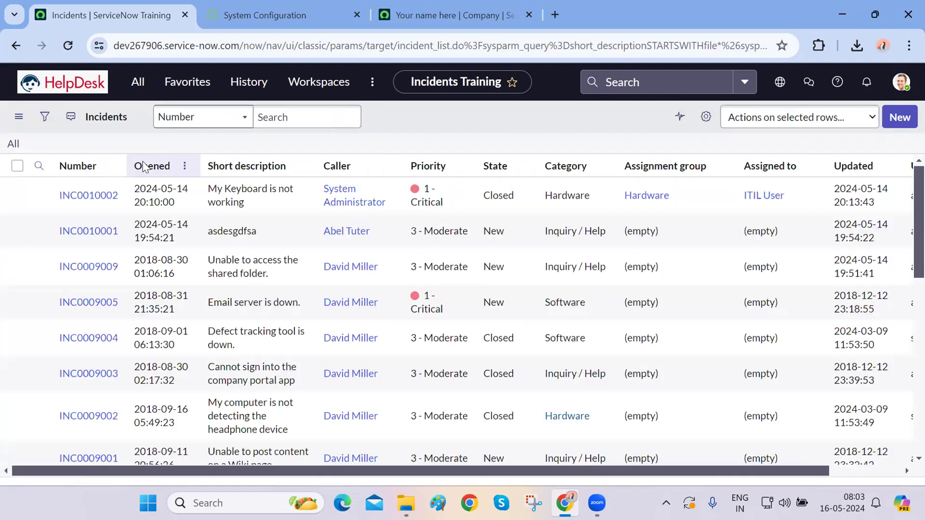
# Step: Build and run a filter condition where Short description starts with "my"
pyautogui.click(43, 118)
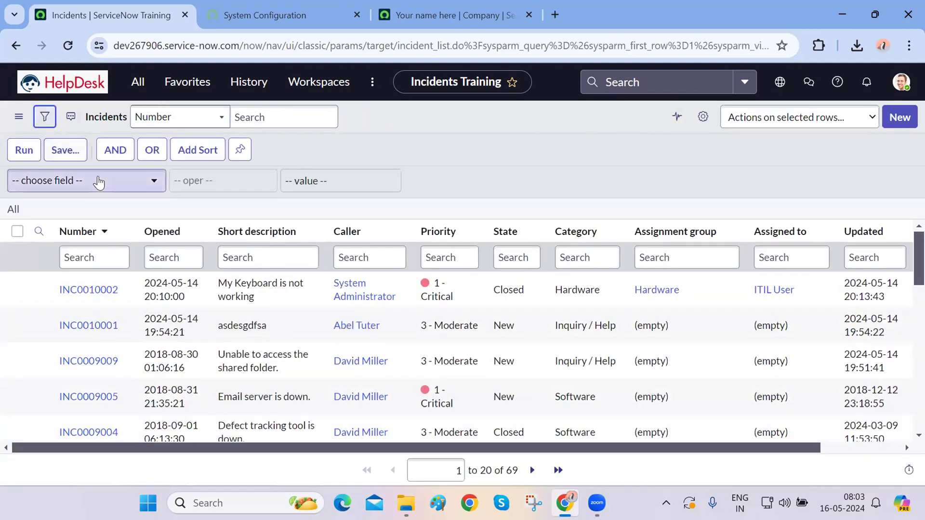
pyautogui.click(93, 183)
pyautogui.write('short')
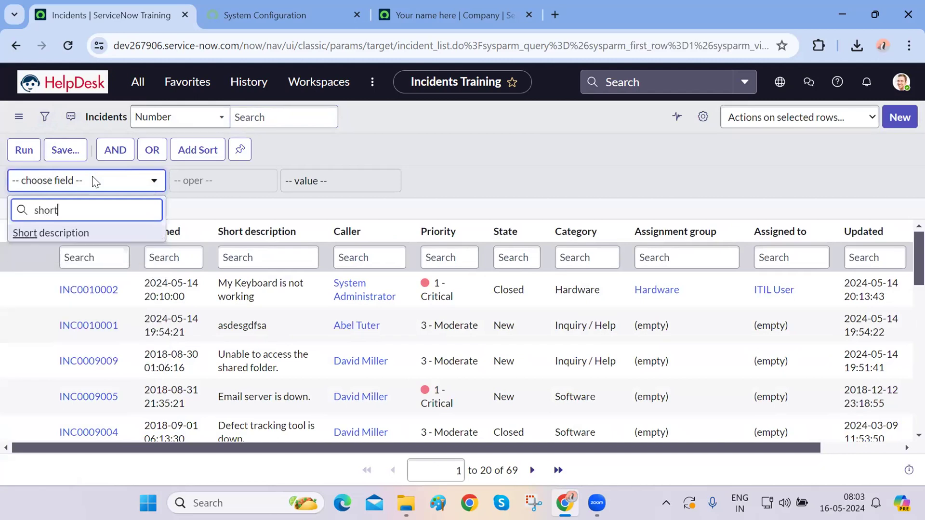
pyautogui.press('Return')
pyautogui.click(300, 179)
pyautogui.write('my')
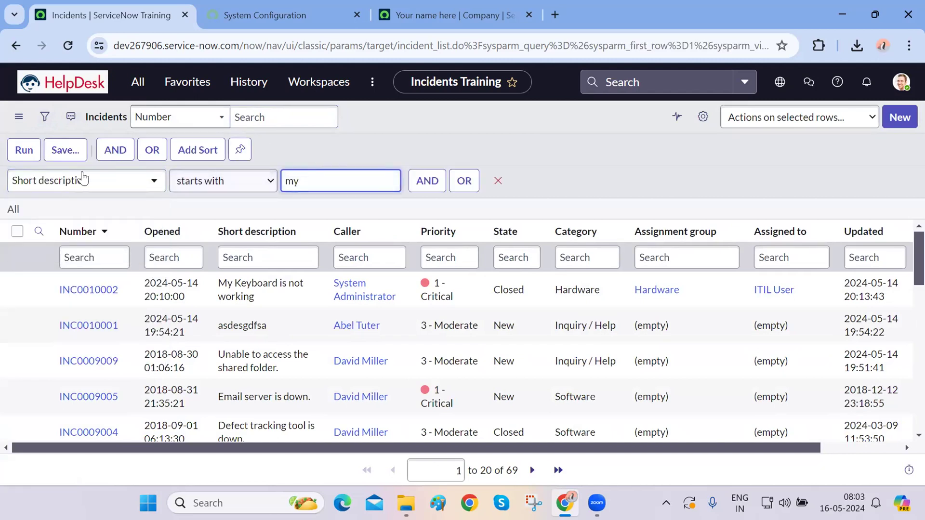
pyautogui.click(27, 149)
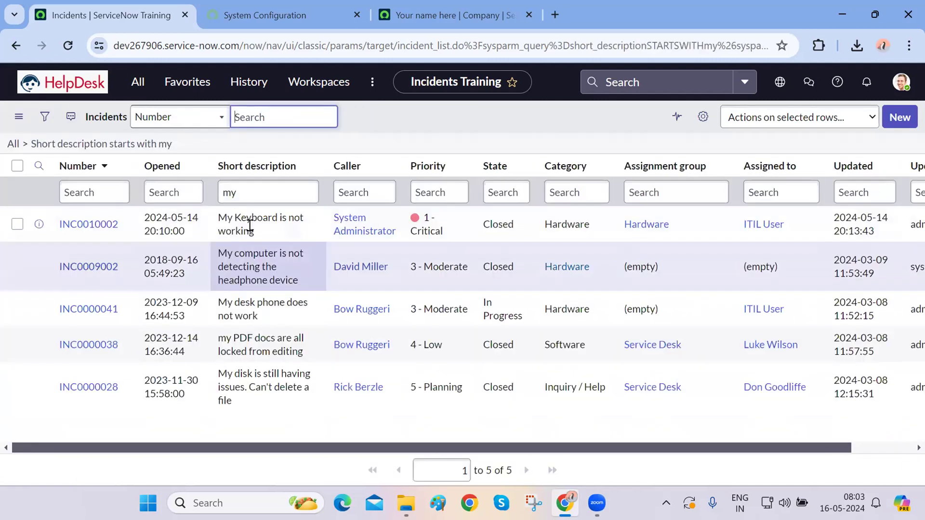
# Step: Change the filter condition to Short description ends with "file" and run it
pyautogui.click(44, 118)
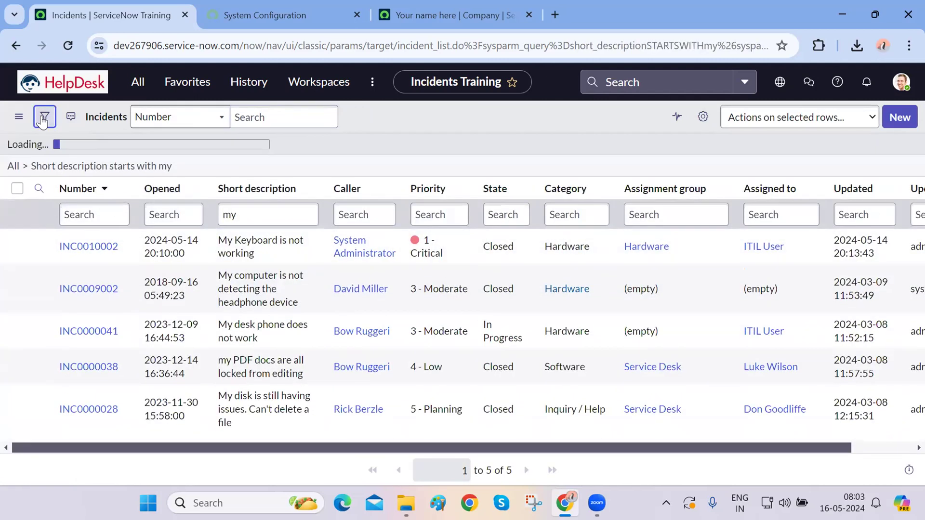
pyautogui.click(221, 188)
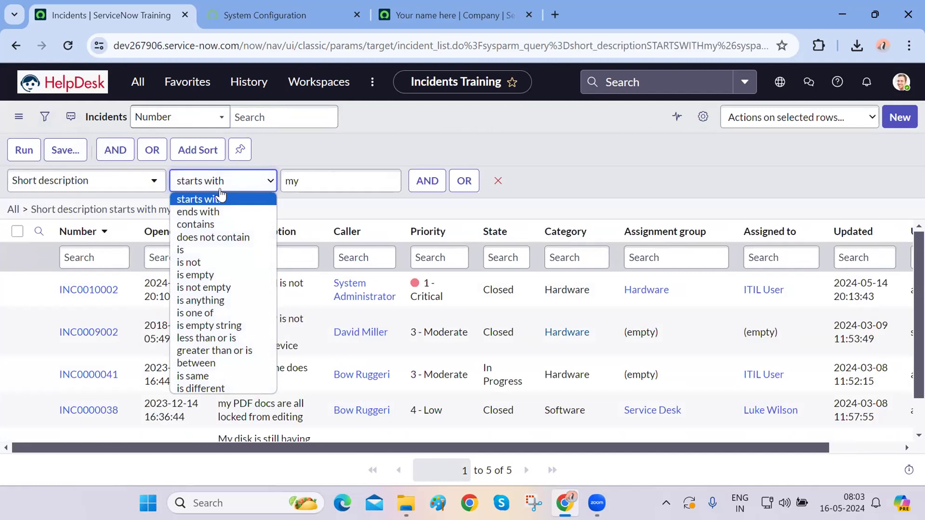
pyautogui.click(204, 212)
pyautogui.doubleClick(292, 185)
pyautogui.write('ft')
pyautogui.click(24, 150)
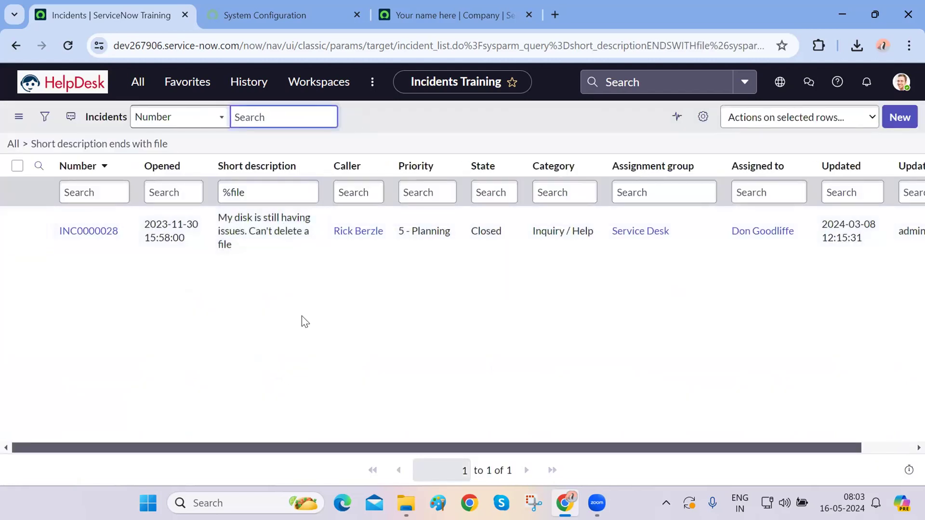
# Step: Examine the end of the listed short description and the column search text generated for the ends-with filter
pyautogui.moveTo(256, 253)
pyautogui.mouseDown()
pyautogui.moveTo(215, 232)
pyautogui.moveTo(53, 219)
pyautogui.moveTo(164, 200)
pyautogui.moveTo(248, 231)
pyautogui.moveTo(255, 265)
pyautogui.mouseUp()
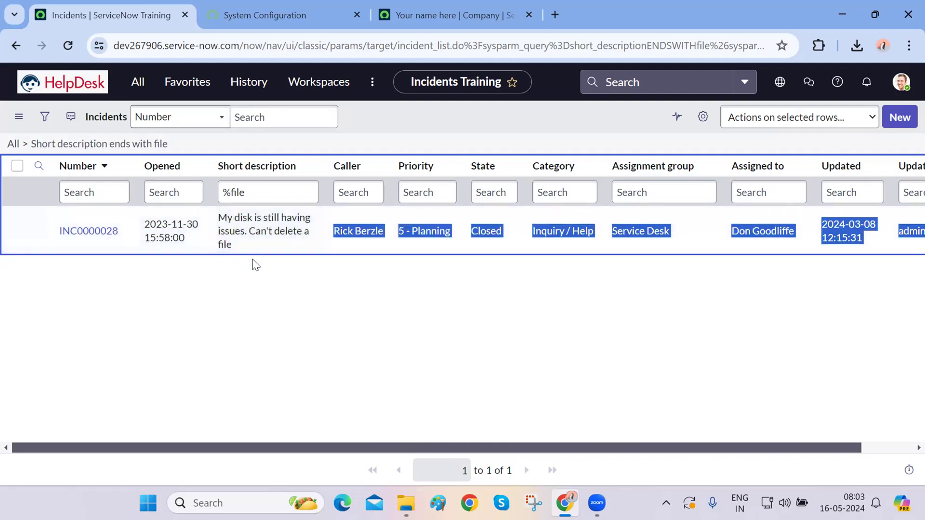
pyautogui.click(250, 323)
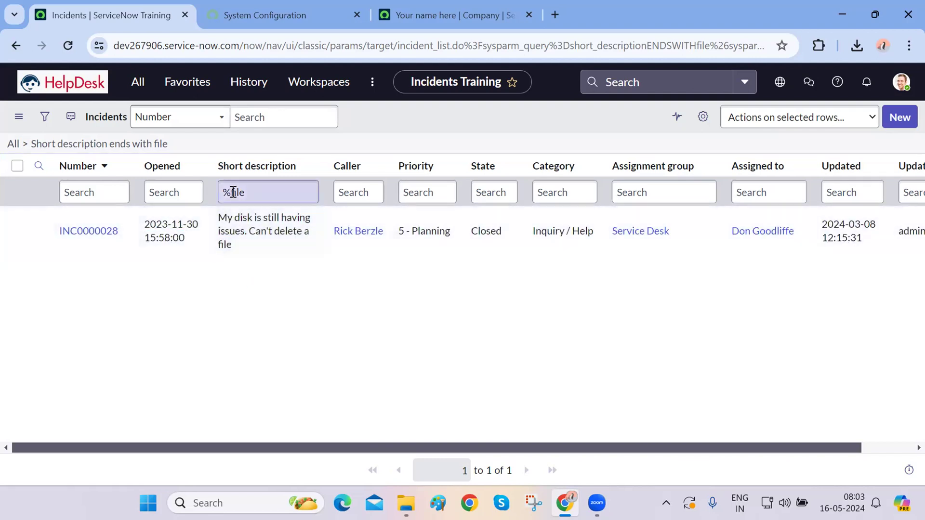
pyautogui.doubleClick(230, 192)
pyautogui.moveTo(262, 192); pyautogui.dragTo(217, 200)
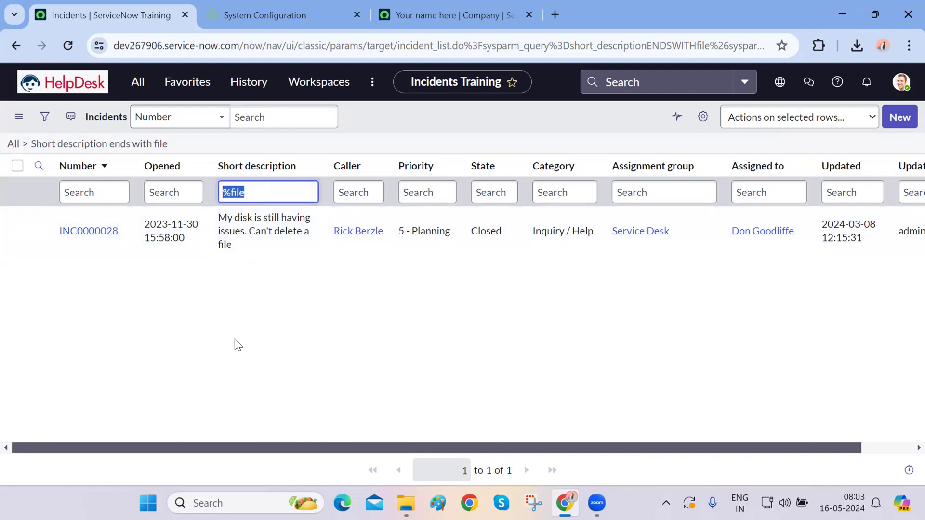
pyautogui.click(235, 357)
# Step: Clear the list filter and search the Short description column for "%file"
pyautogui.click(13, 145)
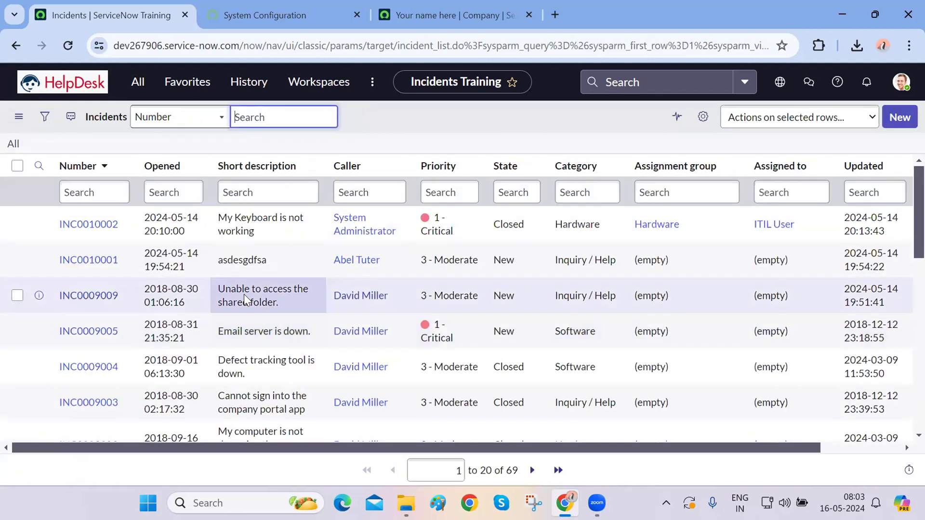
pyautogui.click(256, 186)
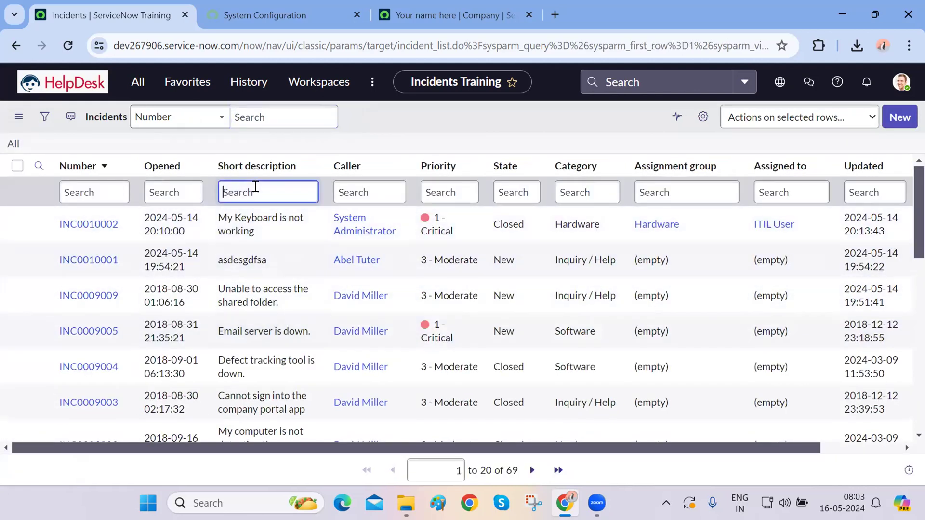
pyautogui.write('%file')
pyautogui.press('Return')
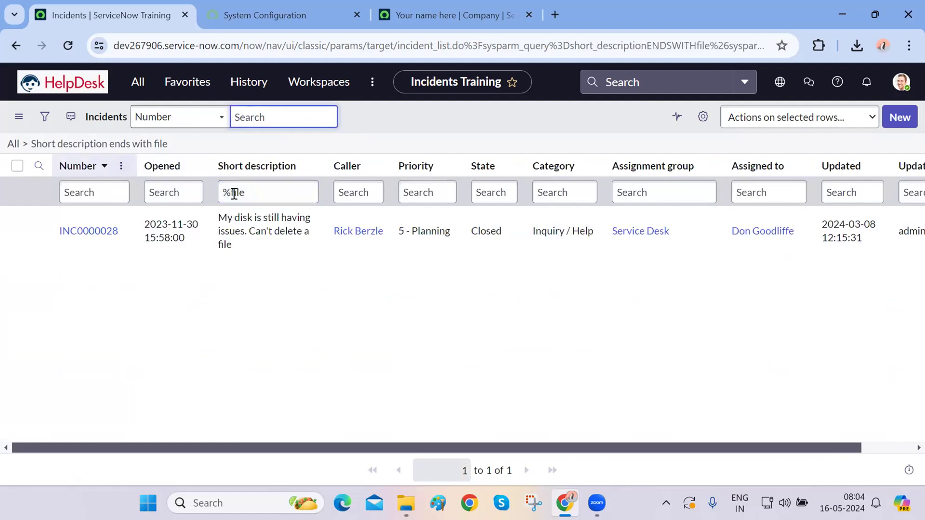
# Step: Replace the word after the percent sign in the Short description column search to get "%my" and run it
pyautogui.doubleClick(240, 193)
pyautogui.write('m')
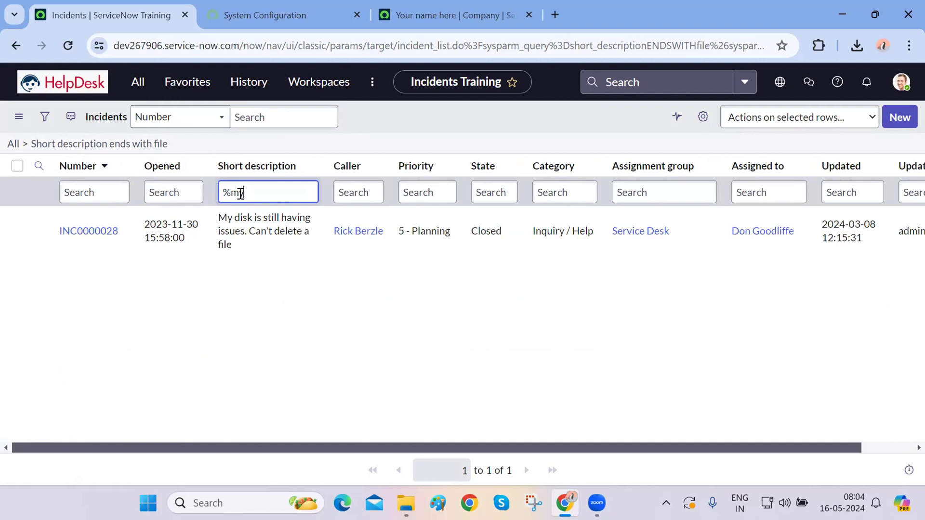
pyautogui.write('y')
pyautogui.press('Return')
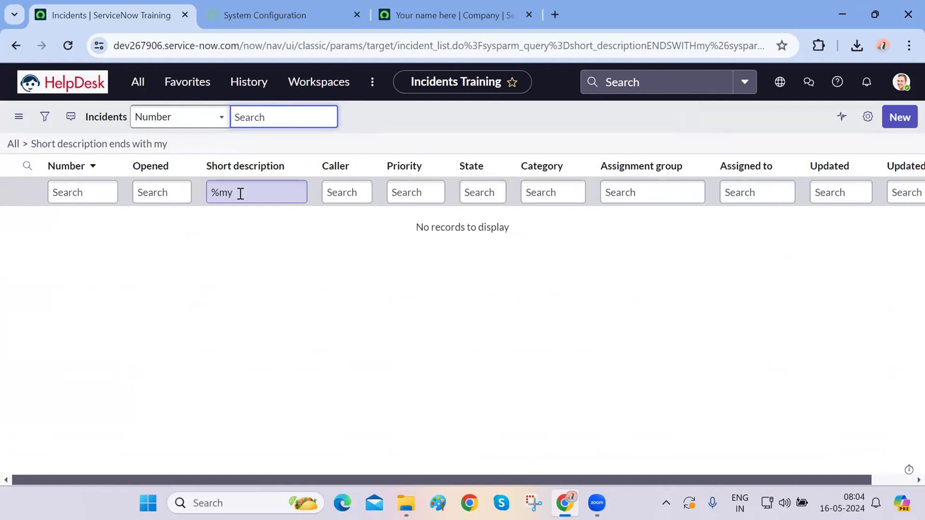
# Step: Clear the list filter and start a new filter condition on the Short description field
pyautogui.click(22, 143)
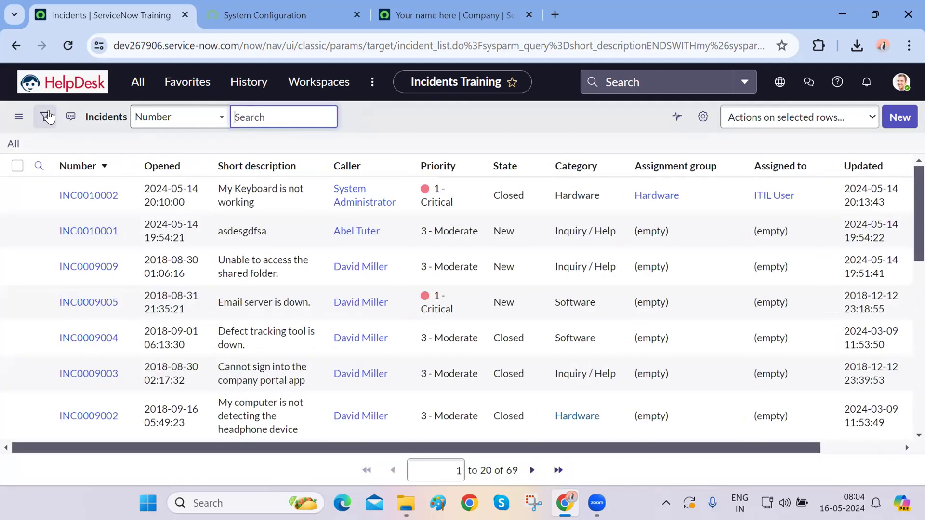
pyautogui.click(45, 116)
pyautogui.click(120, 181)
pyautogui.write('short')
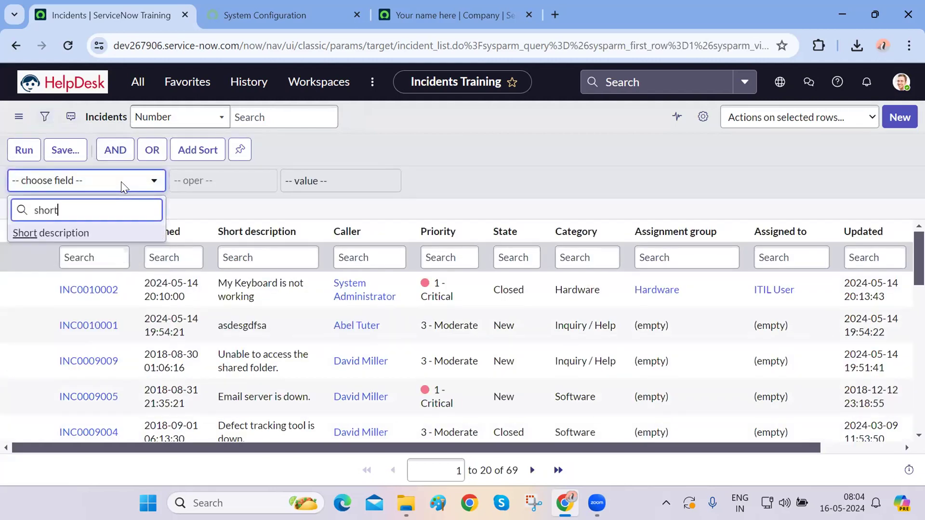
pyautogui.click(87, 235)
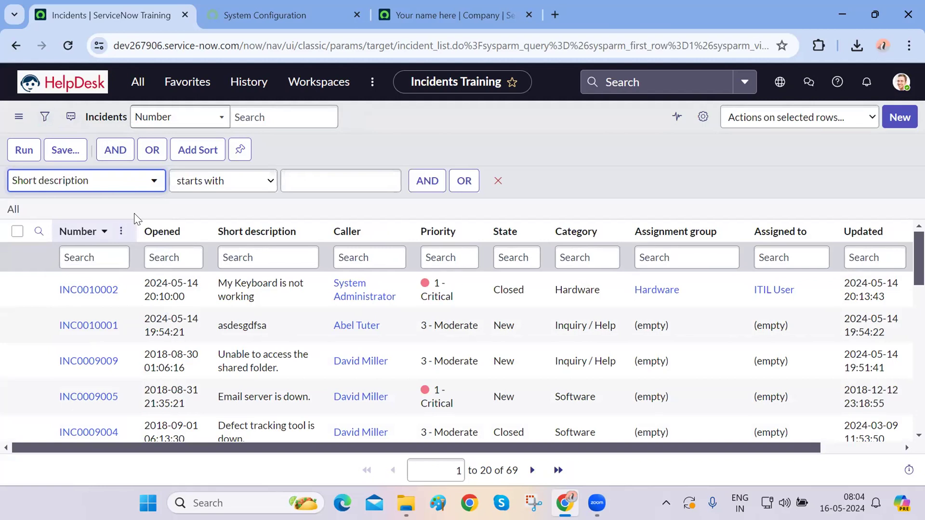
# Step: Set the Short description condition to does not contain "my" and run the filter
pyautogui.click(227, 182)
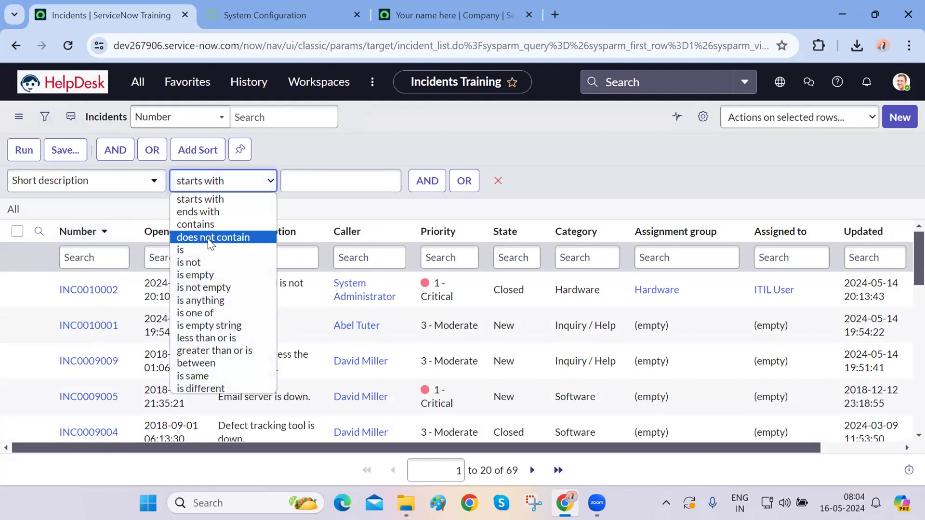
pyautogui.click(583, 175)
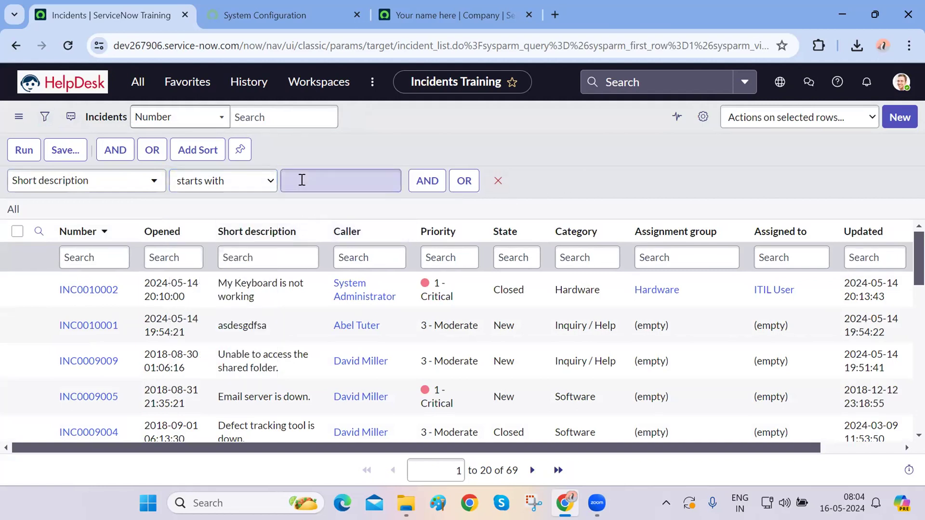
pyautogui.click(223, 181)
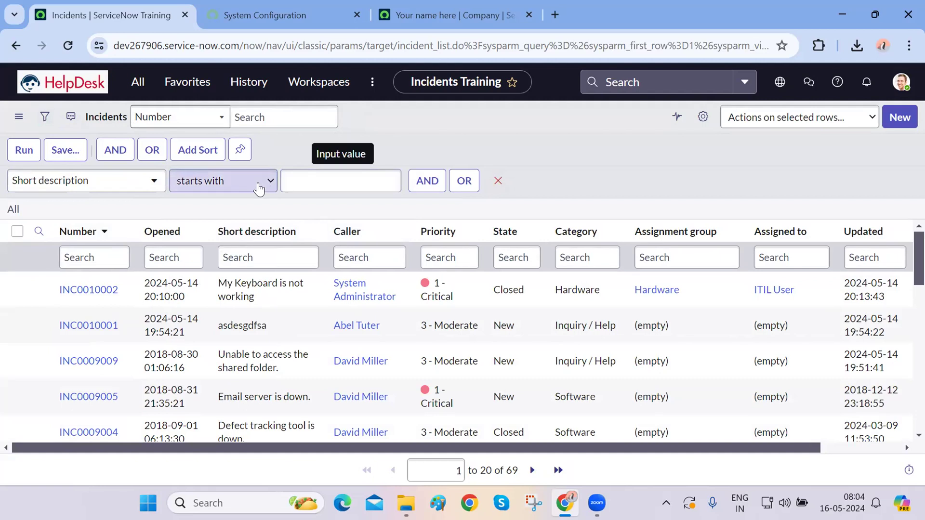
pyautogui.click(210, 236)
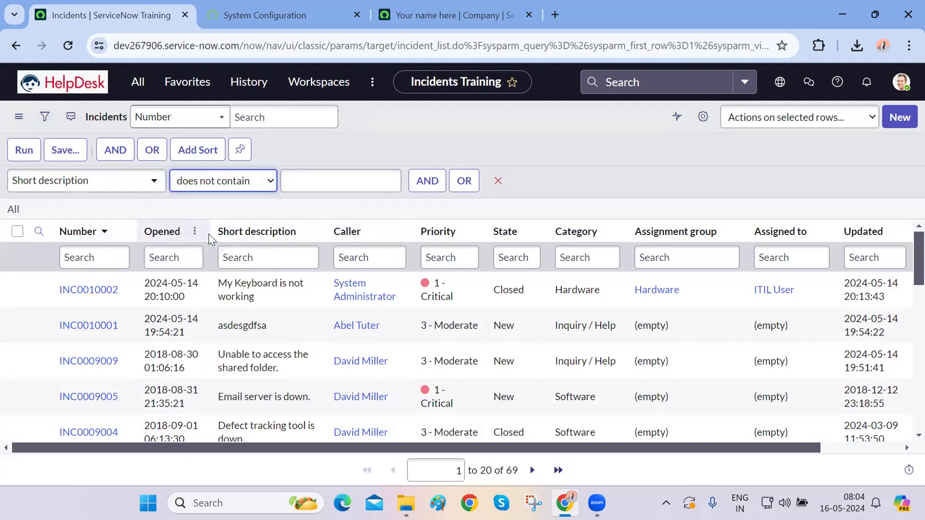
pyautogui.click(327, 182)
pyautogui.write('my')
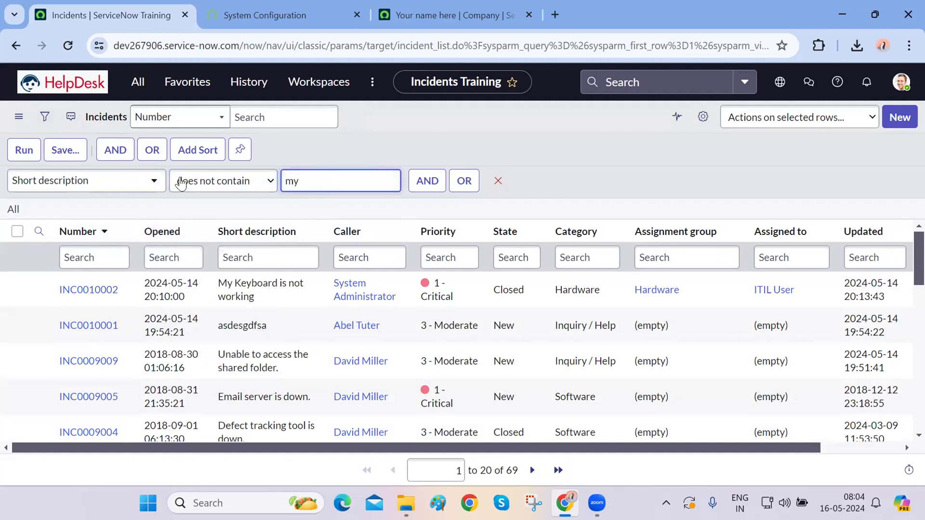
pyautogui.click(24, 152)
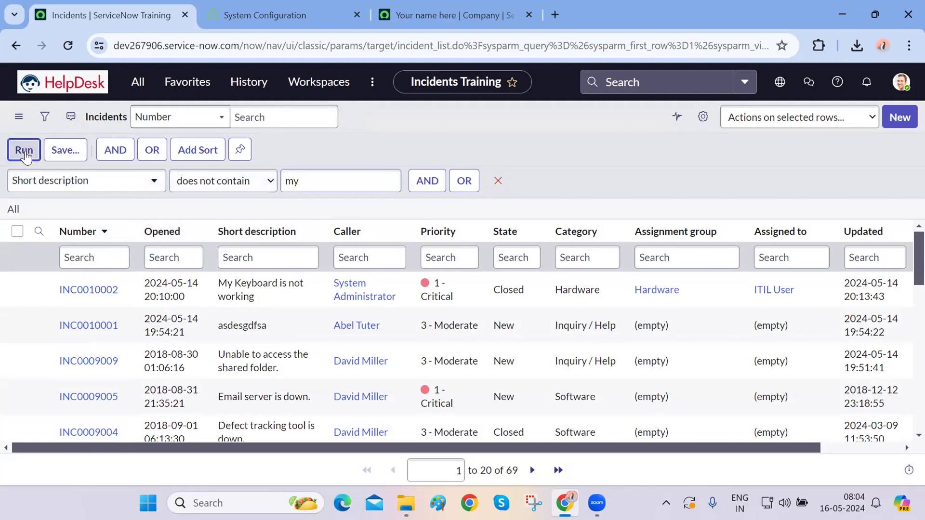
# Step: Examine the filtered incidents and the wildcard syntax generated in the Short description column search for the does-not-contain condition
pyautogui.scroll(-10, 250, 323)
pyautogui.scroll(10, 262, 322)
pyautogui.click(254, 191)
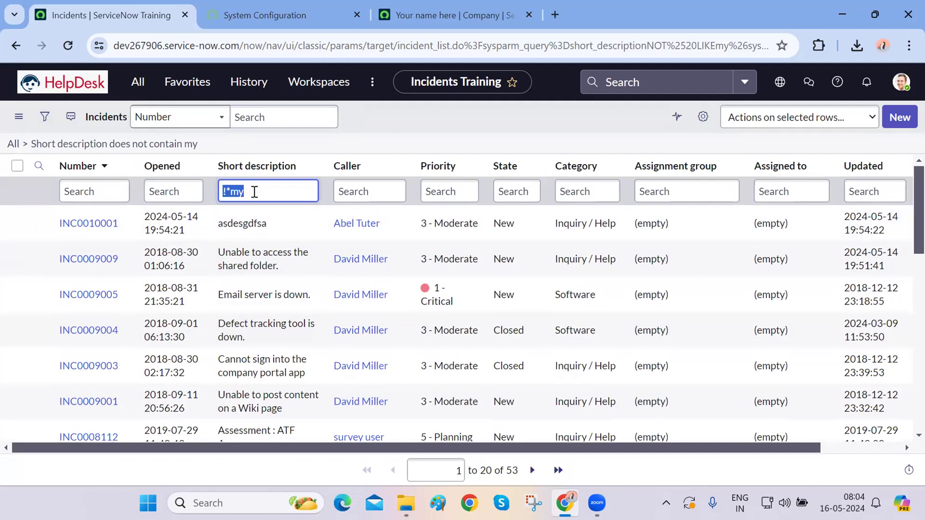
pyautogui.click(264, 198)
pyautogui.moveTo(226, 194); pyautogui.dragTo(259, 191)
pyautogui.click(258, 191)
pyautogui.tripleClick(258, 191)
pyautogui.click(258, 192)
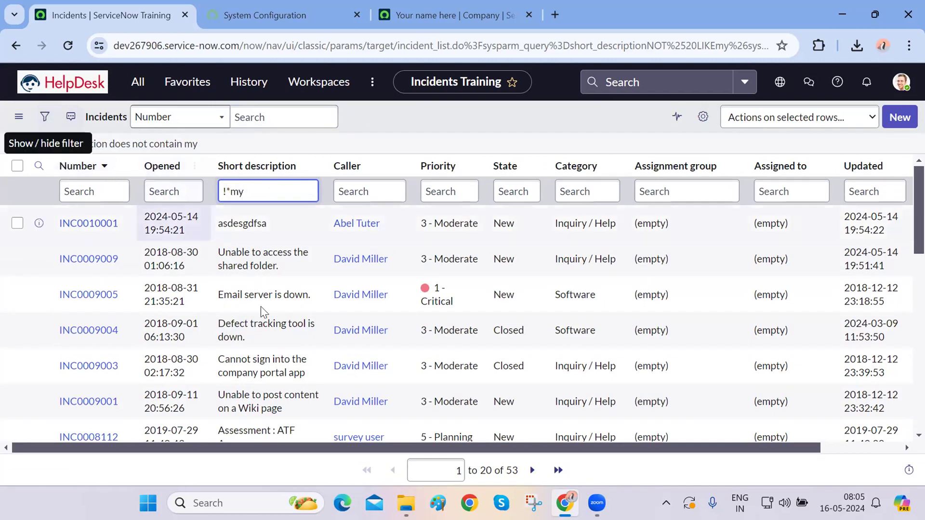
pyautogui.scroll(-10, 261, 306)
pyautogui.scroll(-3, 261, 307)
pyautogui.scroll(12, 261, 307)
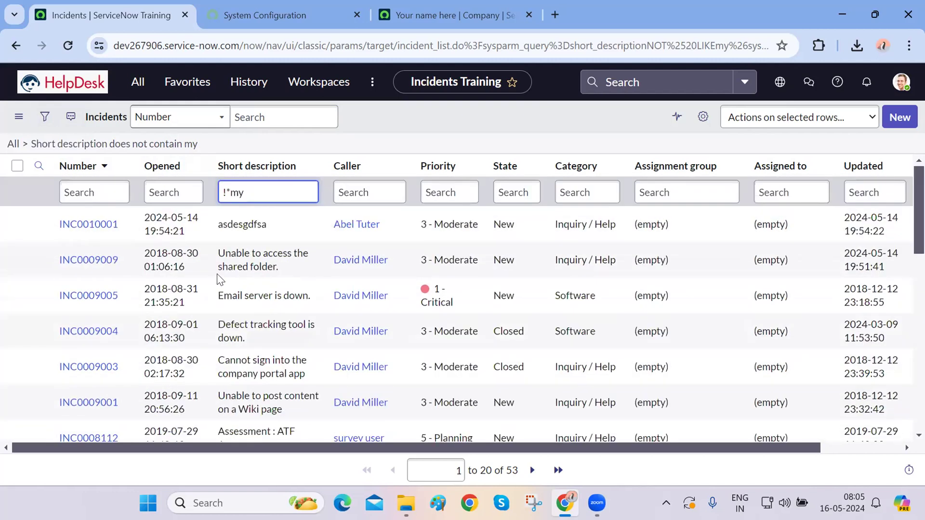
# Step: Change the Short description condition's operator to is, keeping the value "my", and run the filter
pyautogui.click(42, 118)
pyautogui.click(242, 188)
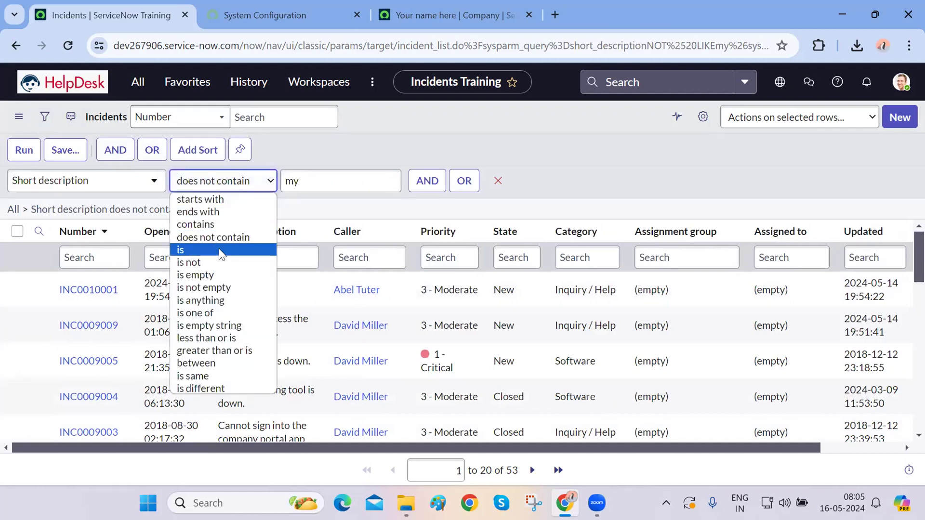
pyautogui.click(254, 246)
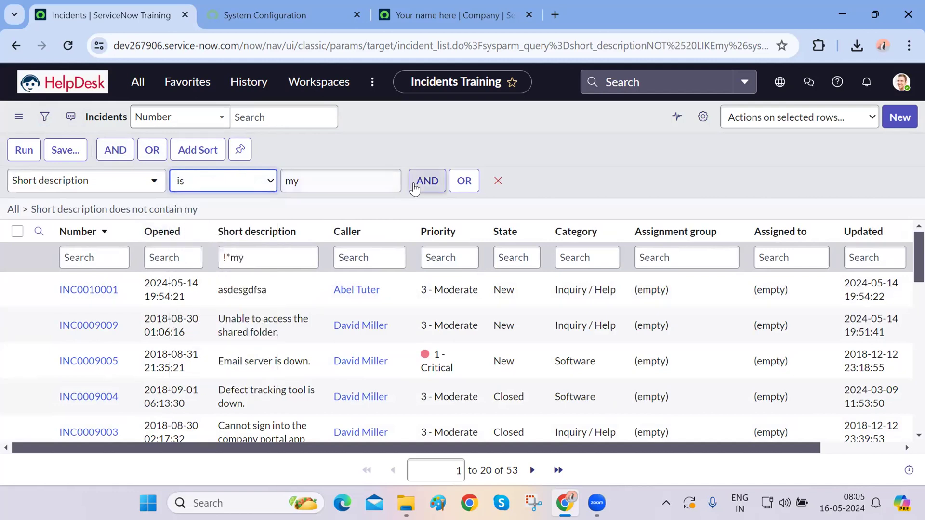
pyautogui.click(24, 150)
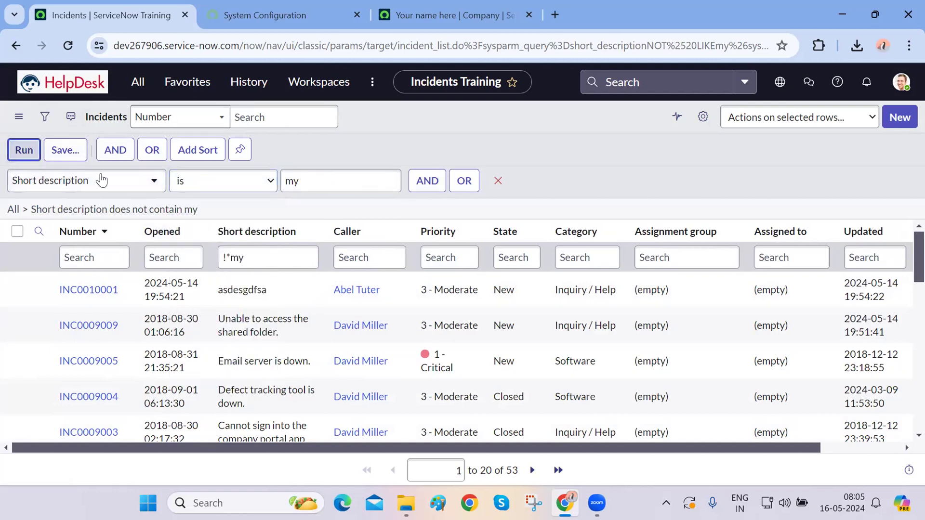
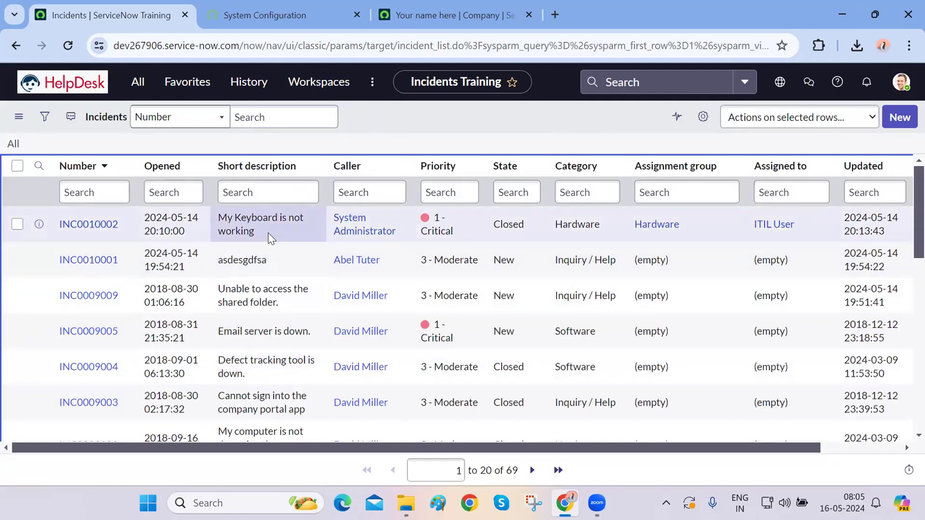
# Step: Copy the first incident's short description and search the Short description column for "My Keyboard is not working"
pyautogui.moveTo(256, 232); pyautogui.dragTo(221, 219)
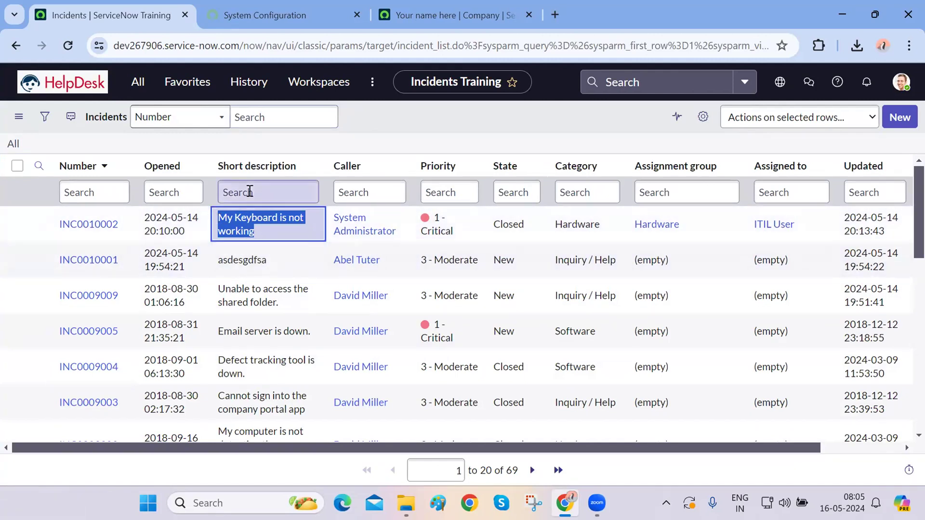
pyautogui.click(248, 192)
pyautogui.write('My Keyboard is not working')
pyautogui.press('Return')
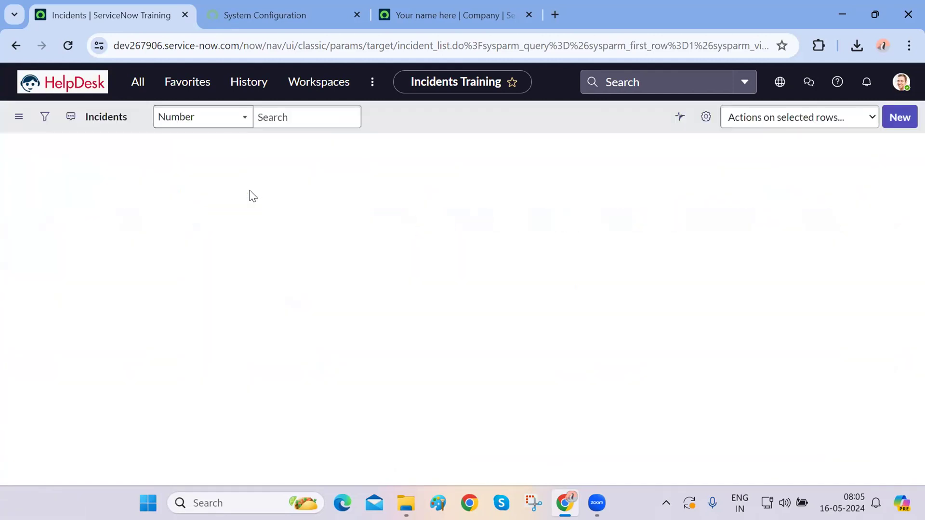
# Step: Filter the Short description column for an exact match using "=My Keyboard is not working"
pyautogui.click(221, 190)
pyautogui.write('=My Keyboard is not')
pyautogui.press('Return')
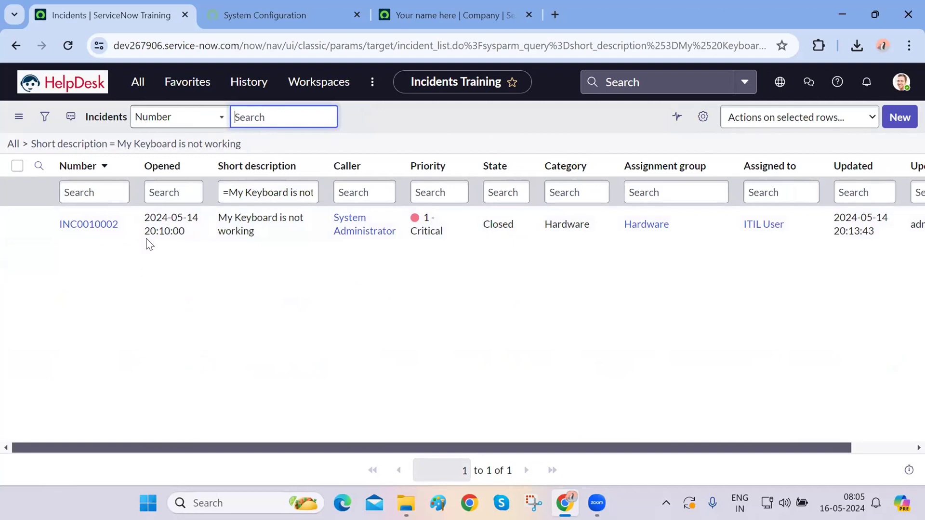
# Step: Copy the listed incident's number, clear the filter, and search the Number column for INC0010003
pyautogui.click(76, 217)
pyautogui.doubleClick(76, 217)
pyautogui.hotkey('ctrl', 'c')
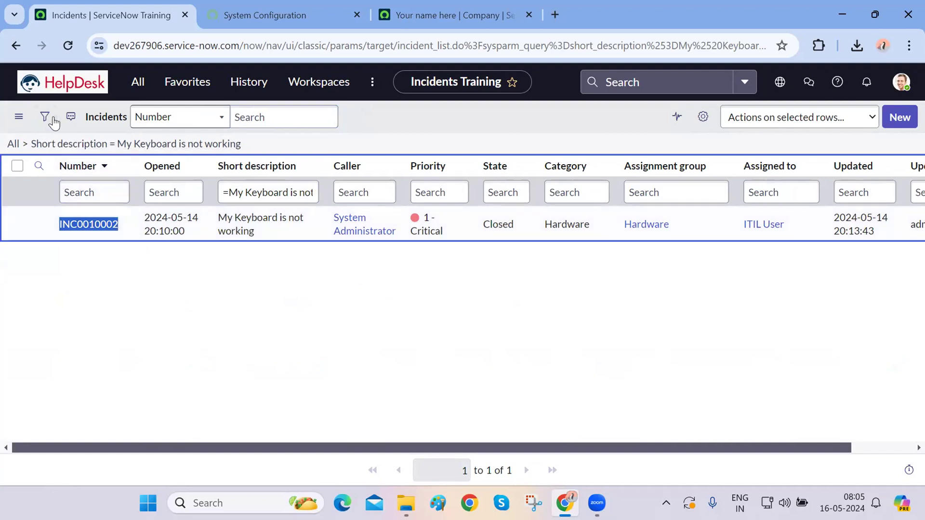
pyautogui.click(14, 146)
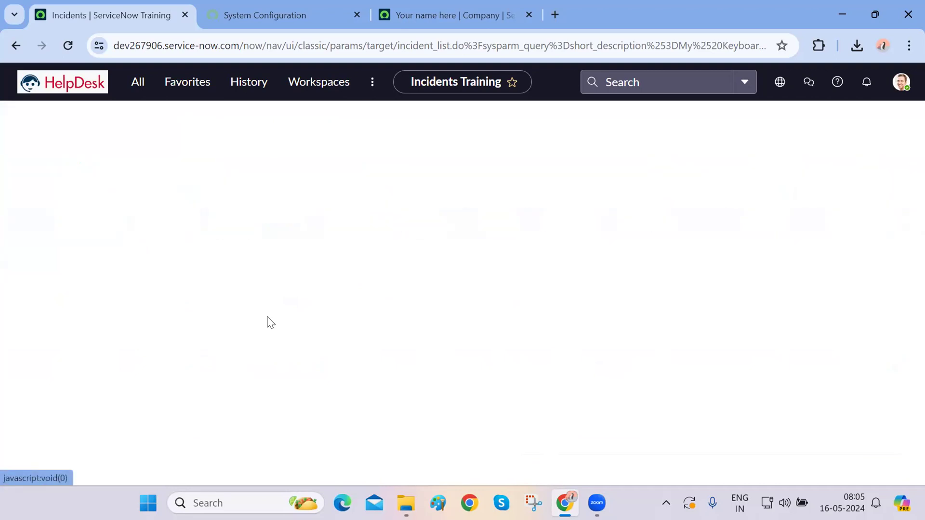
pyautogui.click(94, 192)
pyautogui.hotkey('ctrl', 'v')
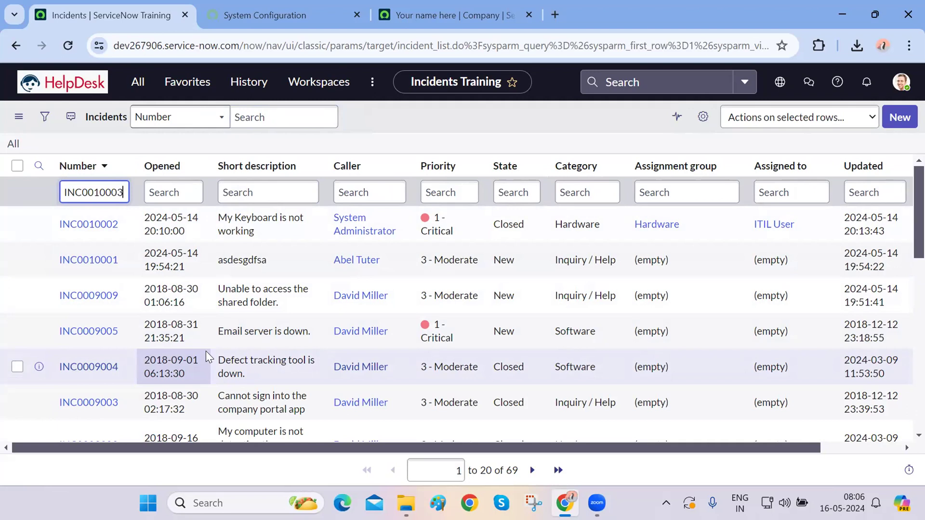
pyautogui.press('Return')
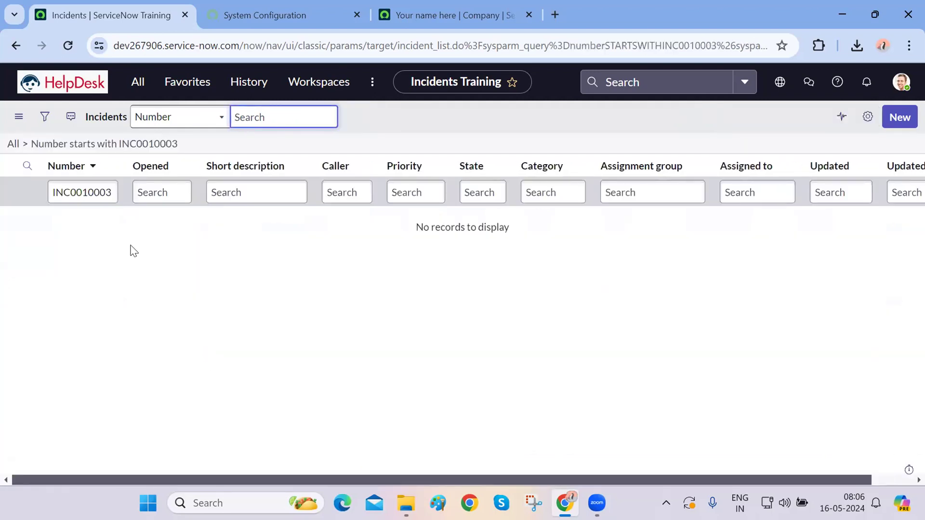
# Step: Clear the filter and search the Number column for INC0090003
pyautogui.click(109, 188)
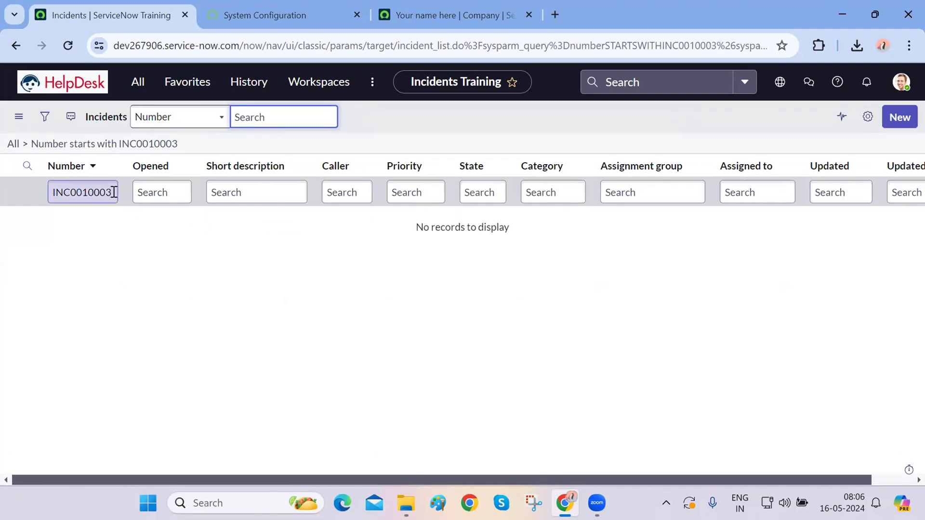
pyautogui.click(13, 144)
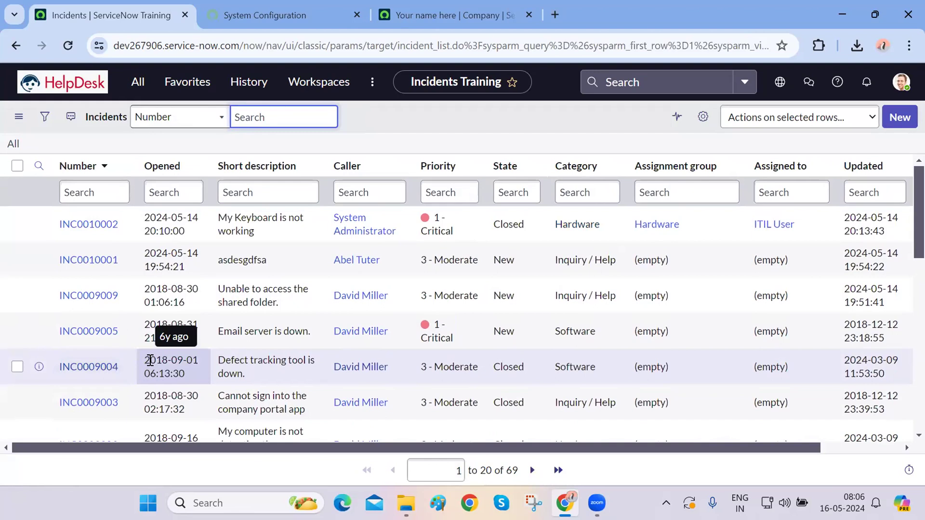
pyautogui.click(105, 194)
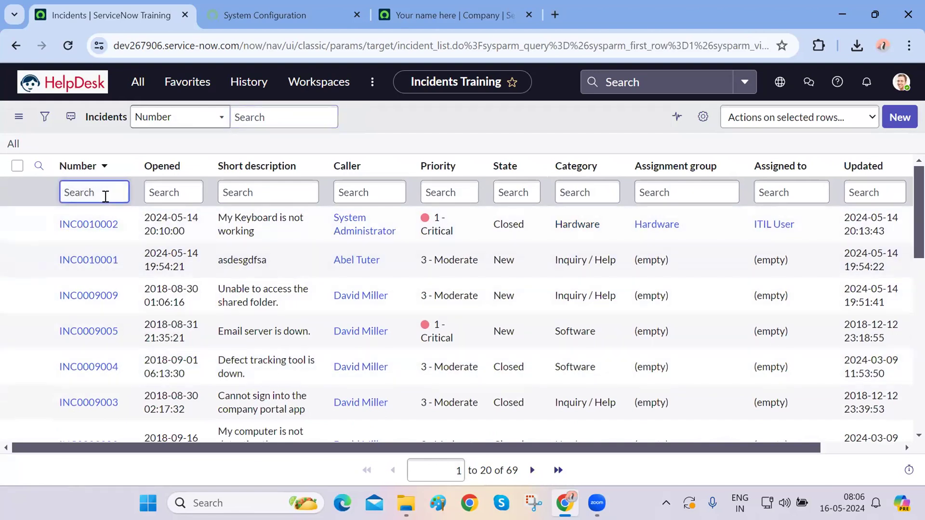
pyautogui.hotkey('ctrl', 'v')
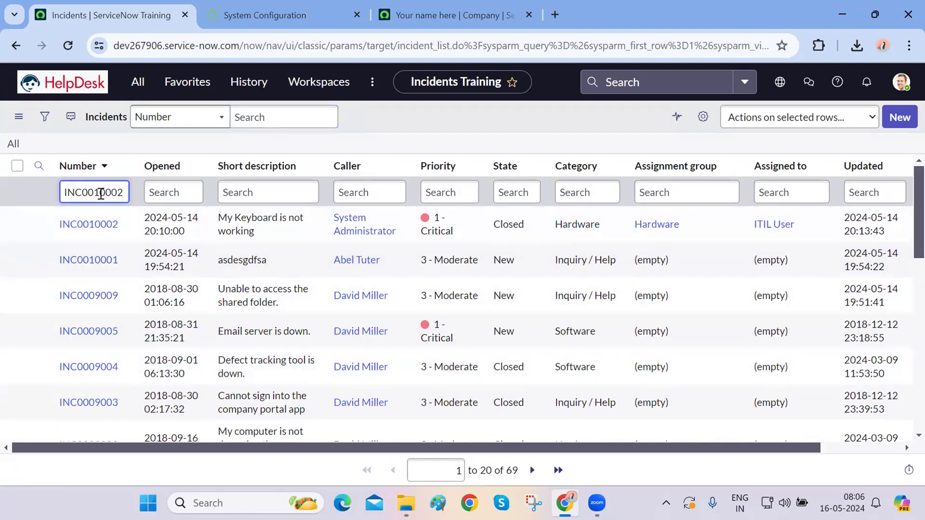
pyautogui.write('9')
pyautogui.doubleClick(104, 193)
pyautogui.press('Return')
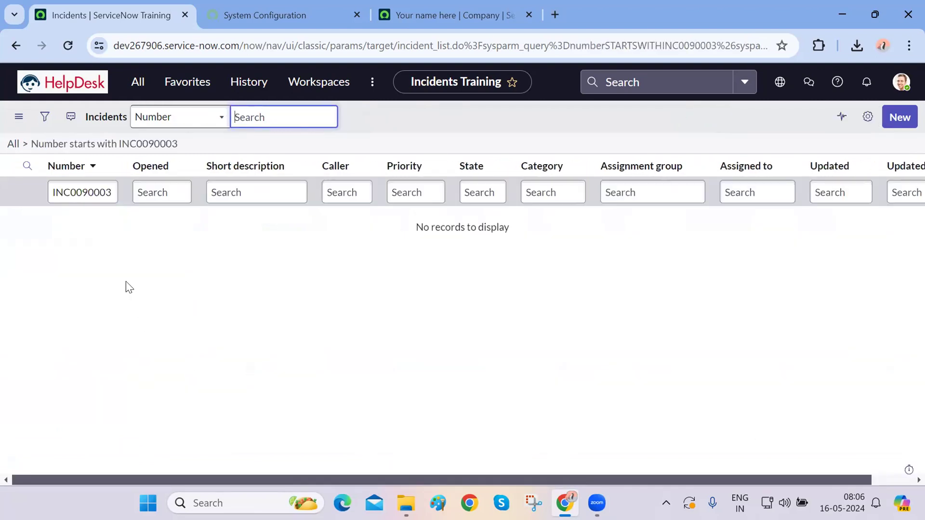
# Step: Clear the filter, copy the number INC0009003 from the incident list, and search the Number column for it
pyautogui.click(13, 144)
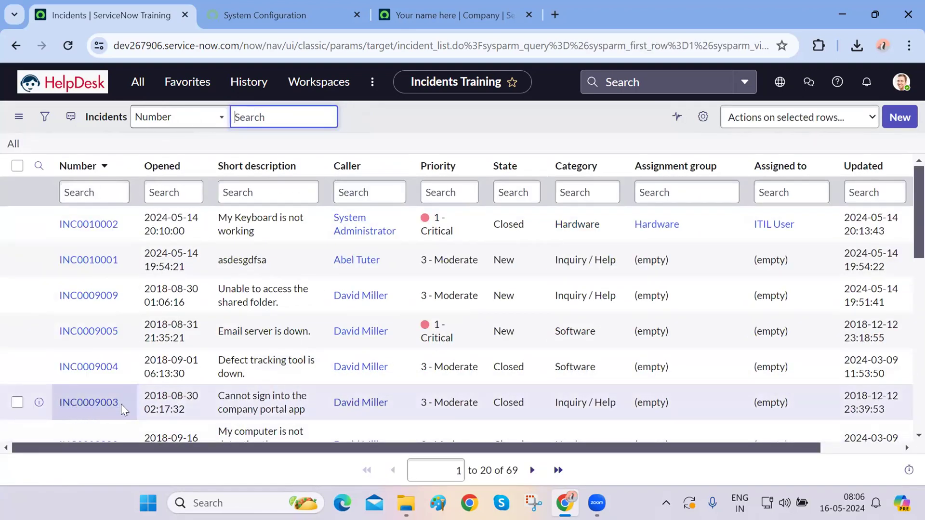
pyautogui.moveTo(123, 403); pyautogui.dragTo(60, 404)
pyautogui.hotkey('ctrl', 'c')
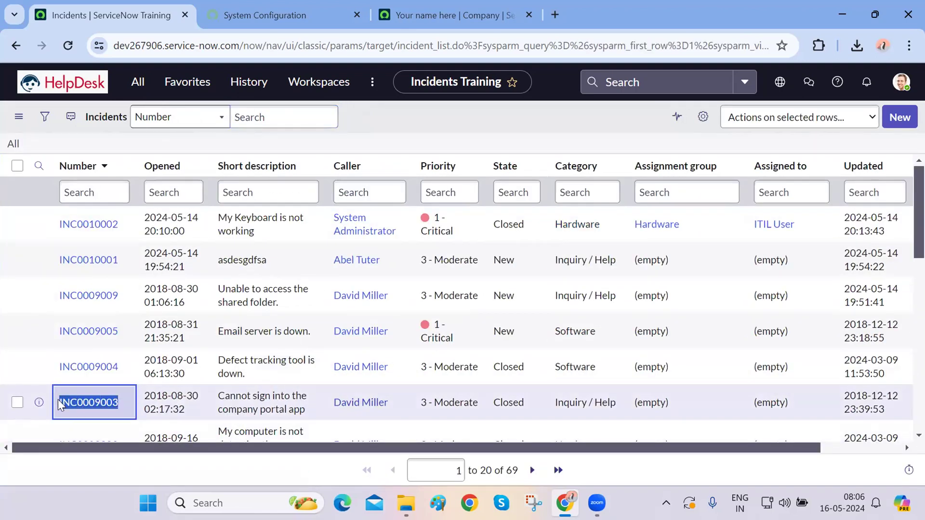
pyautogui.click(114, 187)
pyautogui.hotkey('ctrl', 'v')
pyautogui.press('Return')
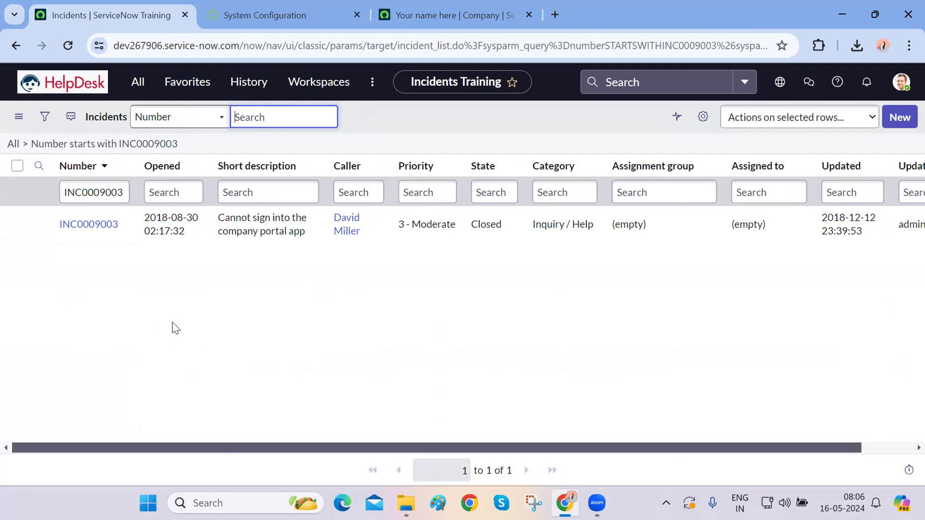
# Step: Turn the Number column search into a contains search using "*INC0009003"
pyautogui.click(63, 192)
pyautogui.write('*\\')
pyautogui.press('Return')
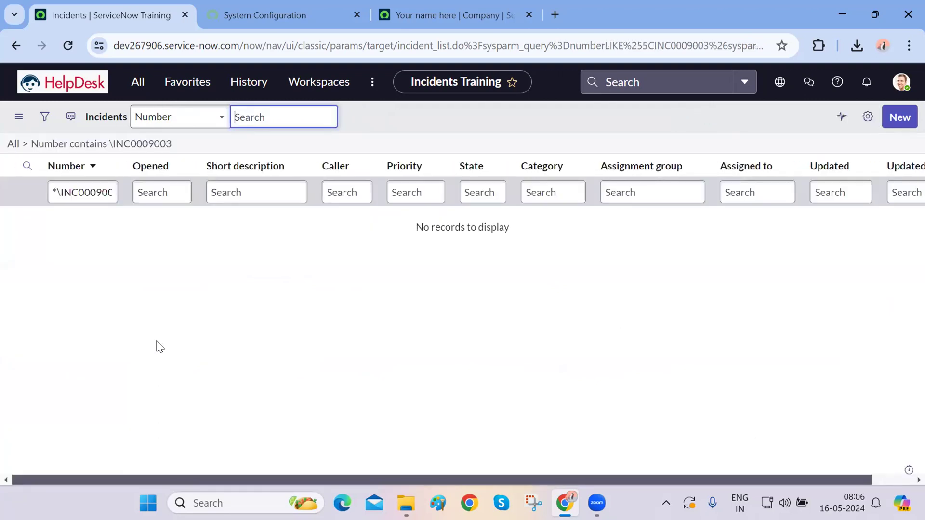
pyautogui.click(57, 192)
pyautogui.press('BackSpace')
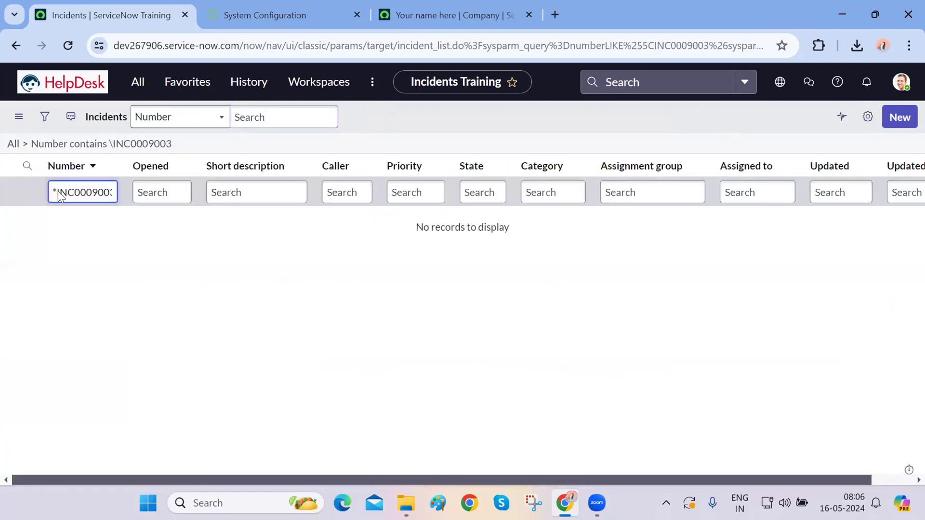
pyautogui.press('Return')
# Step: Shorten the Number column's contains search to "*9003" and run it
pyautogui.click(68, 192)
pyautogui.moveTo(68, 191); pyautogui.dragTo(104, 194)
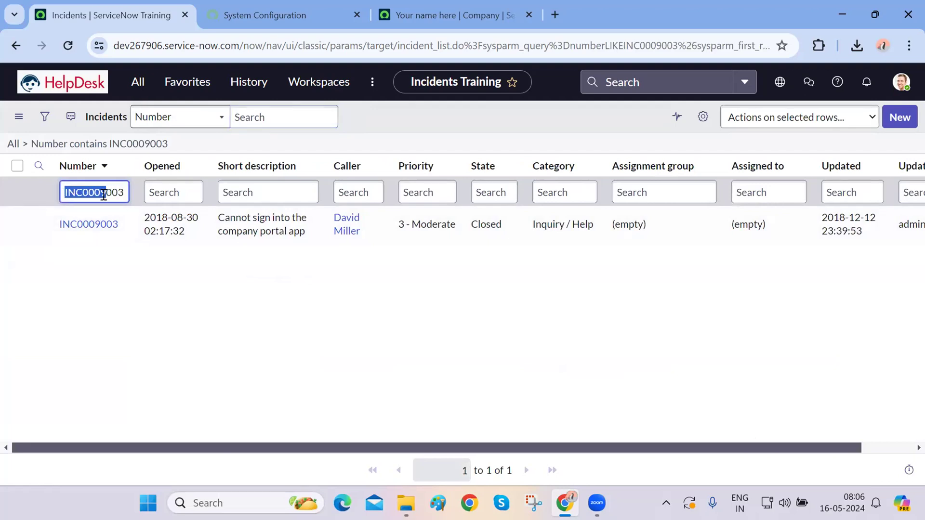
pyautogui.write('*')
pyautogui.press('Return')
pyautogui.click(112, 191)
pyautogui.click(135, 288)
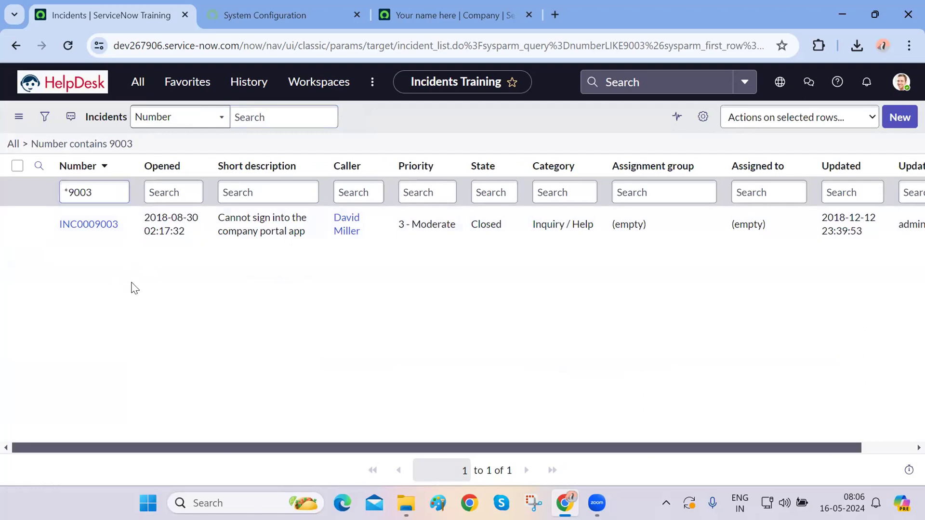
# Step: Change the filter condition to Assignment group is, with an empty value, and run the filter
pyautogui.click(44, 116)
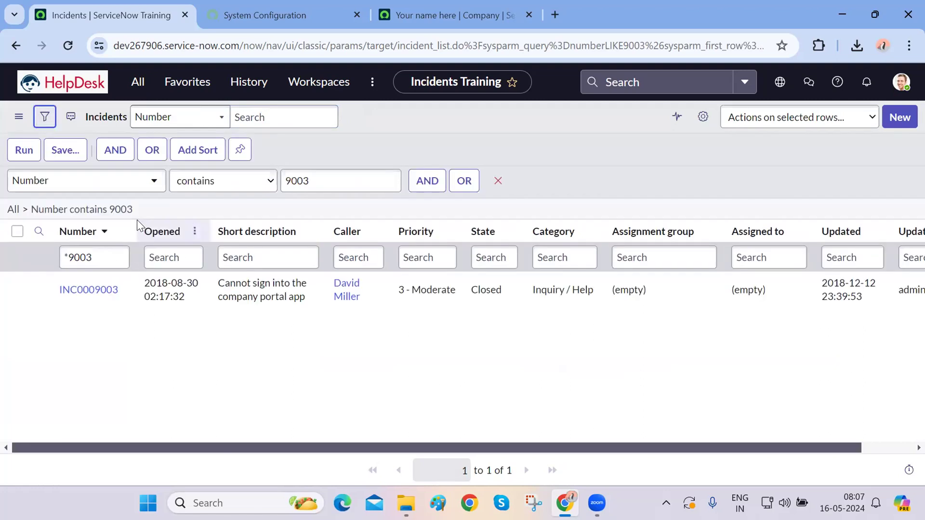
pyautogui.click(225, 183)
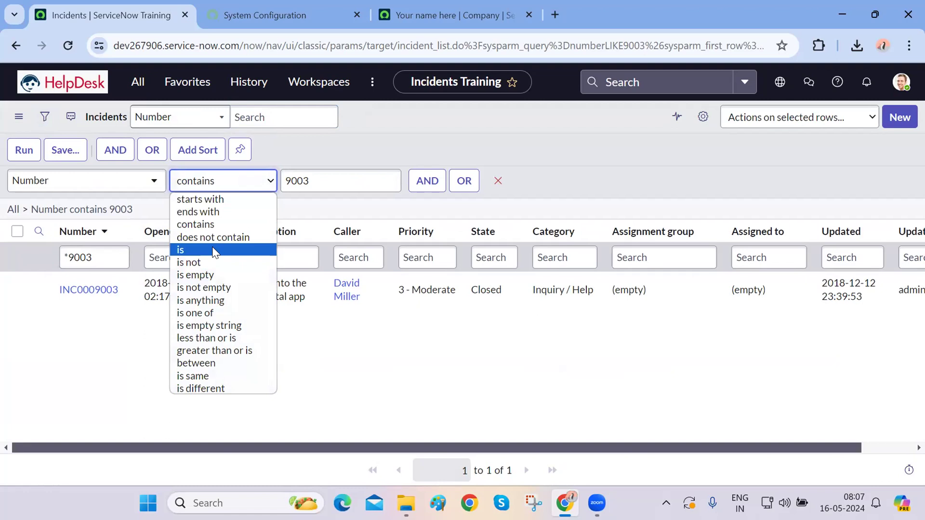
pyautogui.click(120, 183)
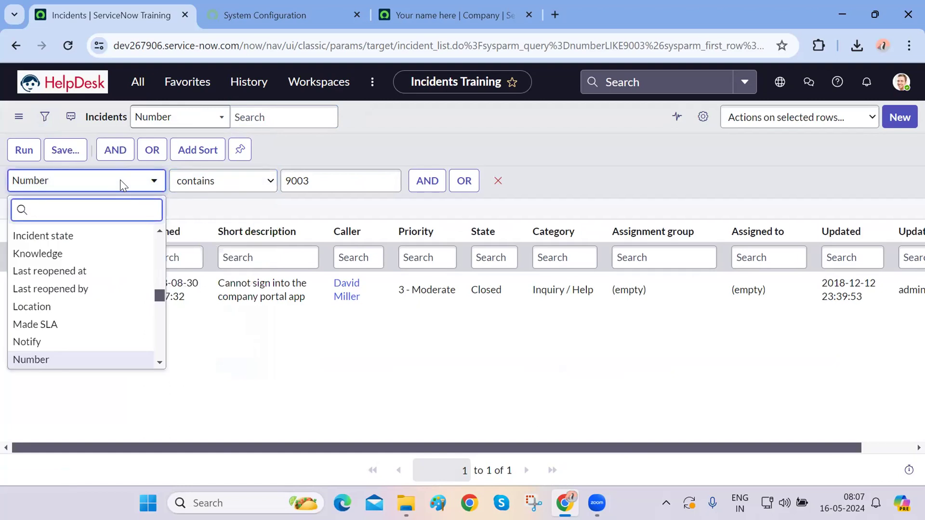
pyautogui.write('ass')
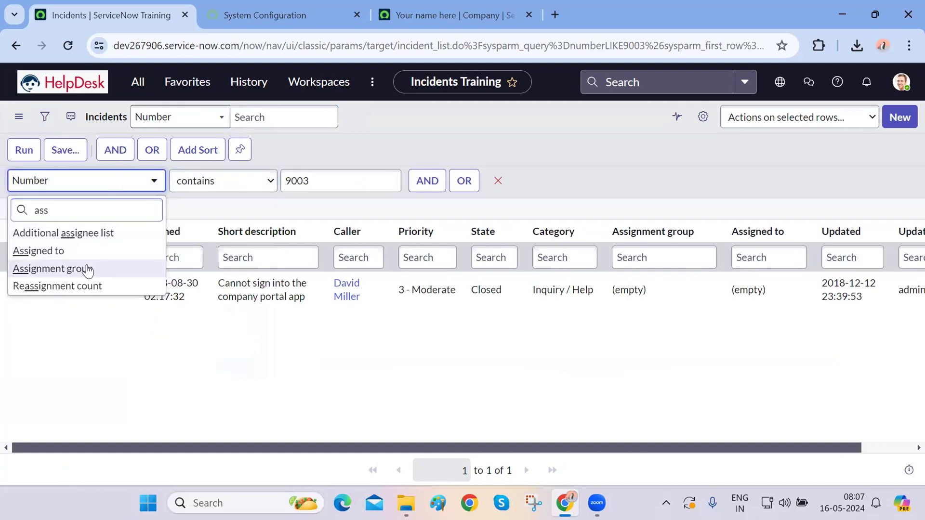
pyautogui.press('Return')
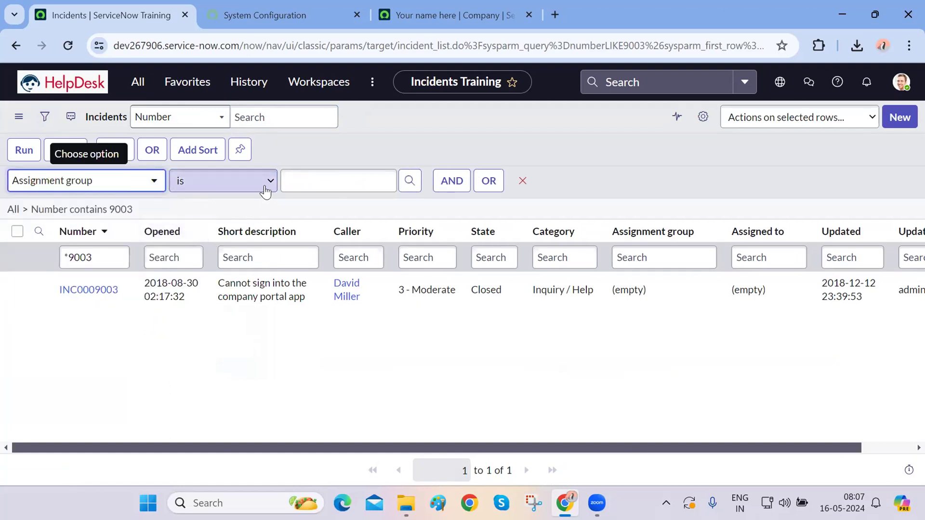
pyautogui.click(361, 181)
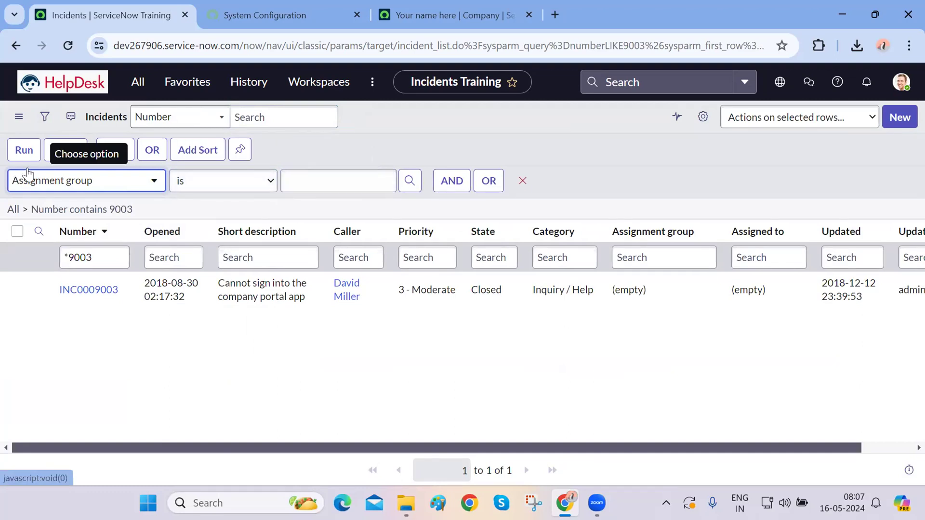
pyautogui.click(23, 150)
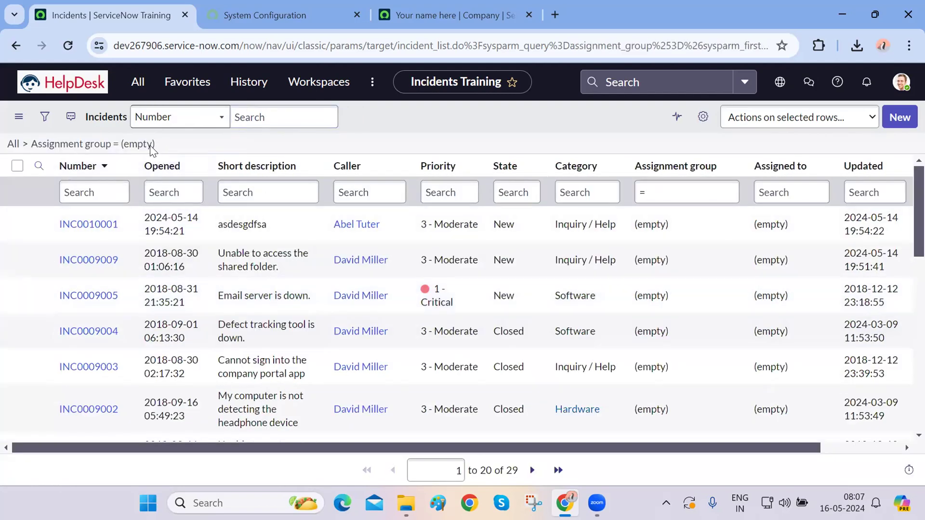
# Step: Examine the filter breadcrumb, the Assignment group column's search syntax and the listed incidents' assignment groups
pyautogui.moveTo(36, 144); pyautogui.dragTo(372, 187)
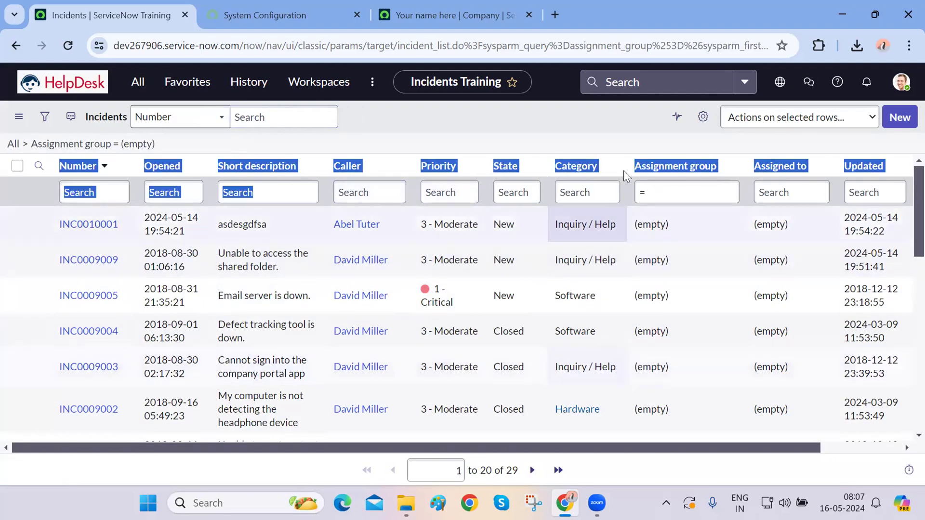
pyautogui.click(630, 135)
pyautogui.click(656, 191)
pyautogui.scroll(-10, 660, 253)
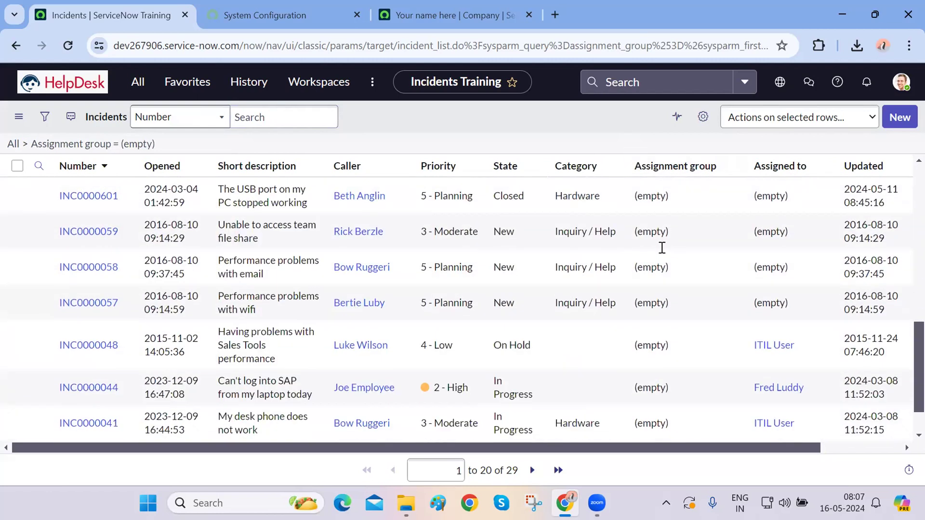
pyautogui.scroll(10, 661, 252)
pyautogui.scroll(-10, 661, 251)
pyautogui.scroll(10, 661, 250)
pyautogui.scroll(-10, 661, 249)
pyautogui.scroll(10, 662, 247)
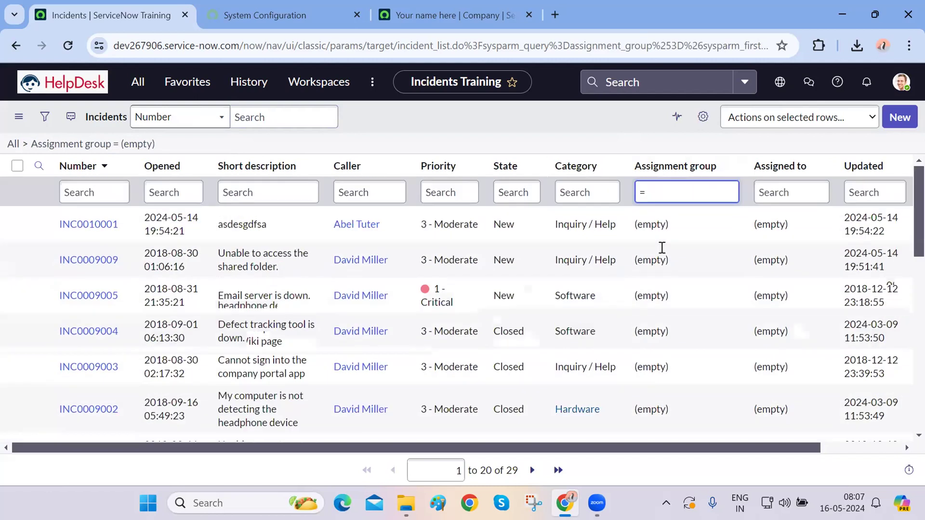
# Step: Clear the previous filter, set a new condition to Created on Yesterday, and run the filter
pyautogui.click(13, 145)
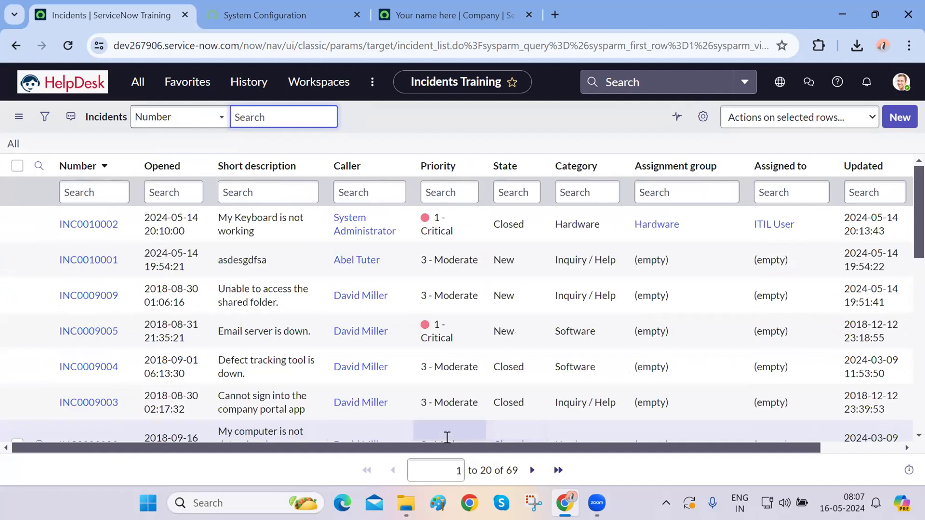
pyautogui.click(44, 118)
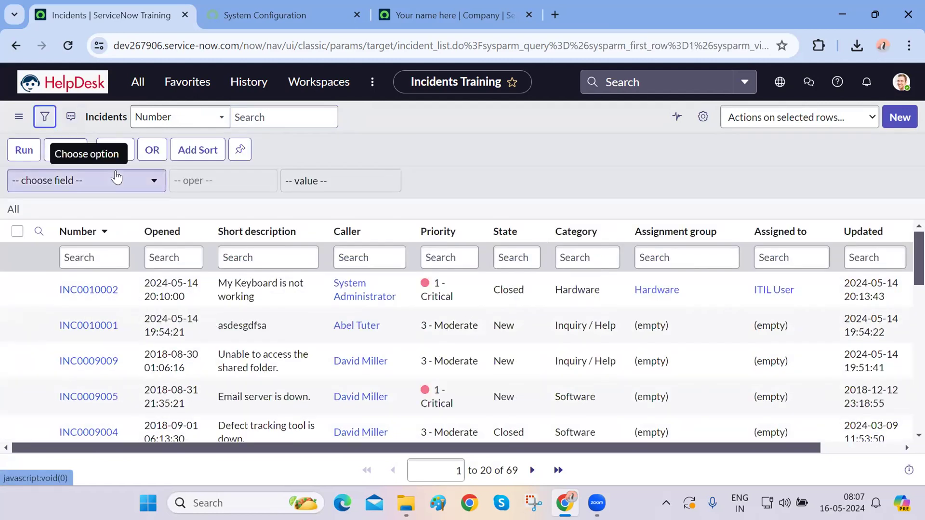
pyautogui.click(130, 184)
pyautogui.write('creat')
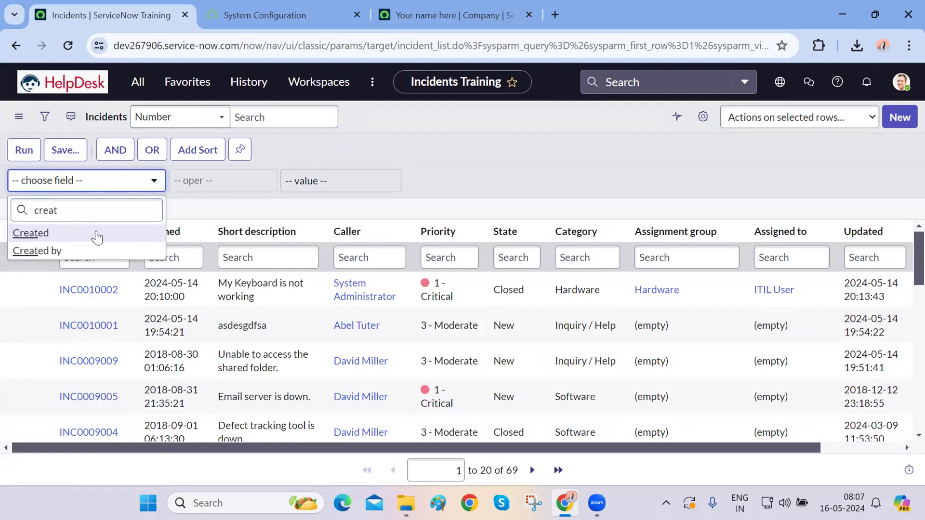
pyautogui.click(96, 235)
pyautogui.click(325, 182)
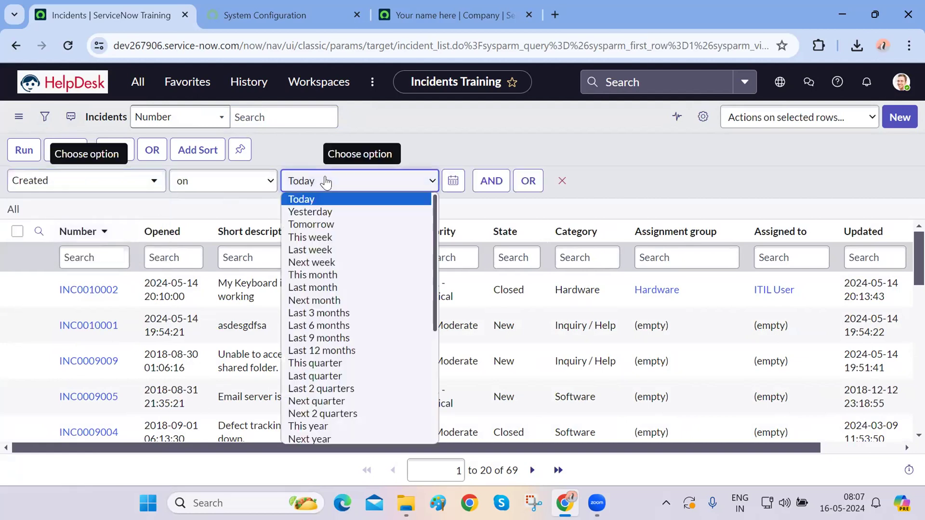
pyautogui.click(316, 211)
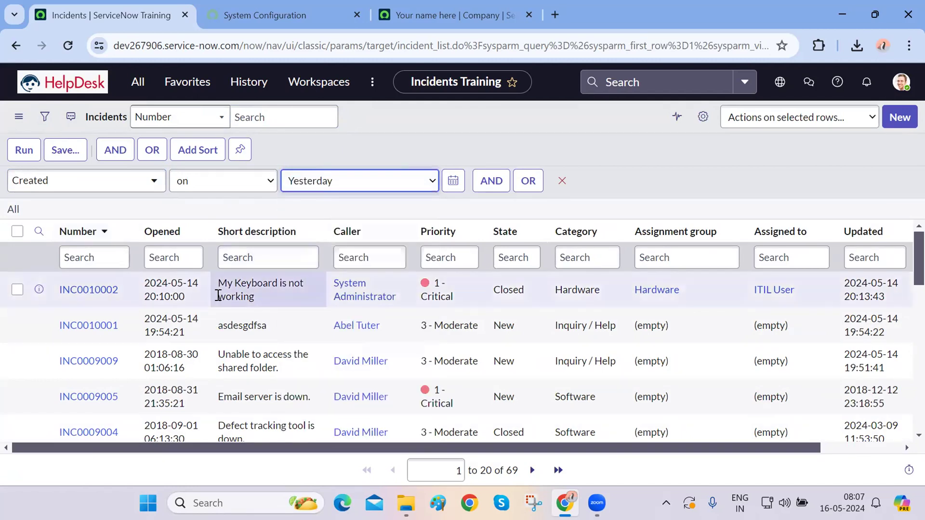
pyautogui.click(24, 153)
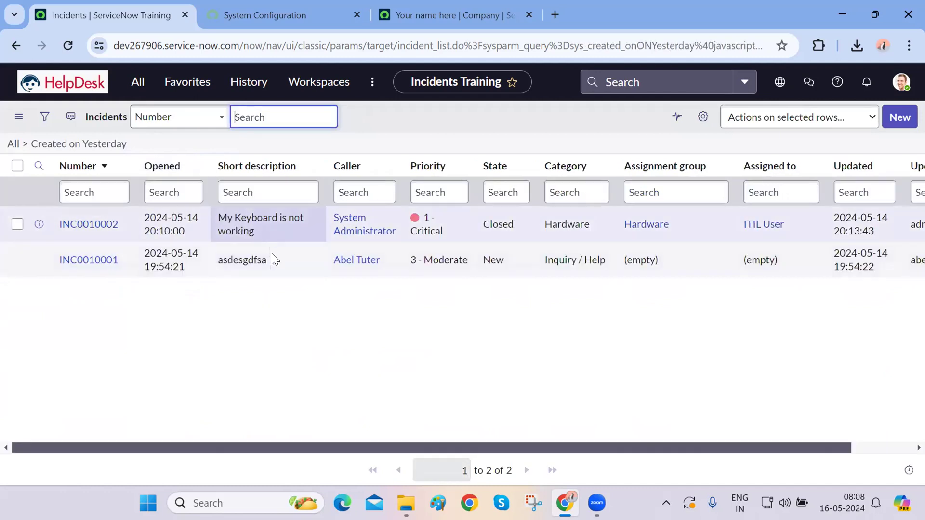
# Step: Clear the Created on Yesterday filter to list all incidents
pyautogui.tripleClick(269, 260)
pyautogui.click(269, 338)
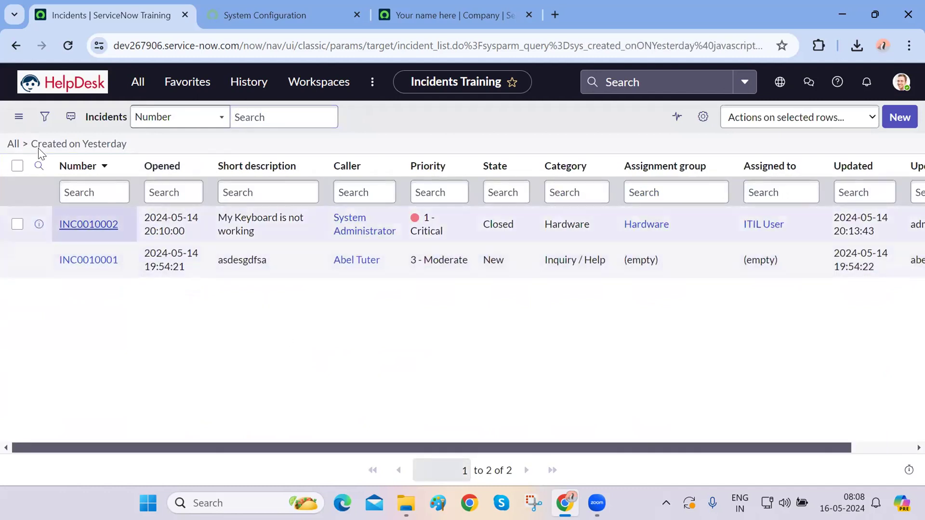
pyautogui.click(13, 144)
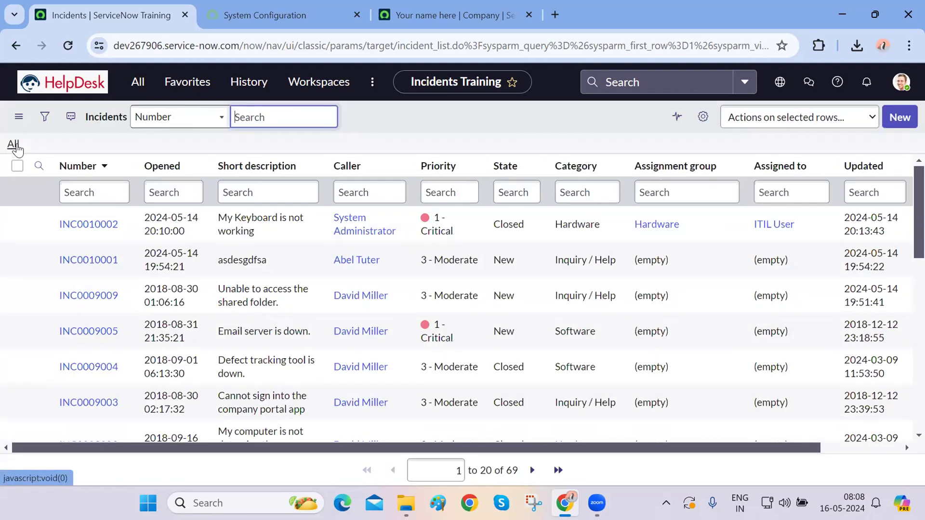
# Step: Build a new filter condition Created on Last month for the incident list and run it
pyautogui.click(45, 118)
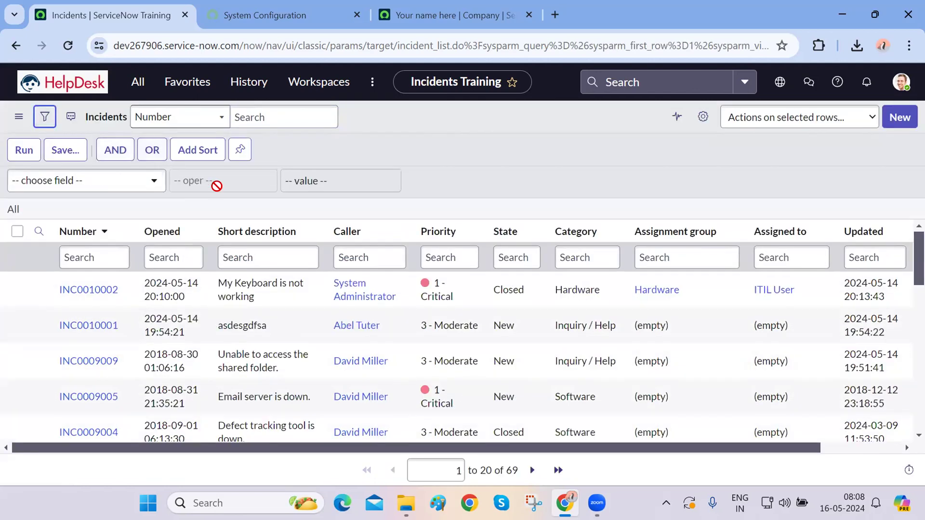
pyautogui.click(137, 181)
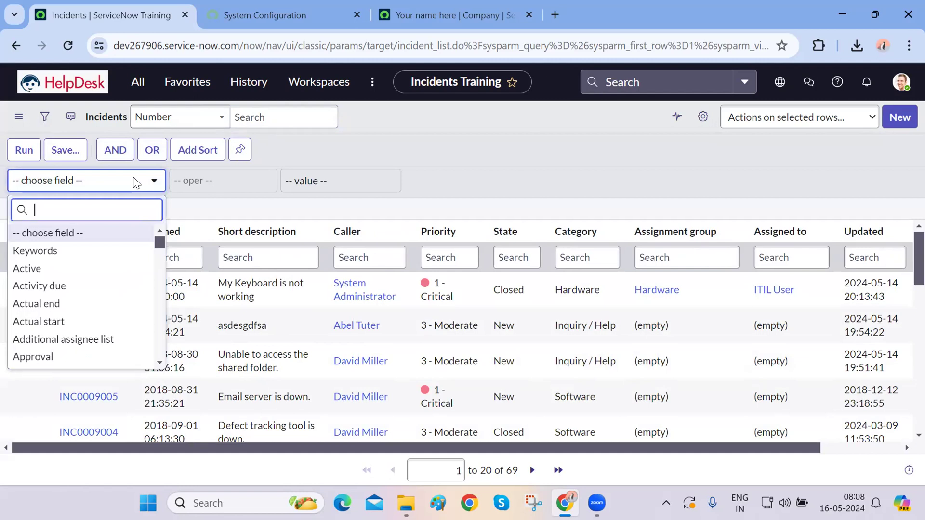
pyautogui.write('creat')
pyautogui.click(82, 234)
pyautogui.click(322, 183)
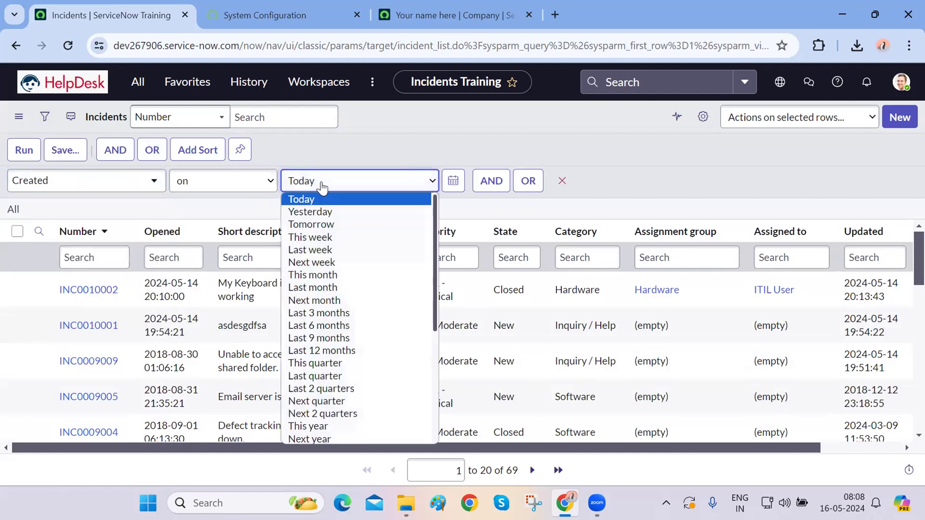
pyautogui.scroll(-4, 364, 343)
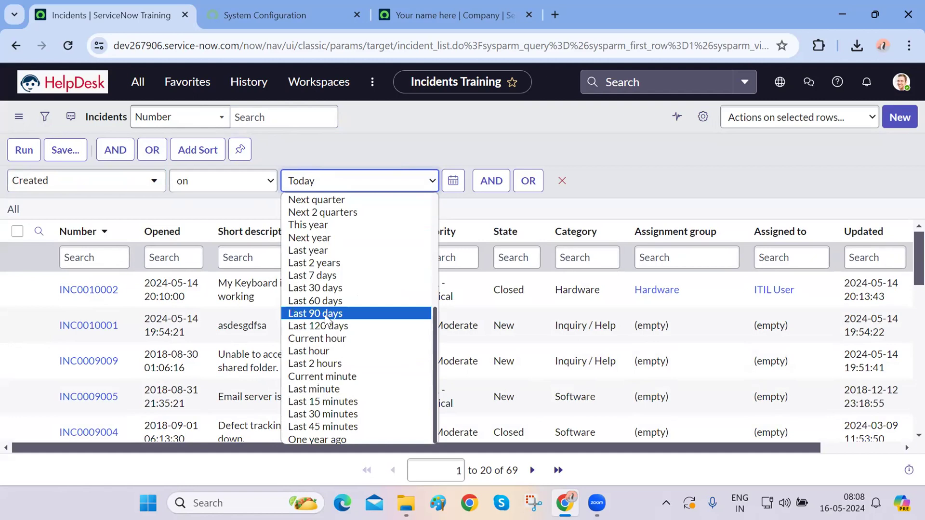
pyautogui.scroll(4, 326, 318)
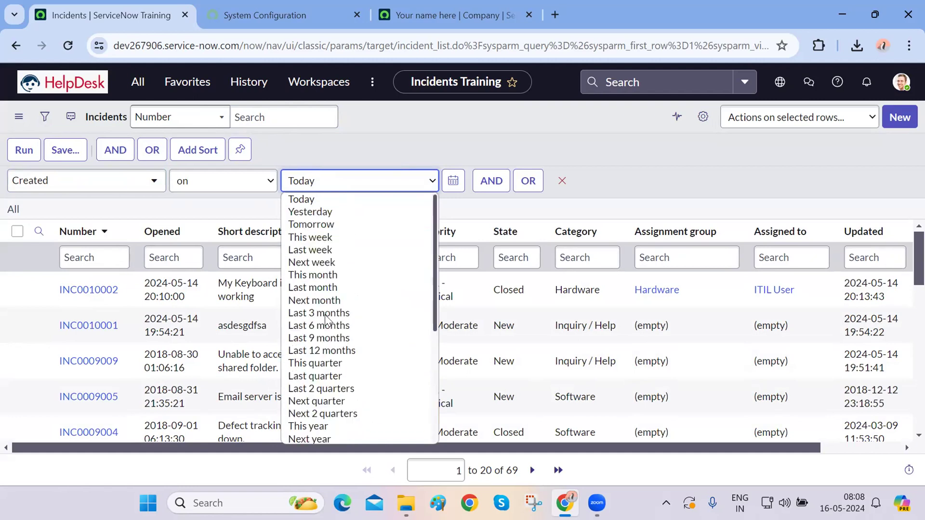
pyautogui.click(322, 288)
pyautogui.click(23, 153)
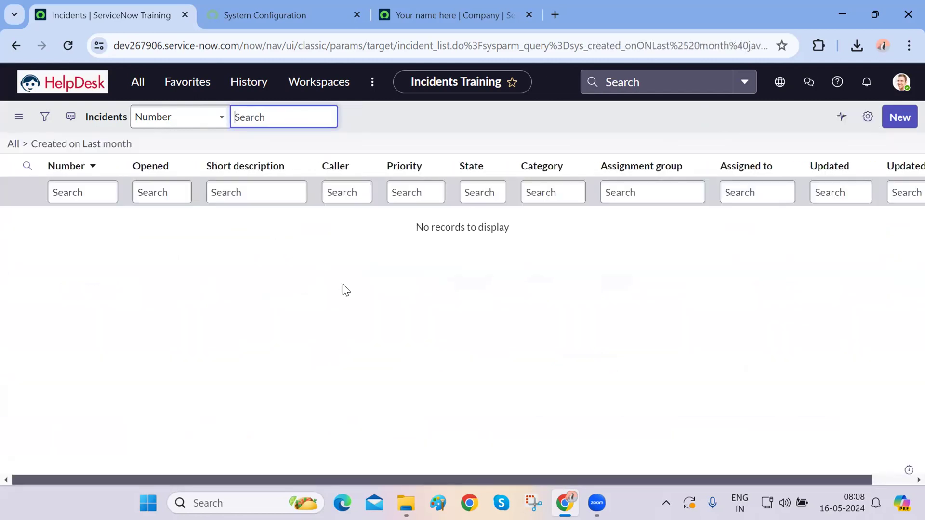
# Step: Change the Created condition's value to Last 90 days and run the filter
pyautogui.click(45, 117)
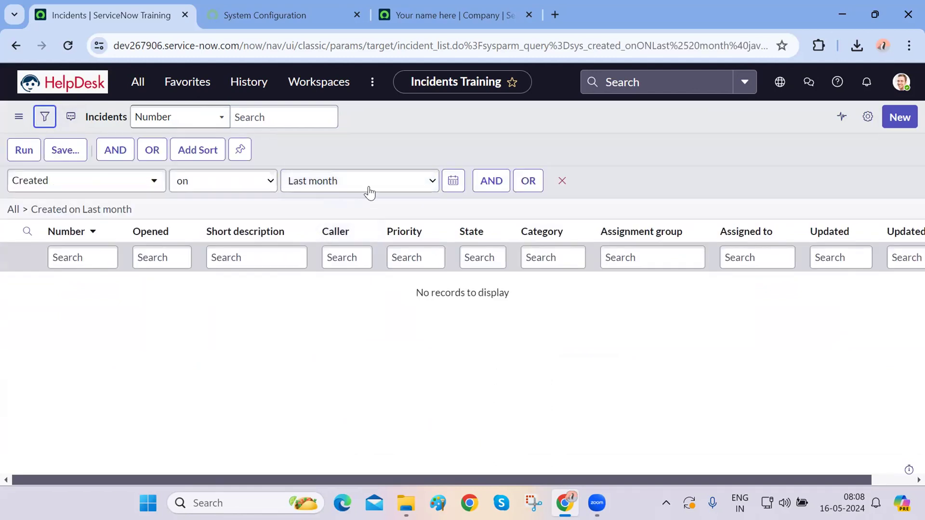
pyautogui.click(374, 189)
pyautogui.scroll(-3, 346, 371)
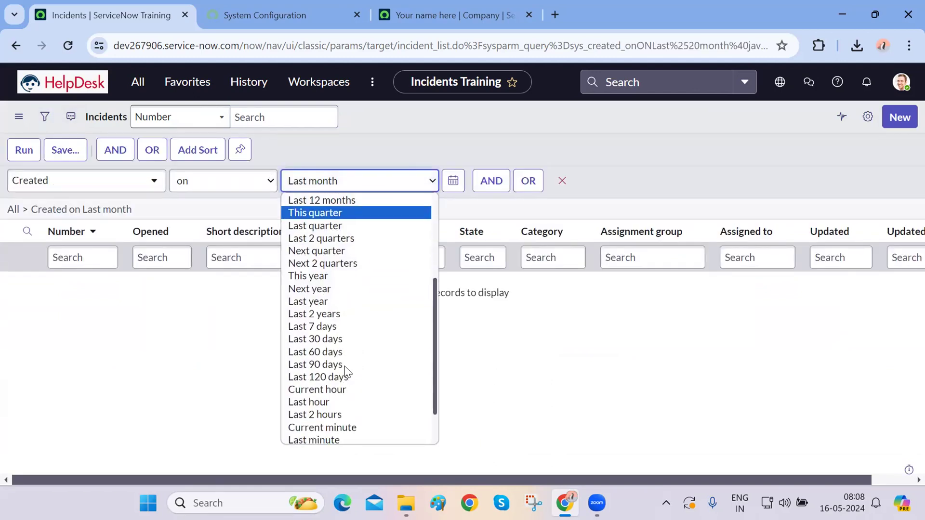
pyautogui.click(309, 361)
pyautogui.click(22, 150)
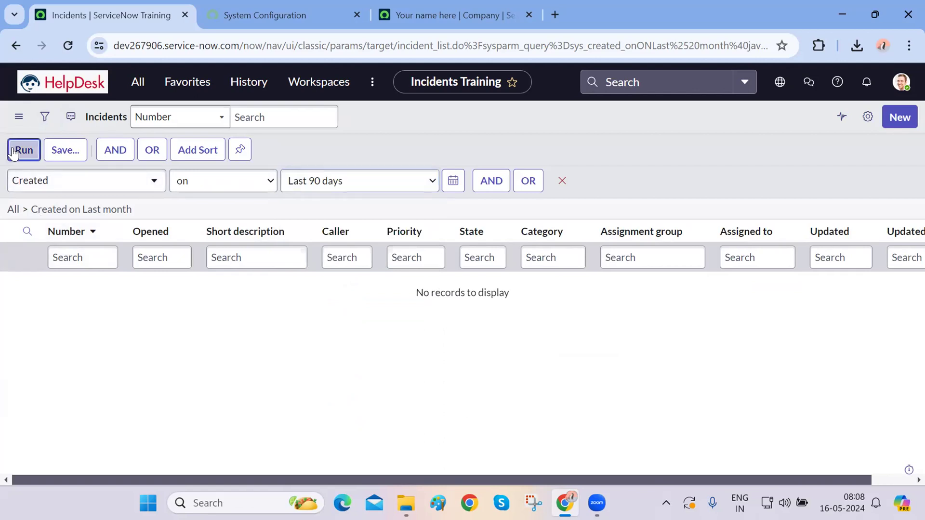
# Step: Examine the opened dates and other details of the incidents returned by the Last 90 days filter
pyautogui.scroll(-4, 161, 336)
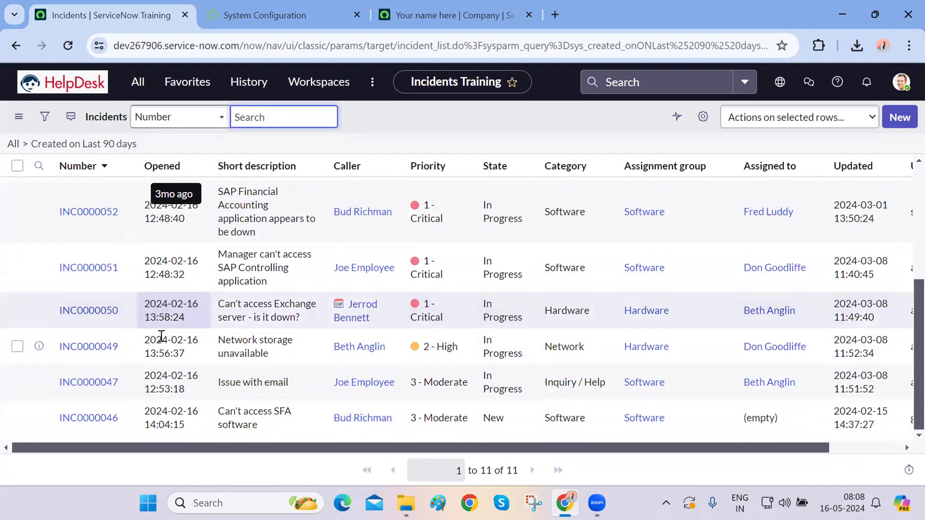
pyautogui.scroll(4, 162, 336)
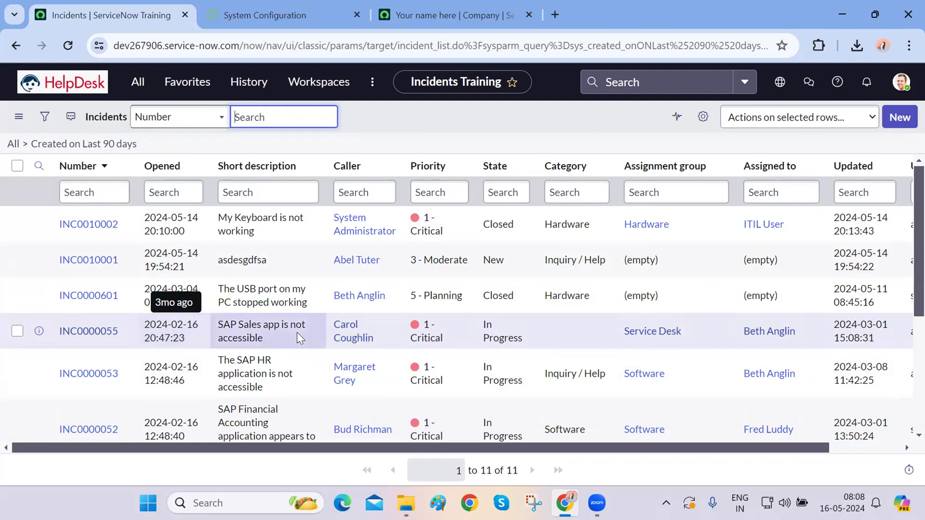
pyautogui.scroll(-3, 297, 332)
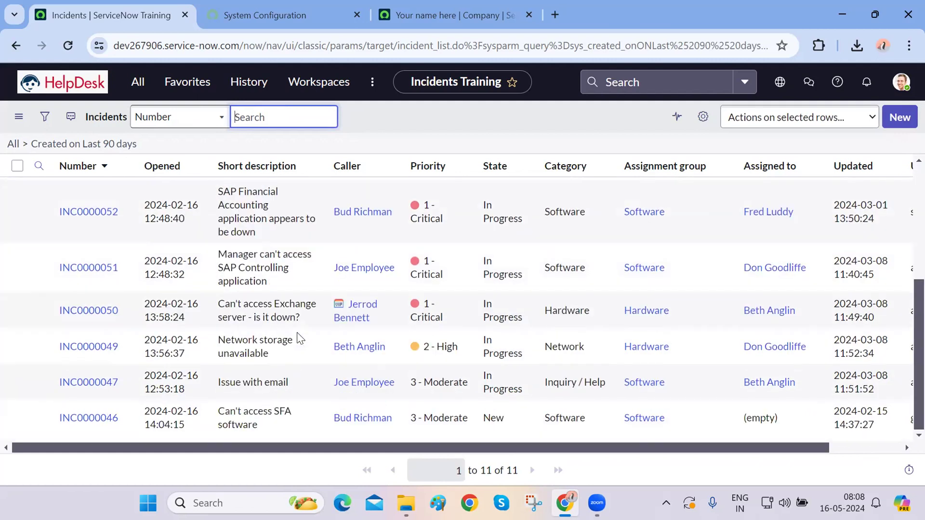
pyautogui.scroll(4, 300, 337)
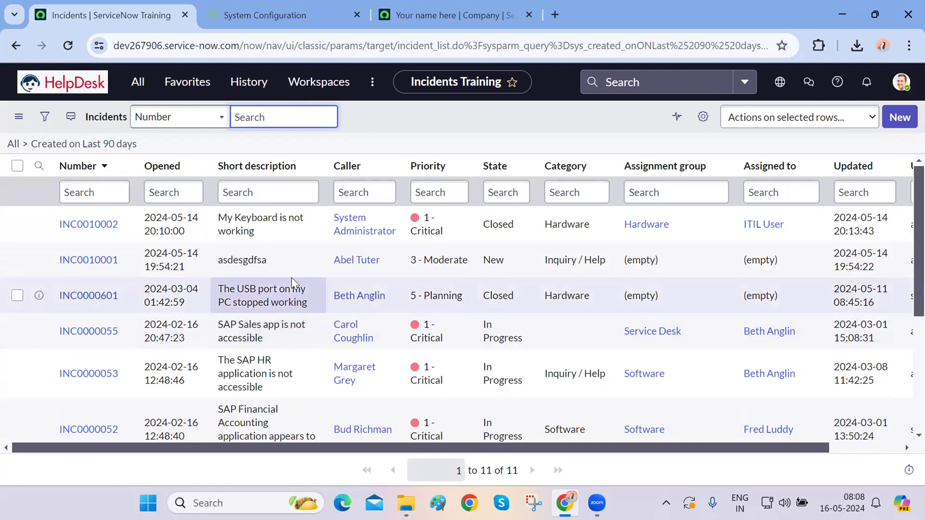
pyautogui.moveTo(288, 266); pyautogui.dragTo(210, 222)
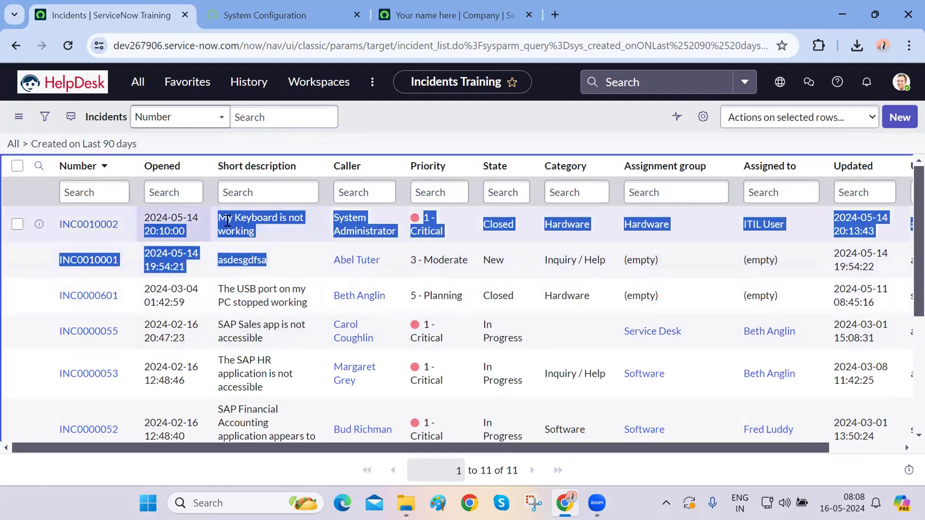
pyautogui.scroll(-2, 284, 264)
pyautogui.scroll(-3, 284, 264)
pyautogui.scroll(5, 285, 264)
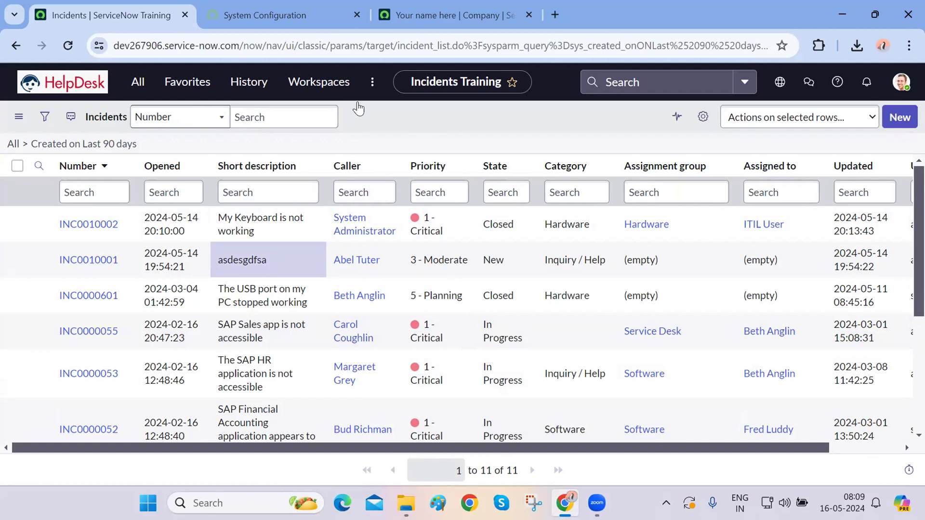
# Step: Set the Created condition to the calendar date 2024-05-14 and run the filter
pyautogui.click(45, 117)
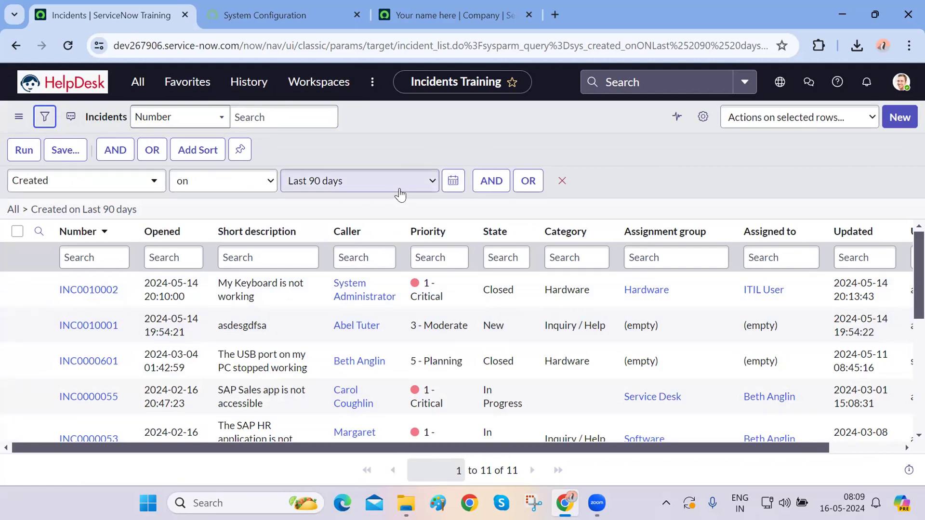
pyautogui.click(453, 189)
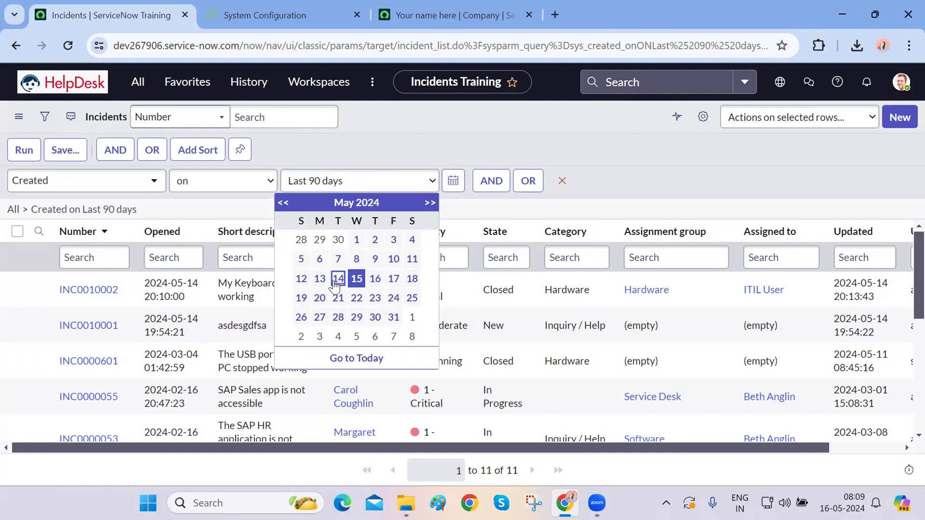
pyautogui.click(336, 275)
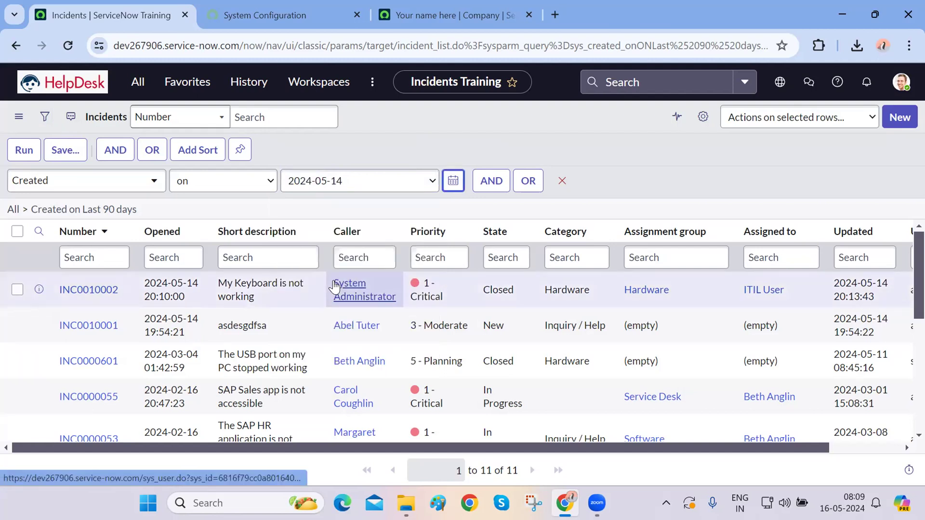
pyautogui.click(651, 190)
pyautogui.click(20, 153)
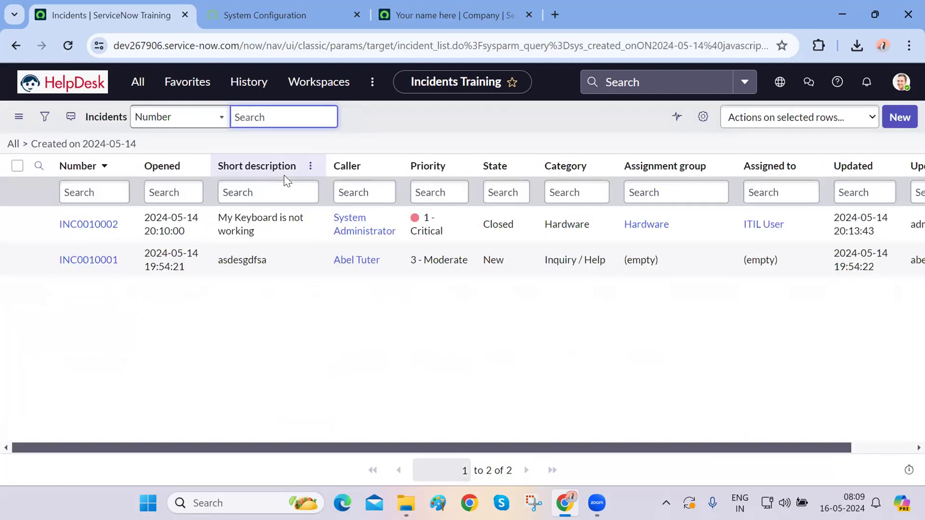
# Step: Remove the Created on 2024-05-14 condition to list all incidents, and look across the list's columns
pyautogui.click(6, 146)
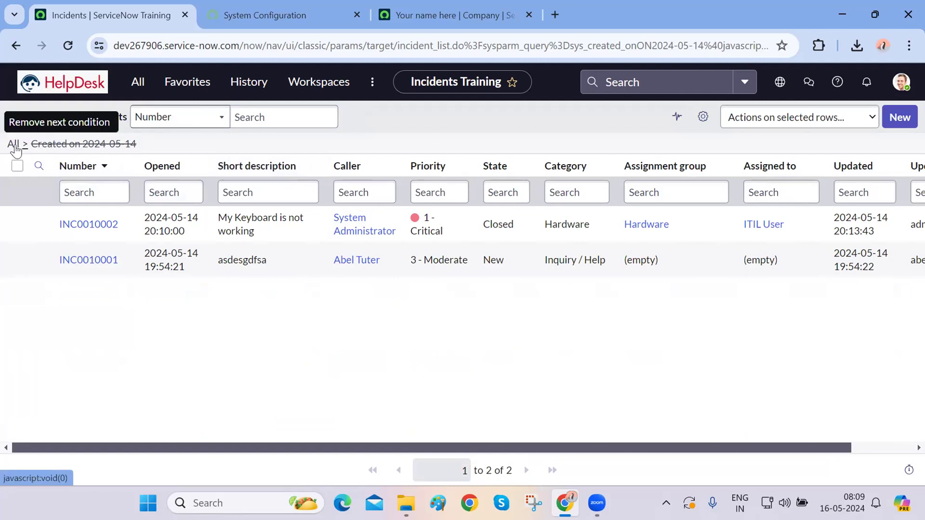
pyautogui.click(40, 173)
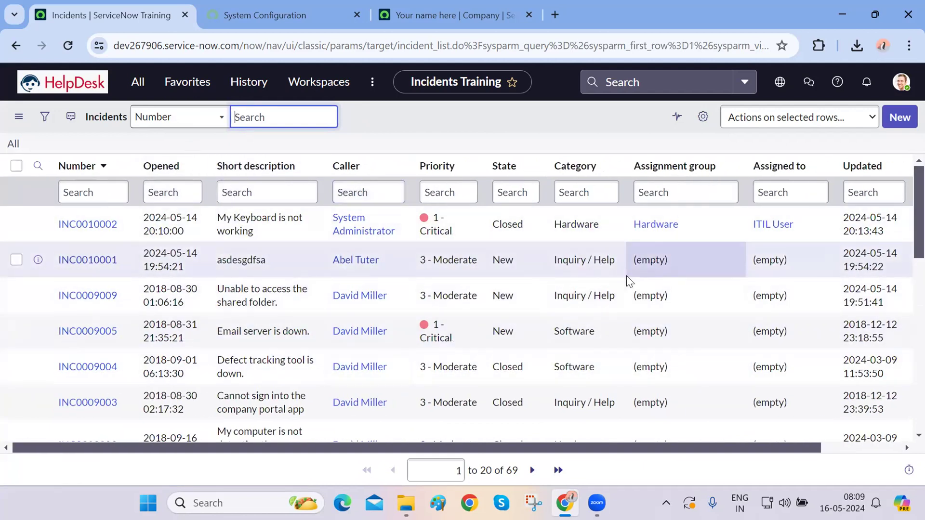
pyautogui.hscroll(2, 626, 275)
pyautogui.hscroll(-2, 626, 276)
pyautogui.hscroll(2, 628, 281)
pyautogui.hscroll(-2, 629, 281)
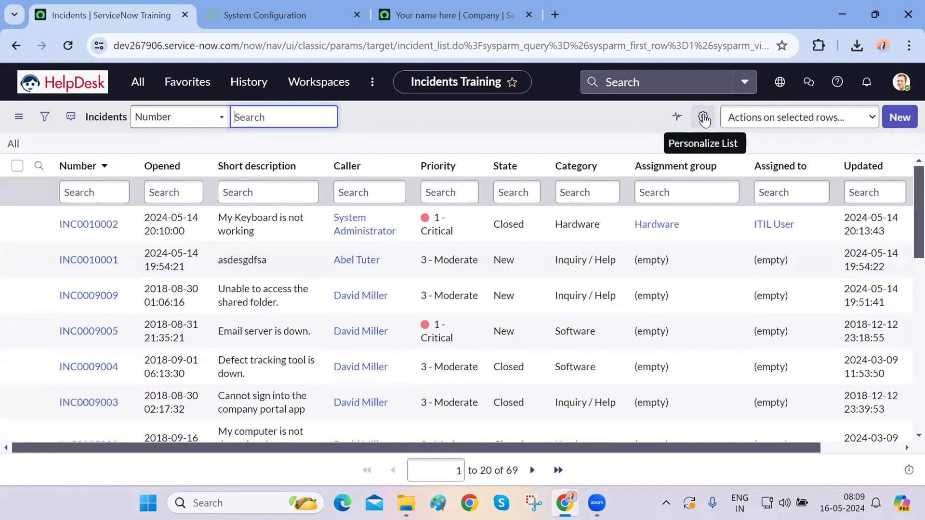
# Step: Personalize the incident list by removing the Assigned to, Assignment group and Category columns
pyautogui.click(703, 118)
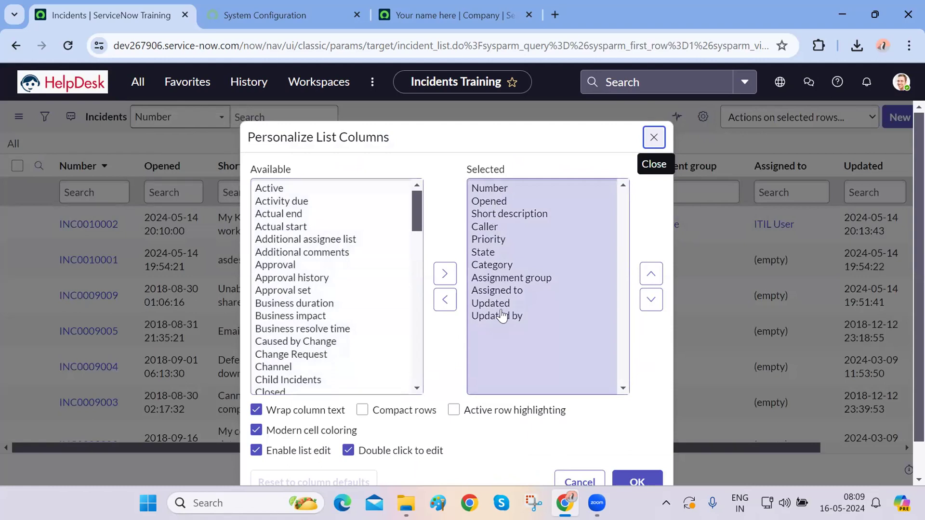
pyautogui.click(501, 292)
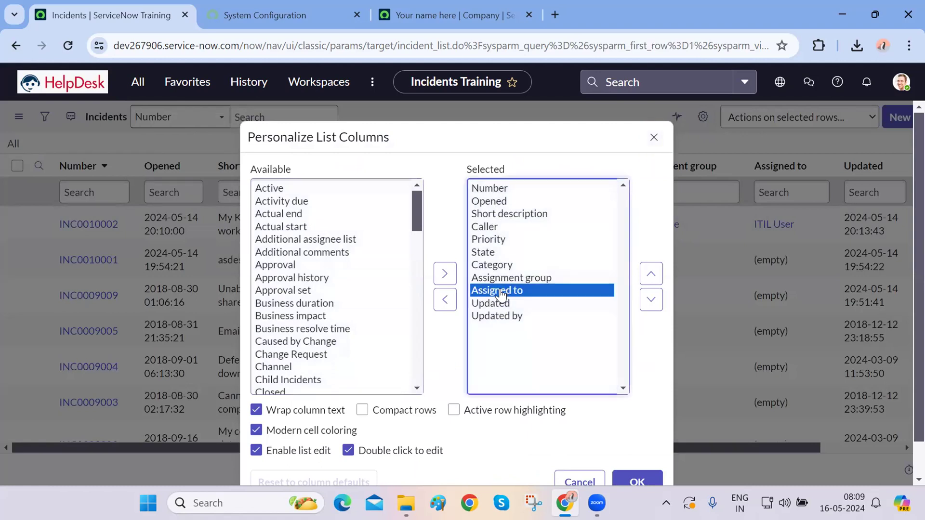
pyautogui.click(444, 303)
pyautogui.press('Up')
pyautogui.click(445, 301)
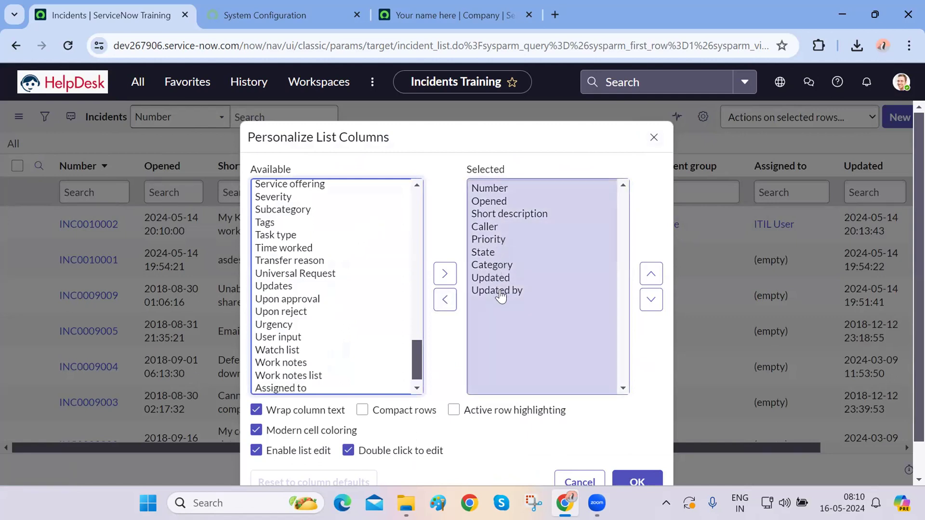
pyautogui.click(495, 265)
pyautogui.click(444, 299)
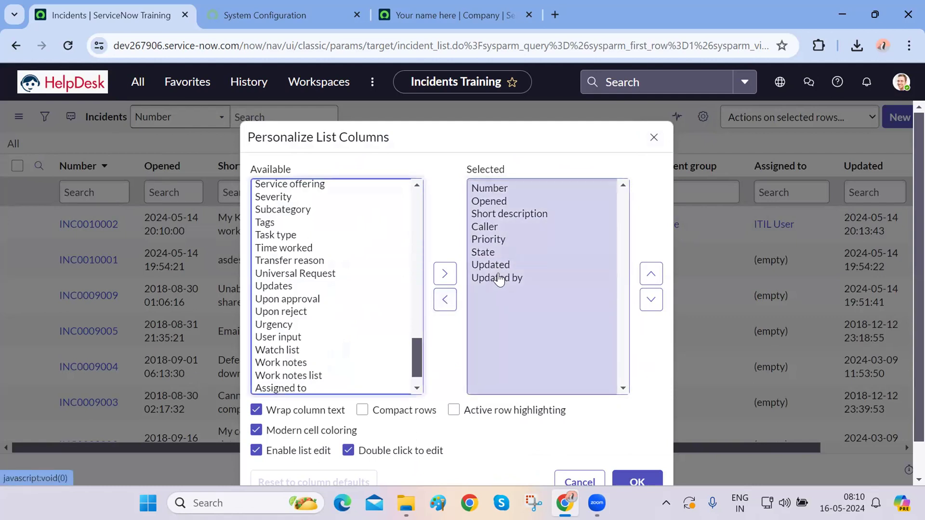
# Step: Find Created among the available columns and add it to the selected ones after Updated by
pyautogui.click(487, 300)
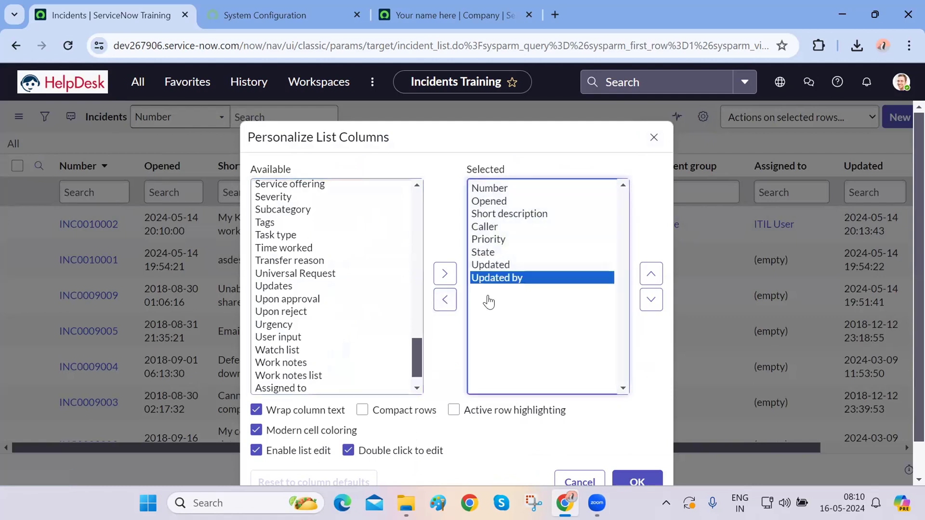
pyautogui.click(305, 274)
pyautogui.write('cr')
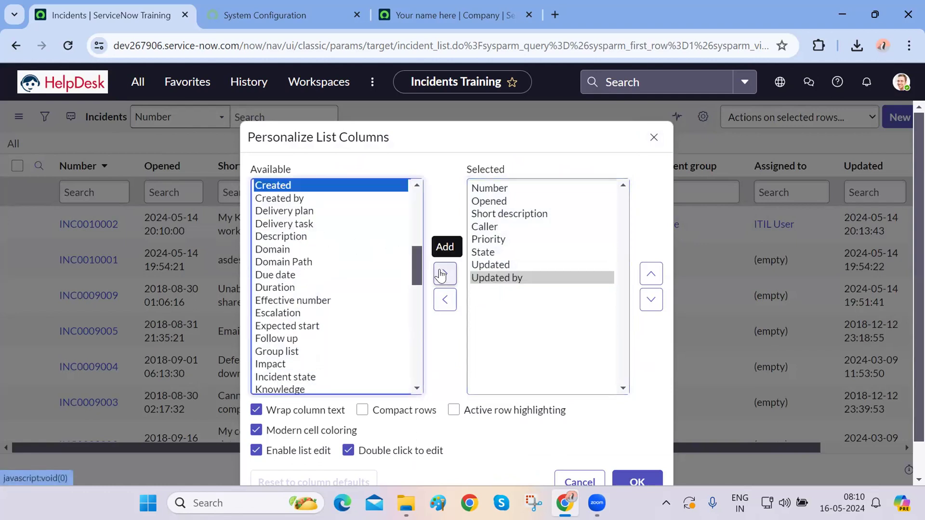
pyautogui.scroll(-15, 327, 346)
pyautogui.scroll(20, 326, 346)
pyautogui.scroll(-15, 327, 346)
pyautogui.scroll(-10, 327, 346)
pyautogui.scroll(15, 327, 346)
pyautogui.scroll(-3, 327, 346)
pyautogui.click(327, 346)
pyautogui.scroll(-1, 326, 346)
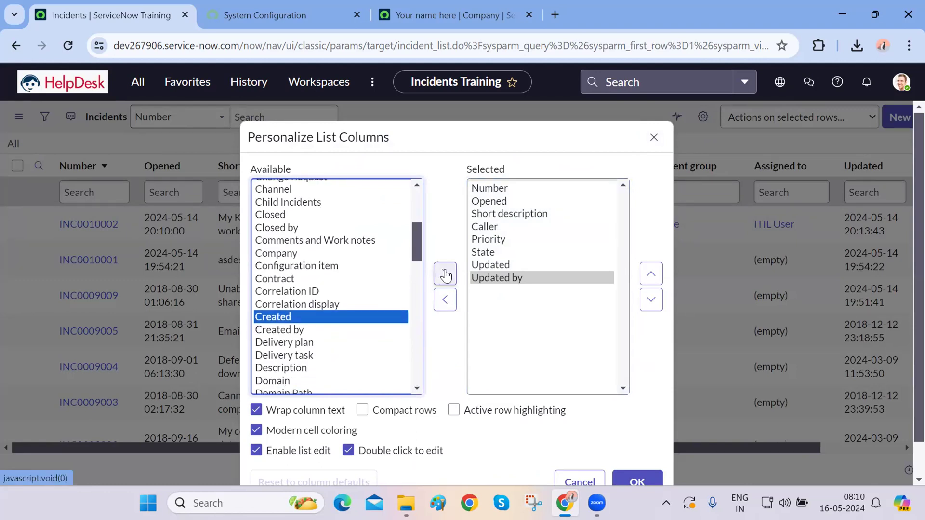
pyautogui.click(445, 275)
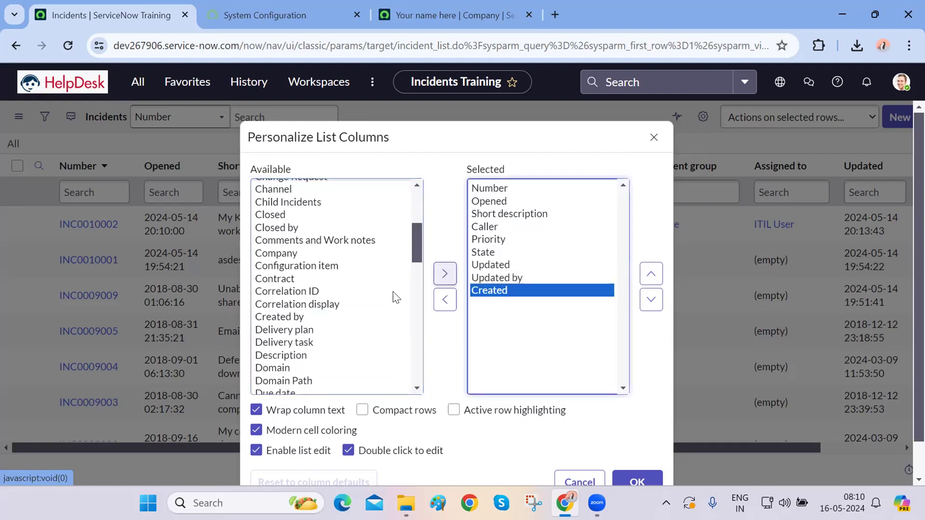
# Step: Add the Created by column after Created and apply the personalized column layout
pyautogui.click(327, 318)
pyautogui.click(444, 275)
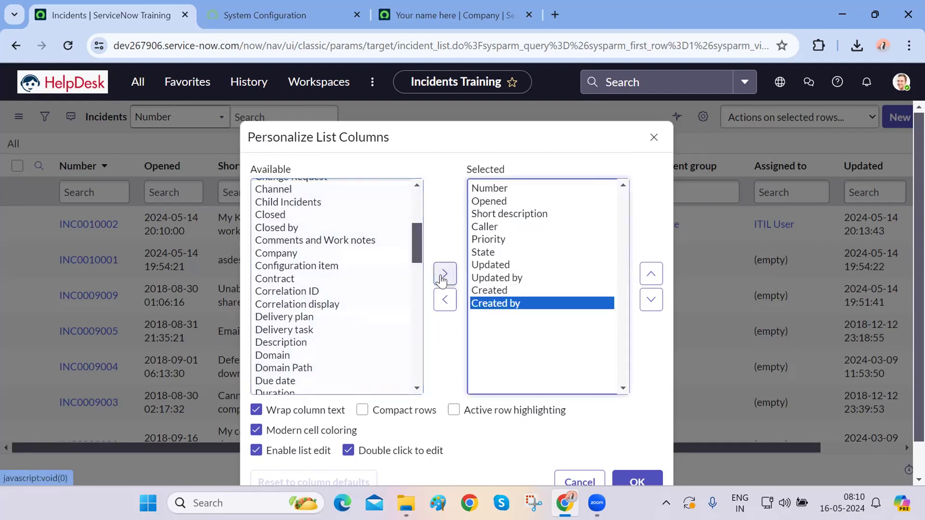
pyautogui.click(637, 483)
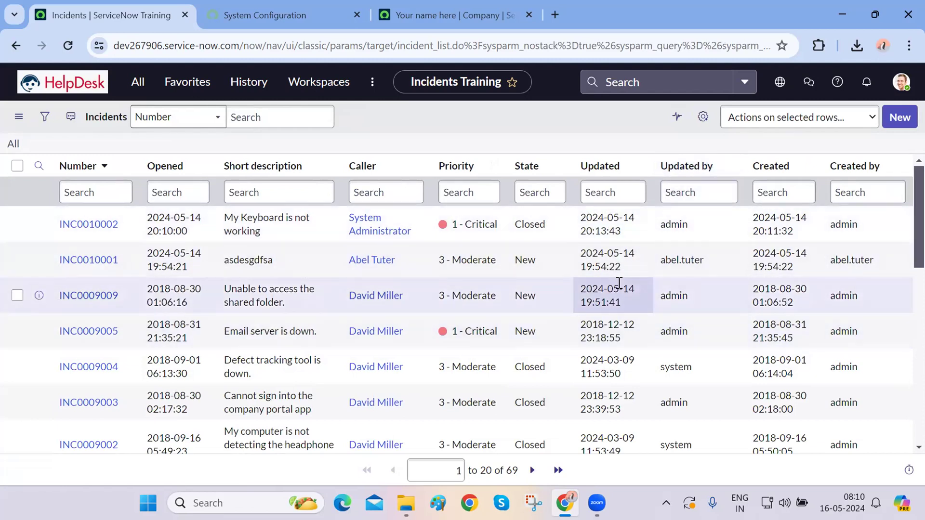
# Step: Look over the Created column, then view the incident list's column personalization and close it without changes
pyautogui.moveTo(752, 150); pyautogui.dragTo(782, 163)
pyautogui.click(742, 151)
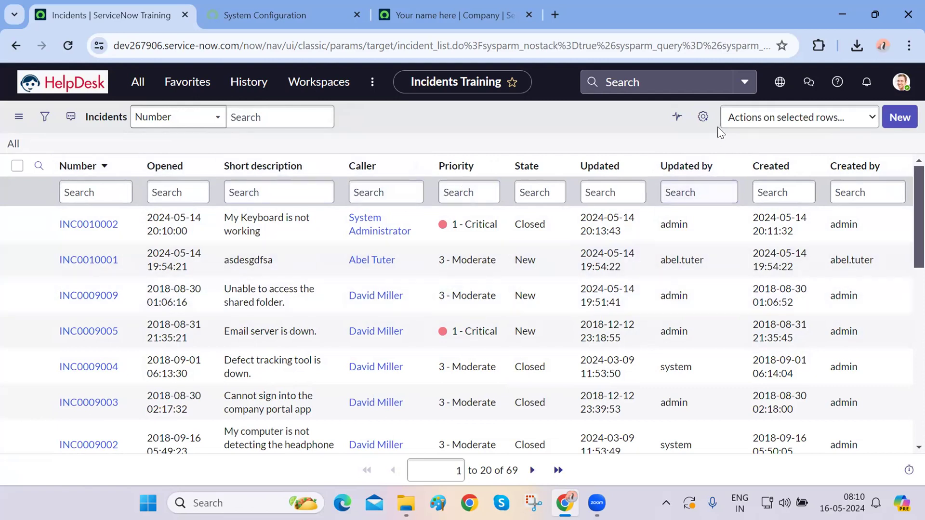
pyautogui.click(702, 116)
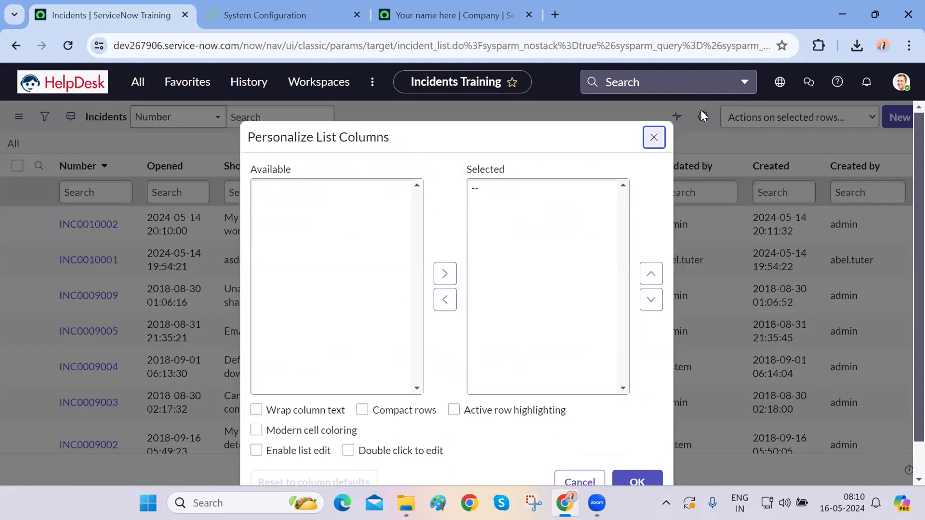
pyautogui.click(652, 136)
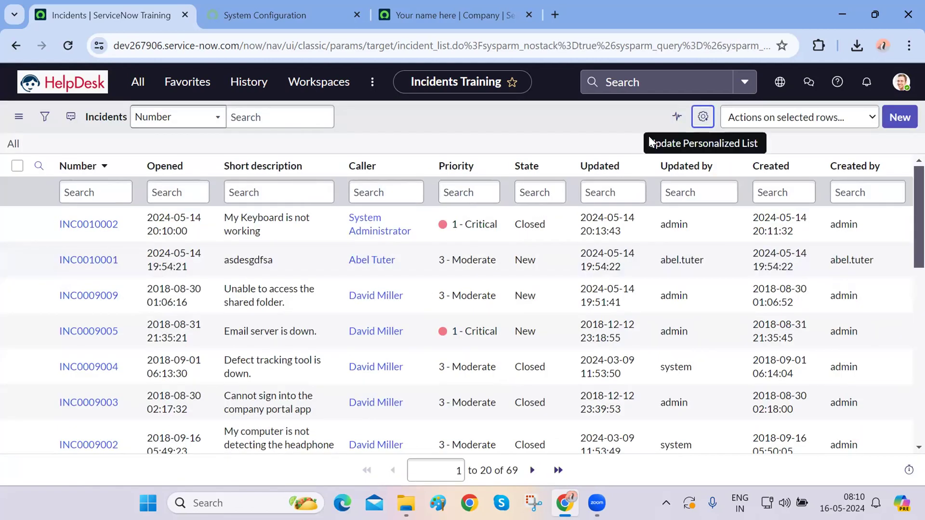
# Step: Remove the Short description, Caller, Priority and State columns from the incident list and apply the layout
pyautogui.scroll(-5, 556, 314)
pyautogui.click(704, 117)
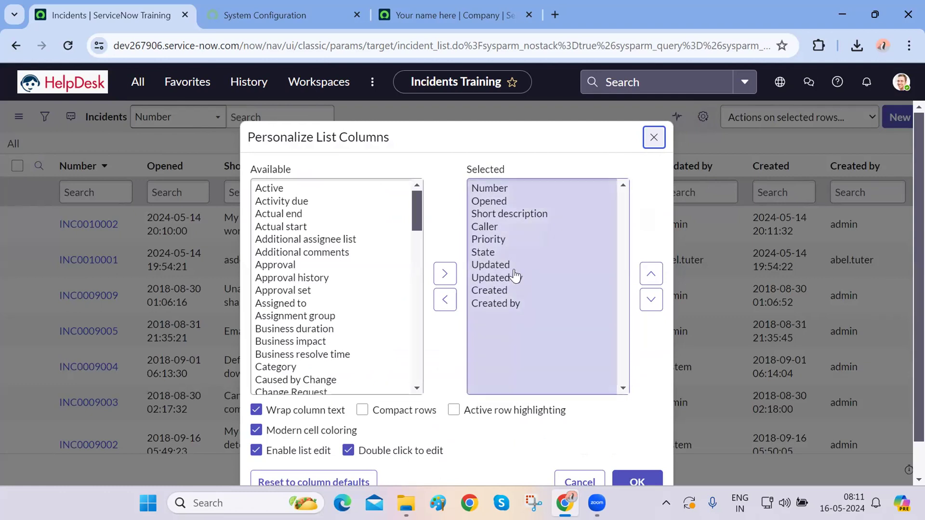
pyautogui.click(492, 253)
pyautogui.hotkey('shift', 'Up')
pyautogui.hotkey('shift', 'Up')
pyautogui.hotkey('shift', 'Up')
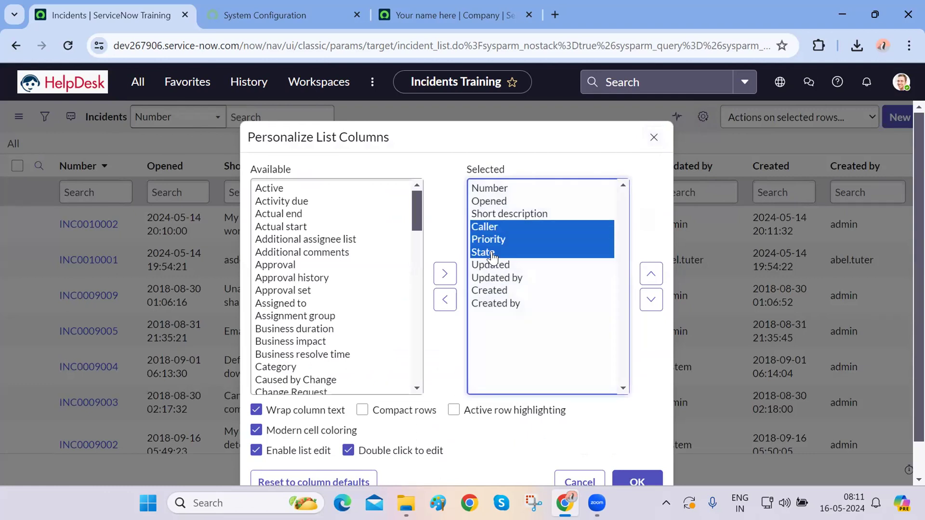
pyautogui.click(444, 300)
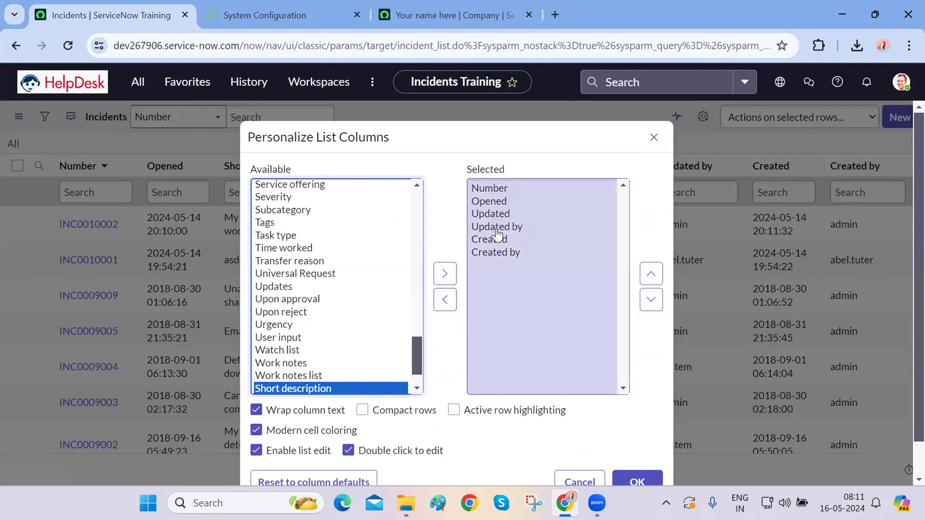
pyautogui.click(629, 481)
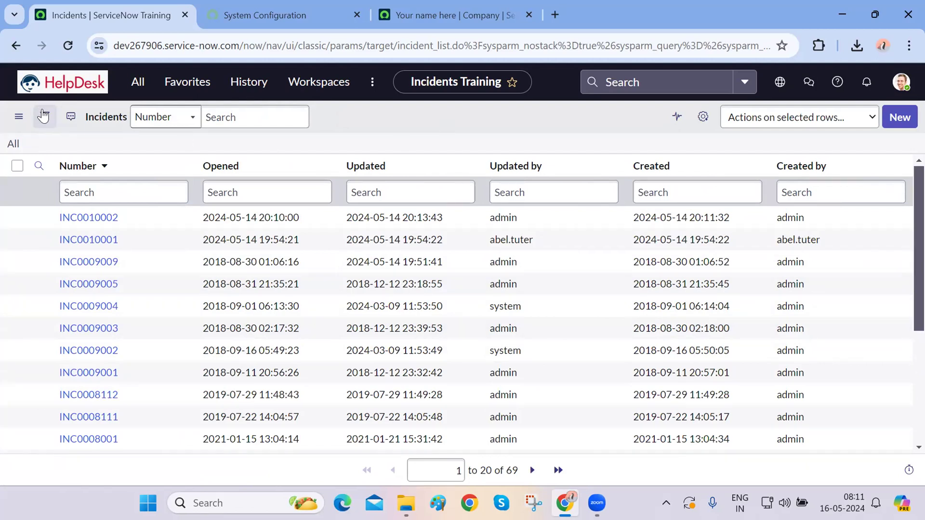
# Step: Filter the incident list with the condition Created on Yesterday and run it
pyautogui.click(45, 116)
pyautogui.click(93, 181)
pyautogui.write('crea')
pyautogui.press('Return')
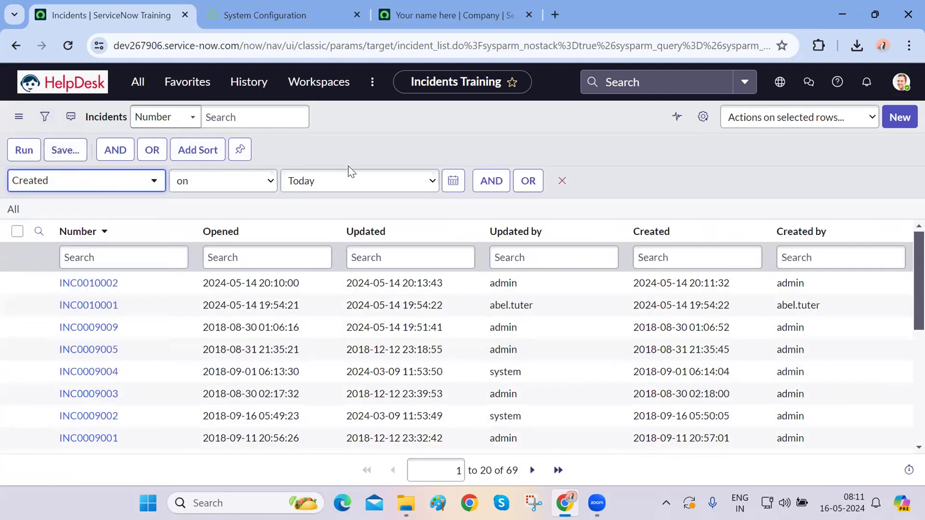
pyautogui.click(347, 181)
pyautogui.press('Return')
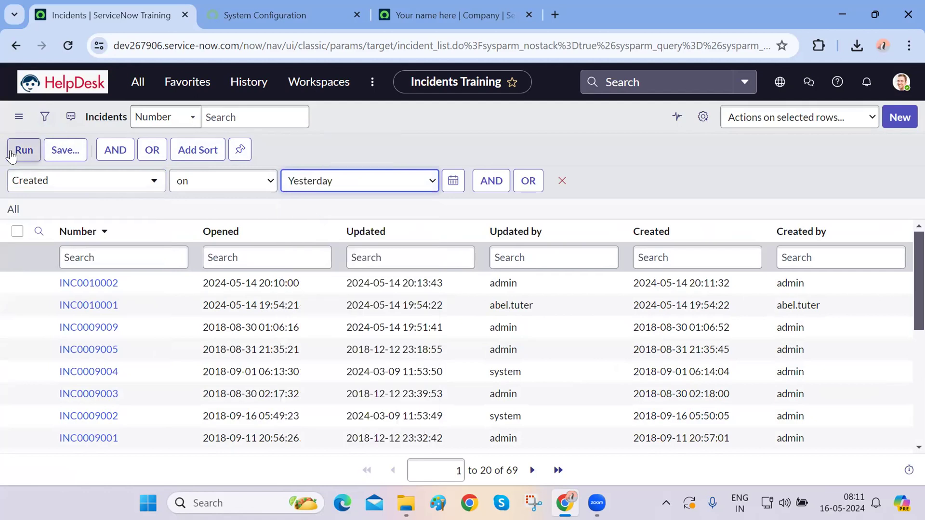
pyautogui.click(24, 149)
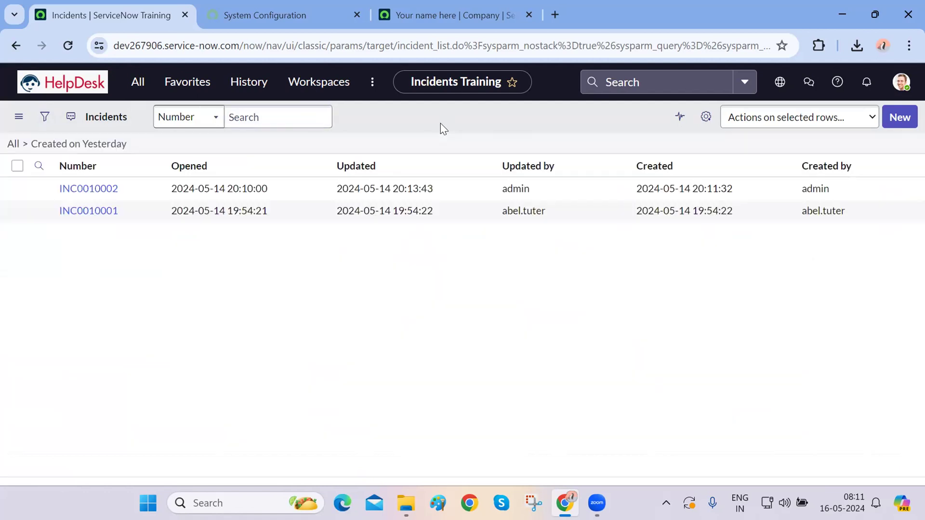
# Step: Sort the filtered incidents by Created from z to a and compare their creation times
pyautogui.rightClick(669, 170)
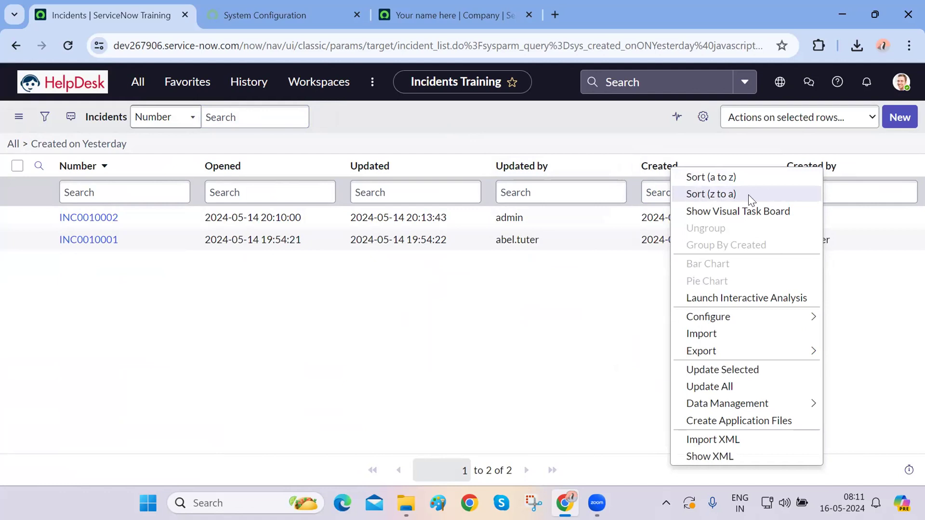
pyautogui.press('Return')
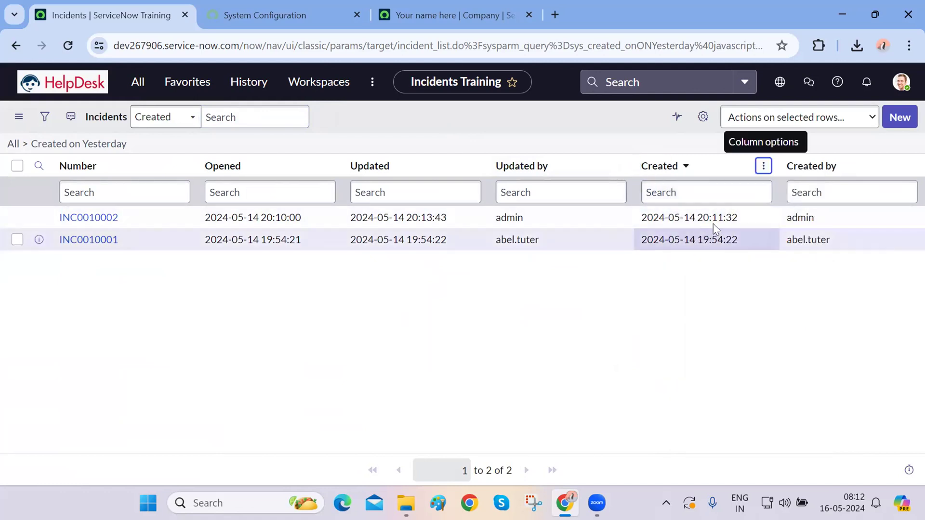
pyautogui.click(729, 218)
pyautogui.moveTo(728, 218); pyautogui.dragTo(668, 217)
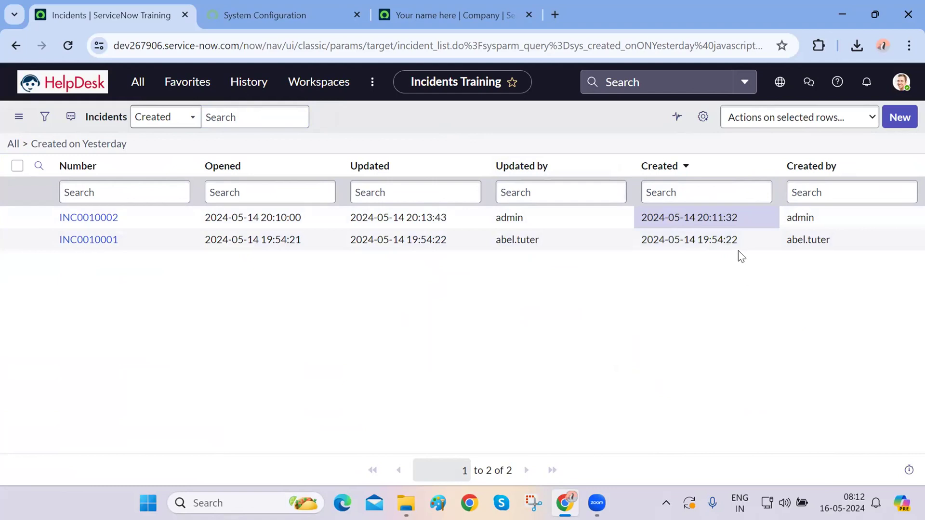
pyautogui.moveTo(698, 239); pyautogui.dragTo(689, 217)
pyautogui.click(691, 341)
pyautogui.click(702, 326)
# Step: Reverse the Created sort to ascending order and compare the creation times of the two incidents
pyautogui.click(683, 169)
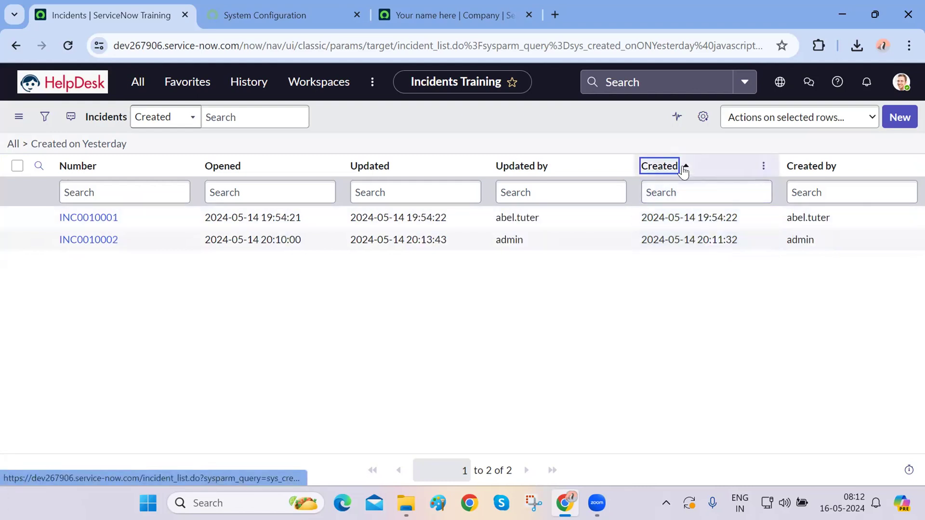
pyautogui.click(701, 220)
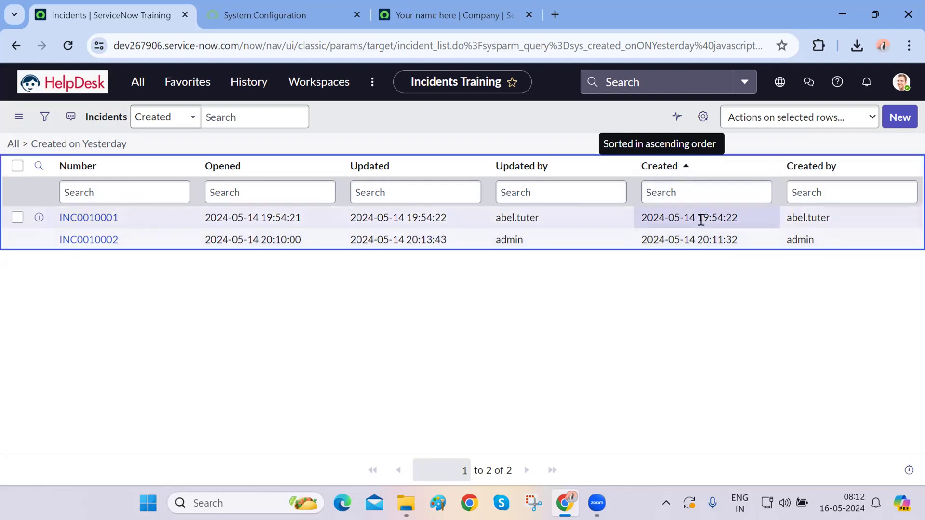
pyautogui.moveTo(700, 219); pyautogui.dragTo(727, 240)
pyautogui.click(694, 319)
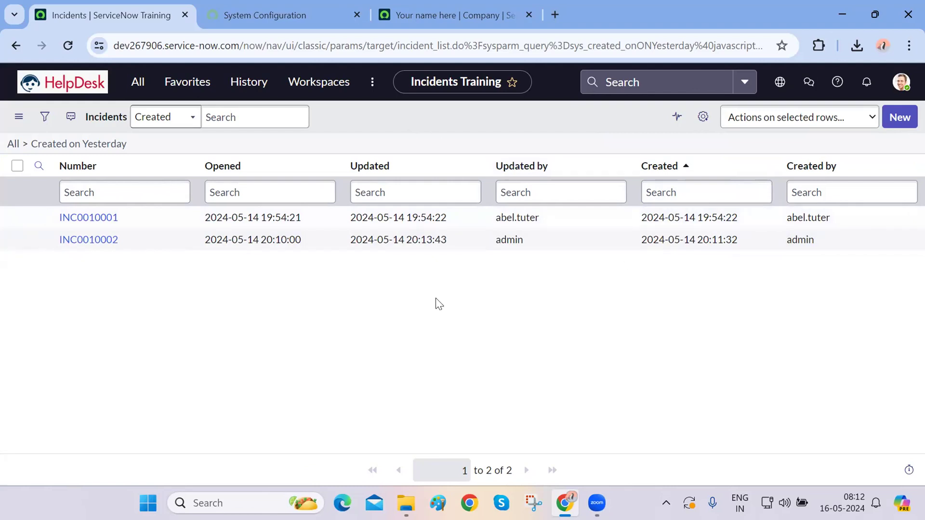
# Step: Clear the Created filter to list all incidents and sort them by Created from z to a
pyautogui.click(13, 145)
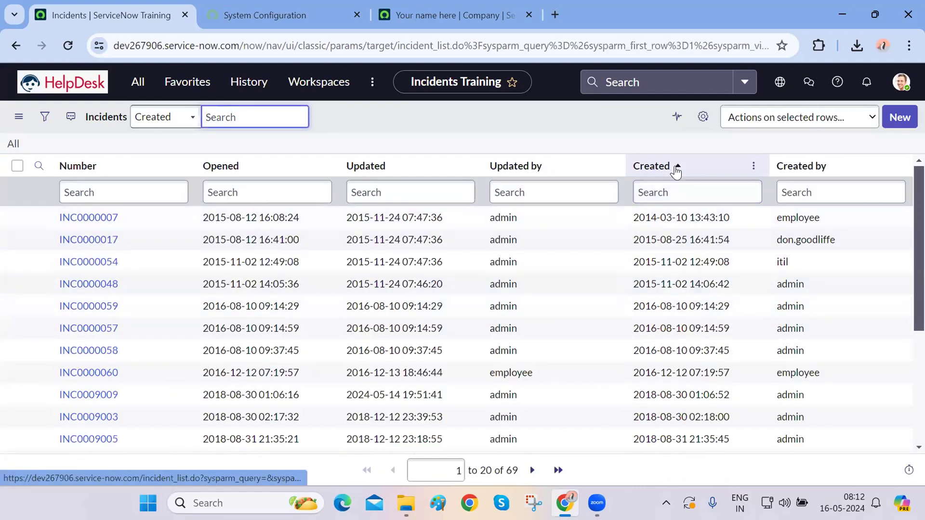
pyautogui.rightClick(676, 170)
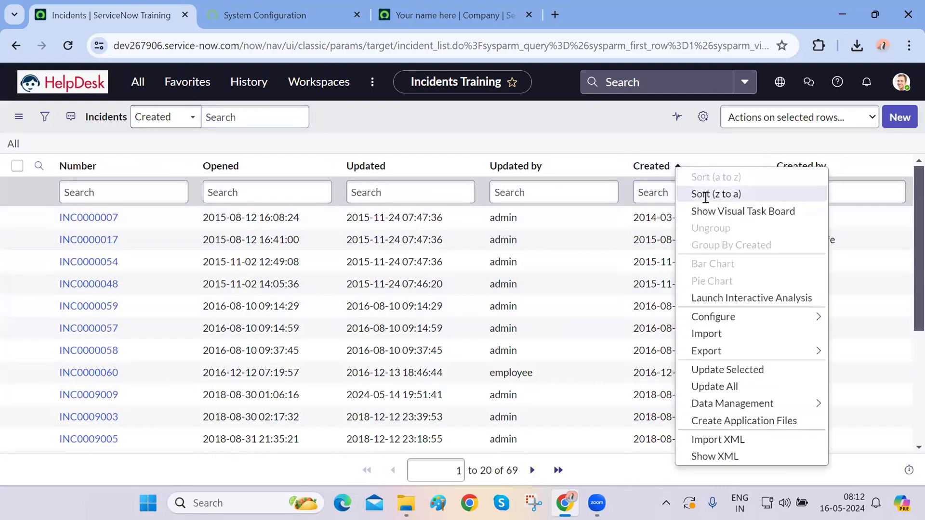
pyautogui.click(705, 195)
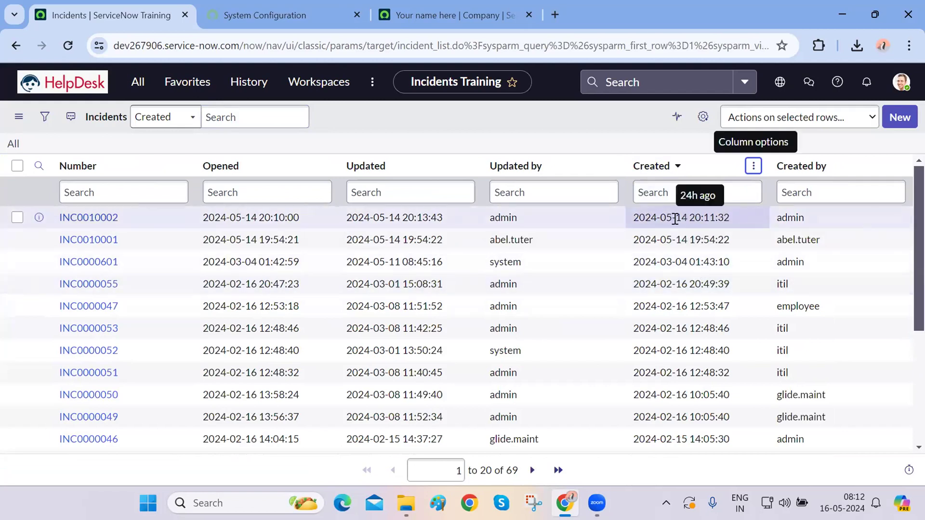
# Step: Page through the whole incident list to examine how the Created dates are ordered, and return to the first page
pyautogui.moveTo(675, 219); pyautogui.dragTo(728, 241)
pyautogui.scroll(-4, 626, 338)
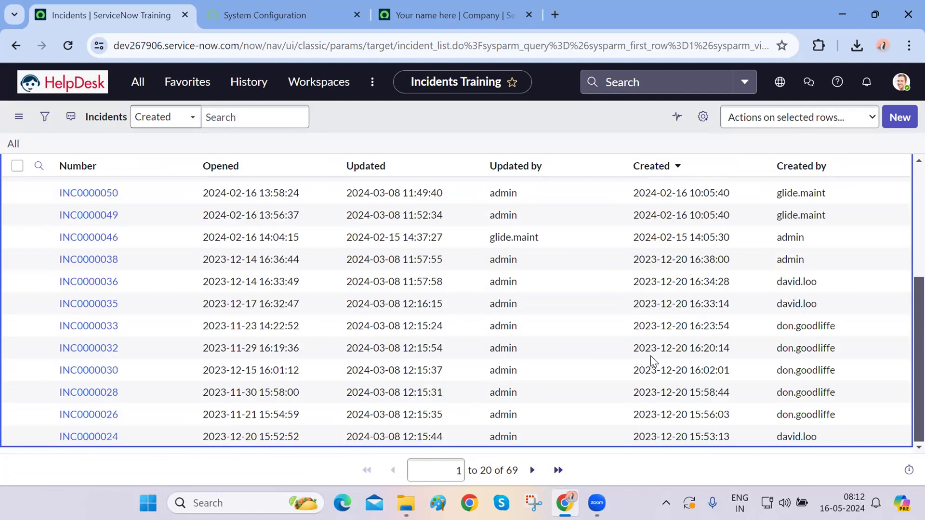
pyautogui.click(532, 470)
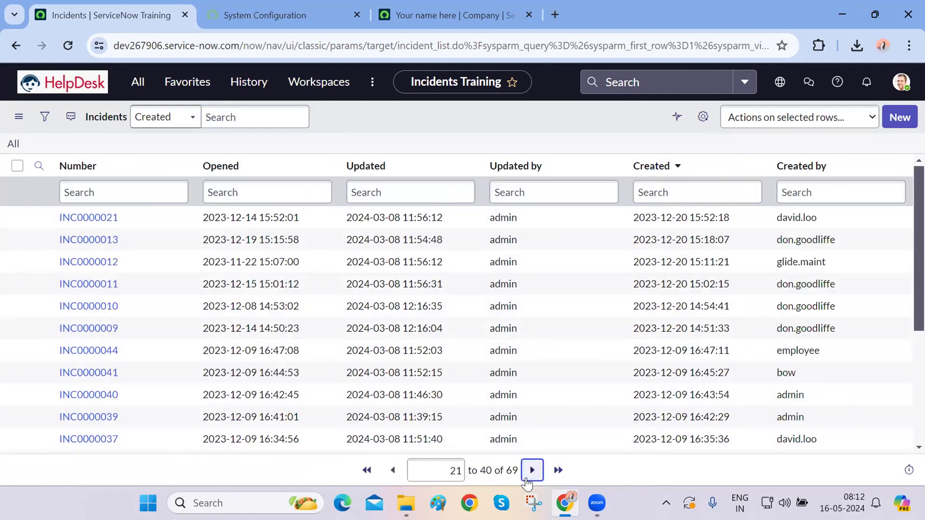
pyautogui.scroll(-4, 697, 402)
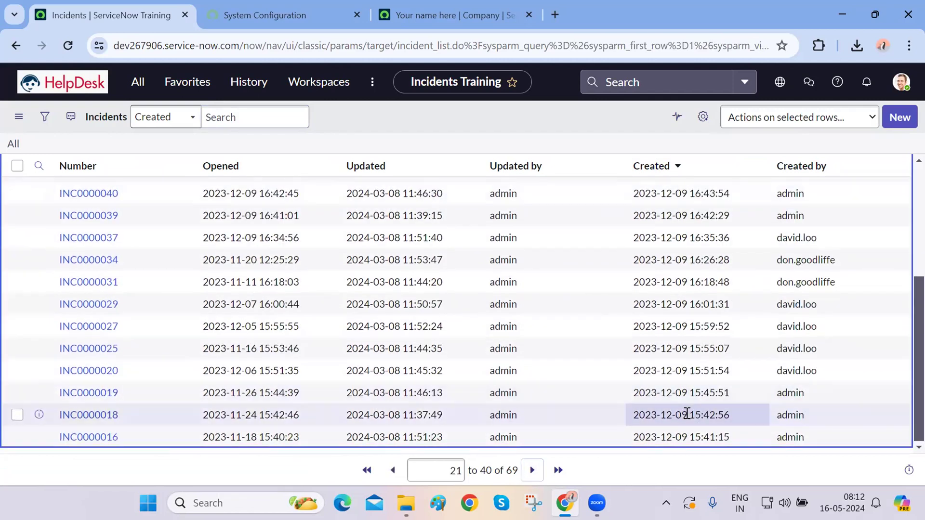
pyautogui.moveTo(686, 414); pyautogui.dragTo(625, 415)
pyautogui.click(526, 474)
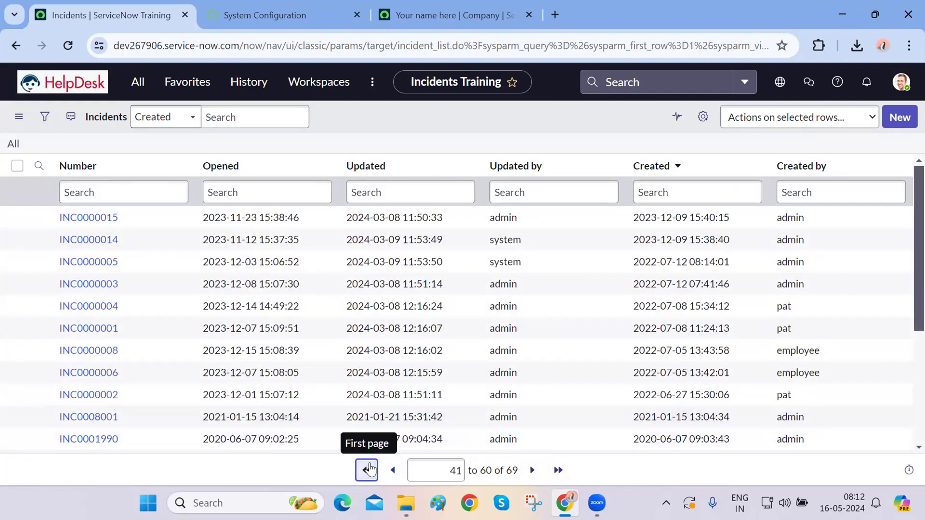
pyautogui.click(367, 469)
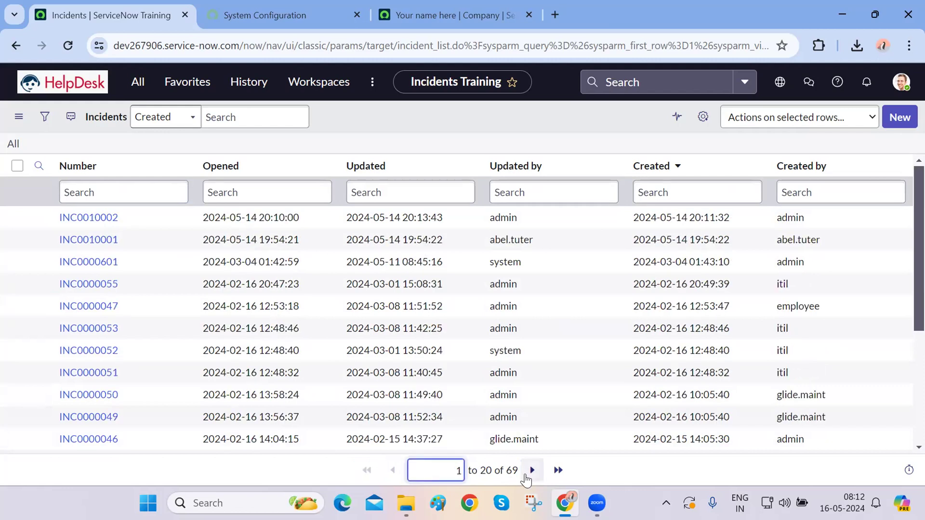
pyautogui.click(532, 470)
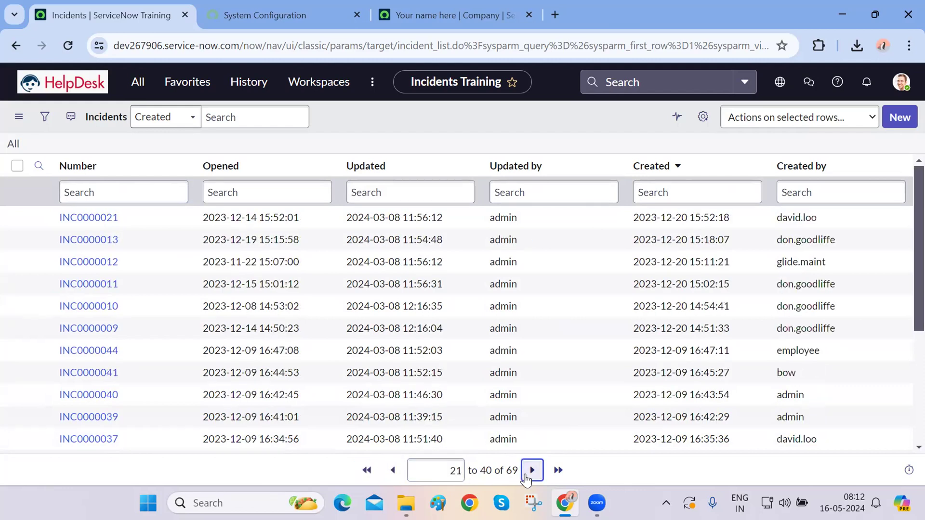
pyautogui.click(530, 473)
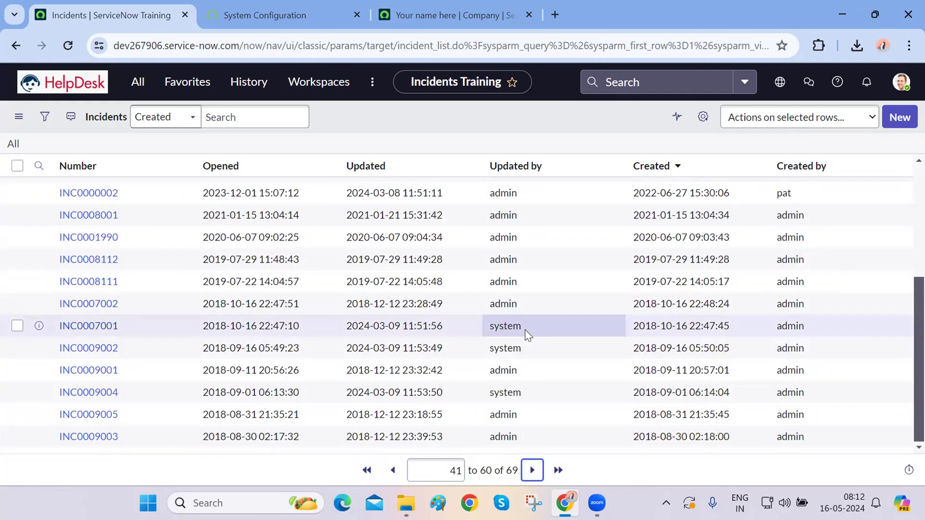
pyautogui.click(532, 470)
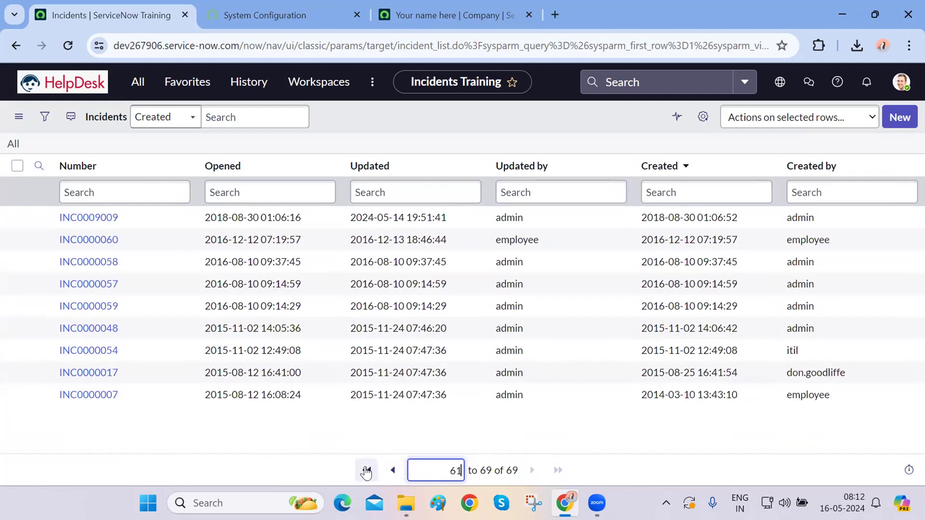
pyautogui.click(366, 471)
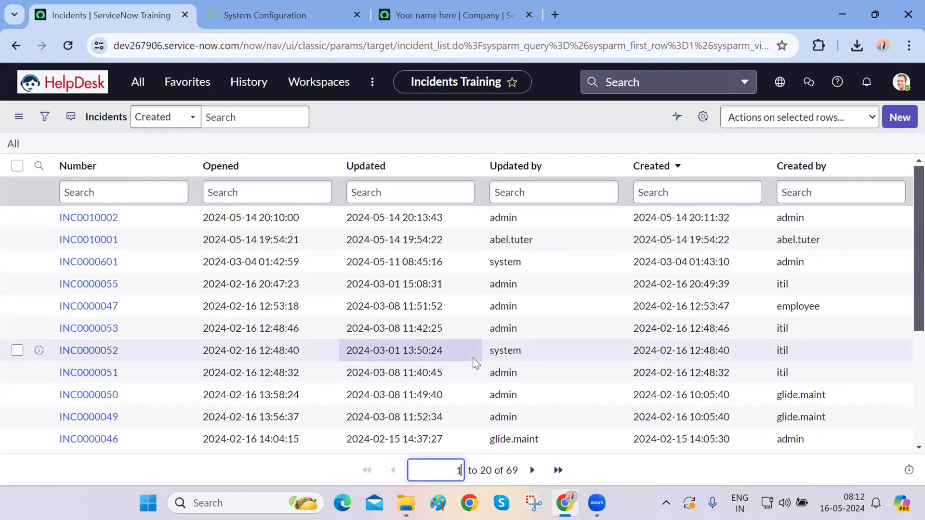
pyautogui.scroll(-3, 475, 363)
pyautogui.scroll(3, 475, 362)
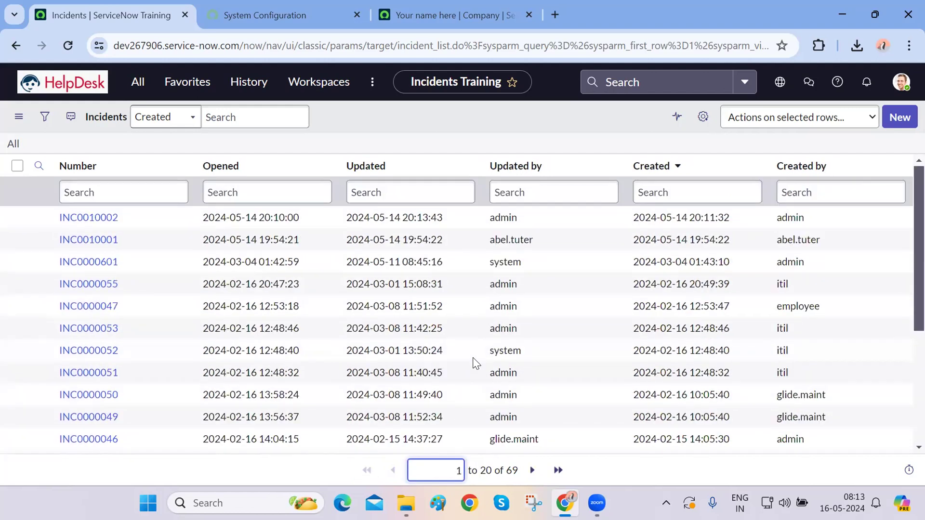
pyautogui.click(485, 121)
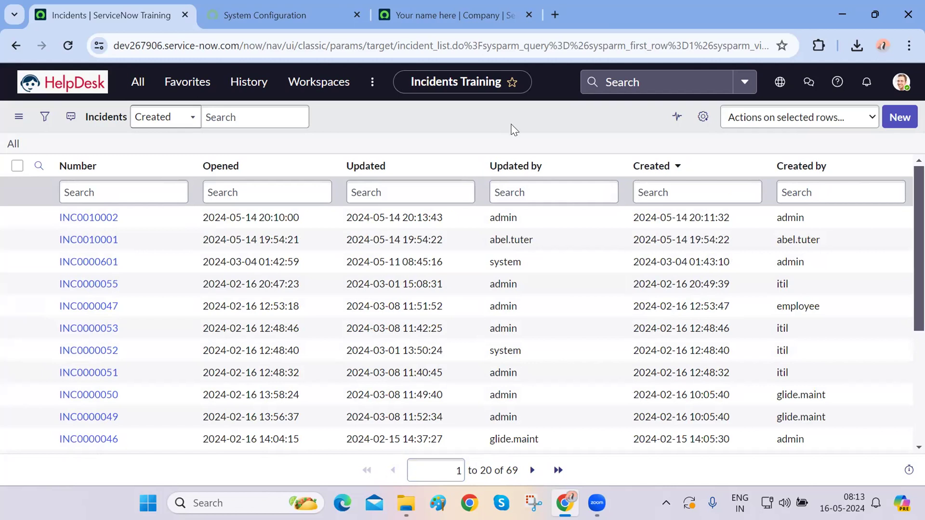
pyautogui.scroll(-3, 490, 356)
pyautogui.scroll(3, 490, 356)
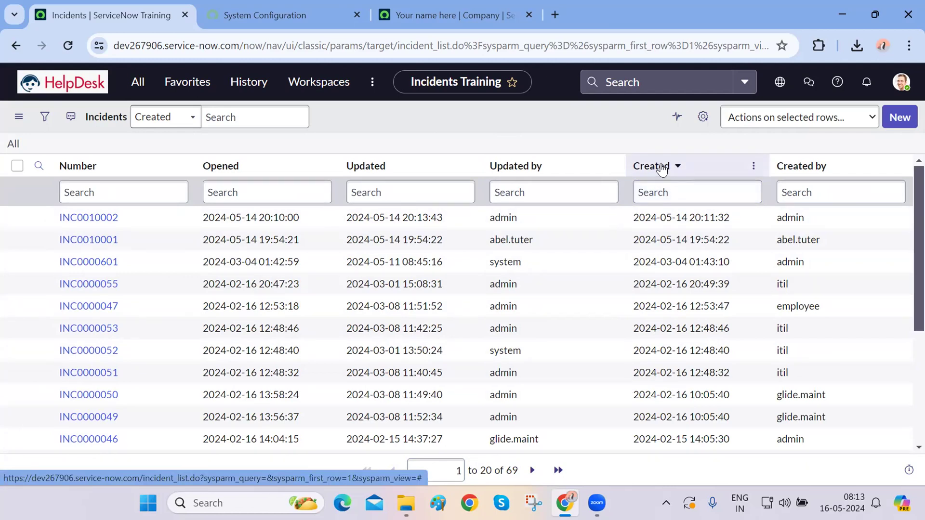
# Step: Sort the incidents by Created from a to z, toggle that order several times, and sort the list by Updated in descending order
pyautogui.rightClick(662, 168)
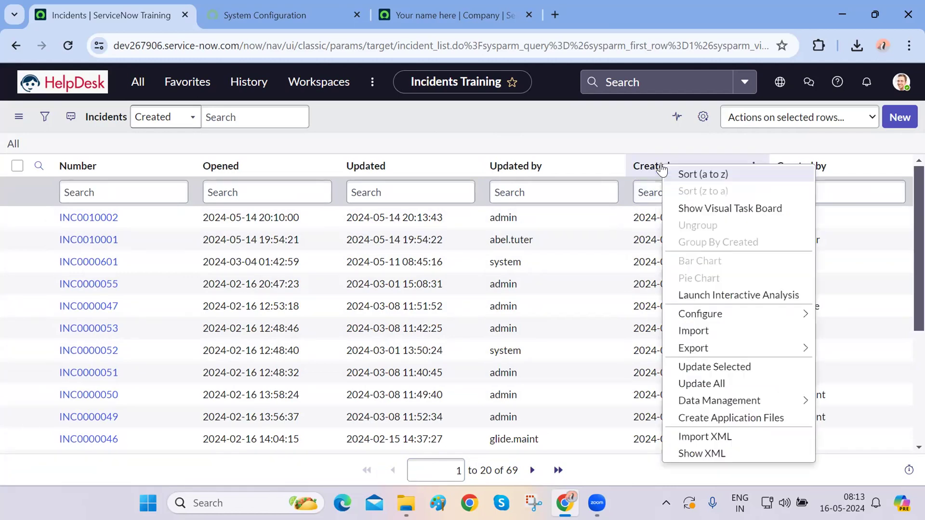
pyautogui.click(692, 174)
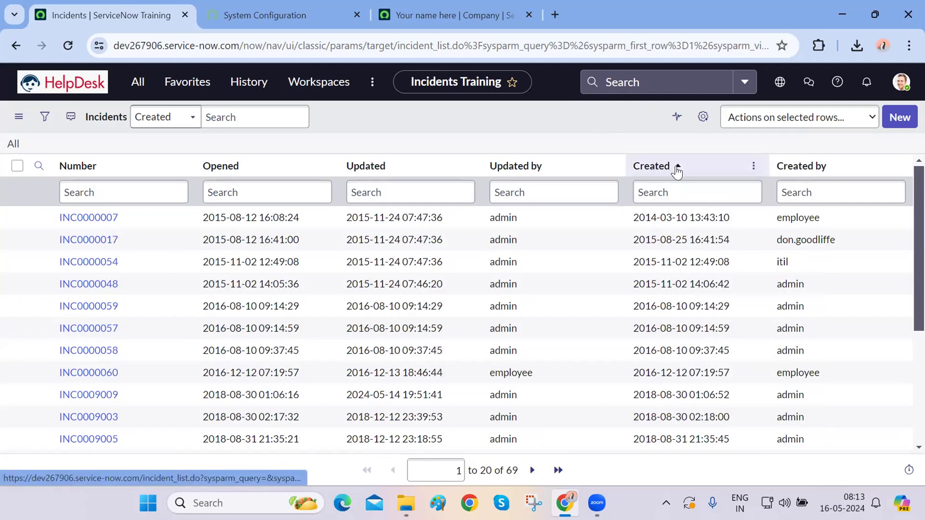
pyautogui.click(676, 170)
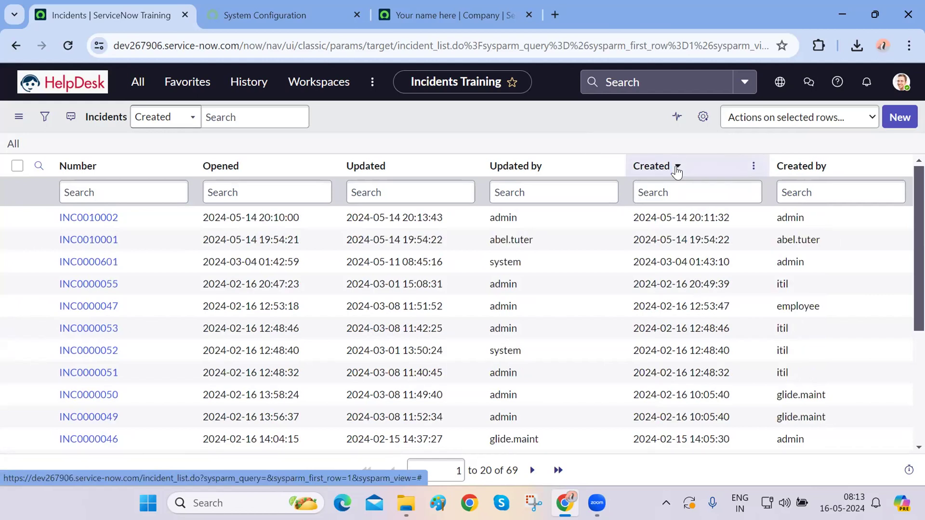
pyautogui.click(677, 170)
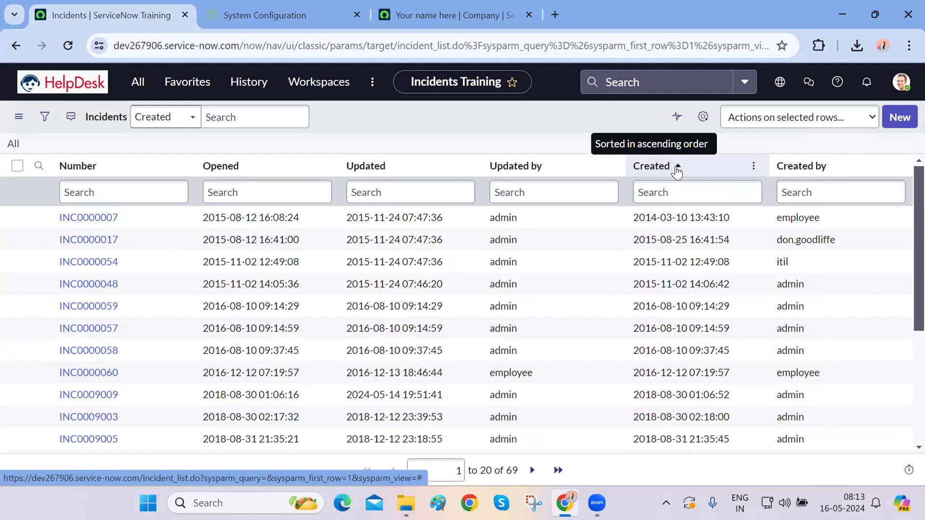
pyautogui.click(677, 170)
pyautogui.click(677, 170)
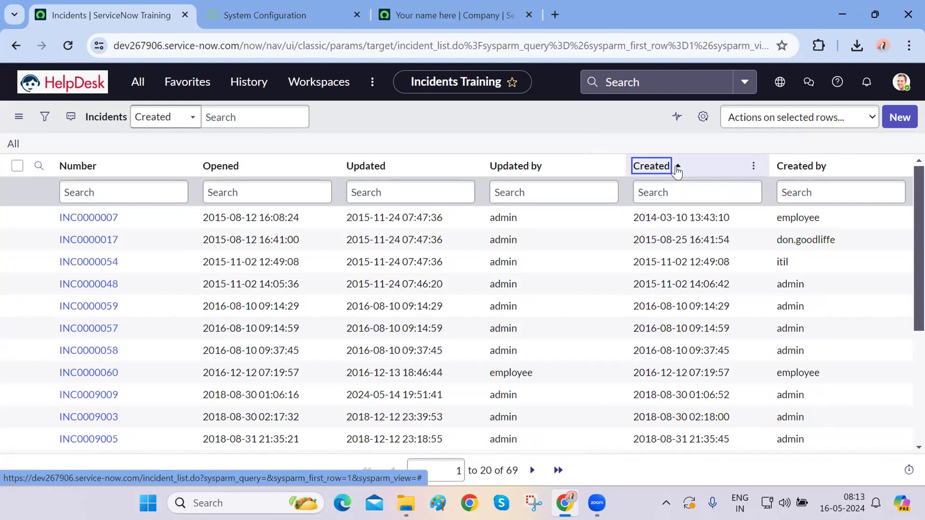
pyautogui.click(677, 170)
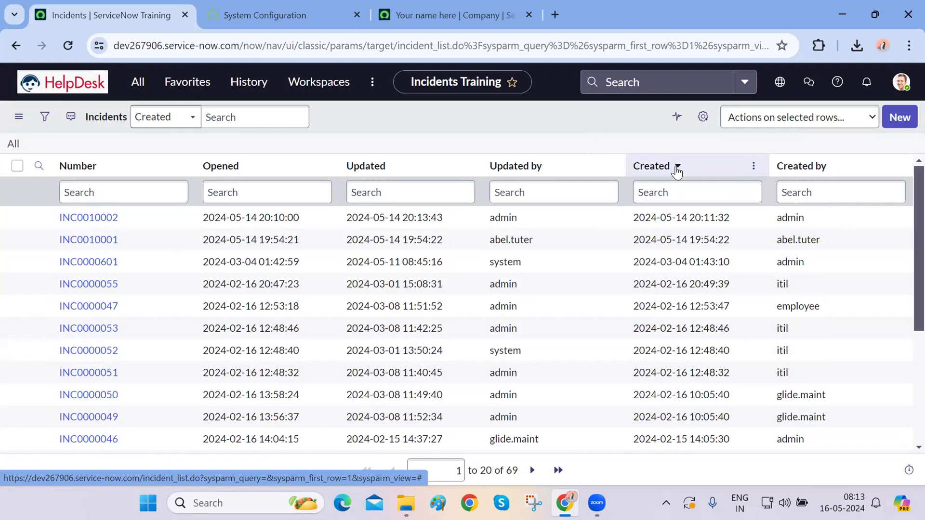
pyautogui.click(677, 170)
pyautogui.click(677, 170)
pyautogui.click(378, 169)
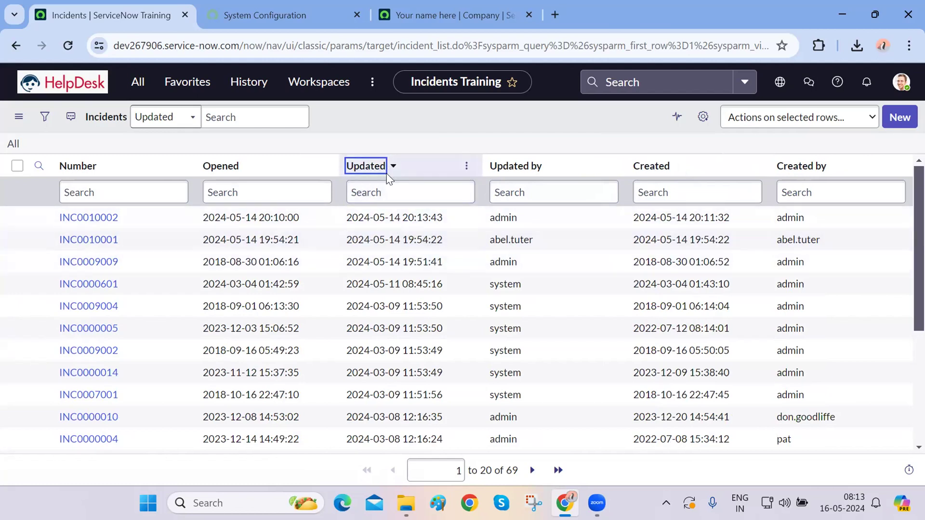
# Step: Toggle the Updated sort to ascending and back to descending to compare the incidents' update times
pyautogui.moveTo(373, 217); pyautogui.dragTo(445, 285)
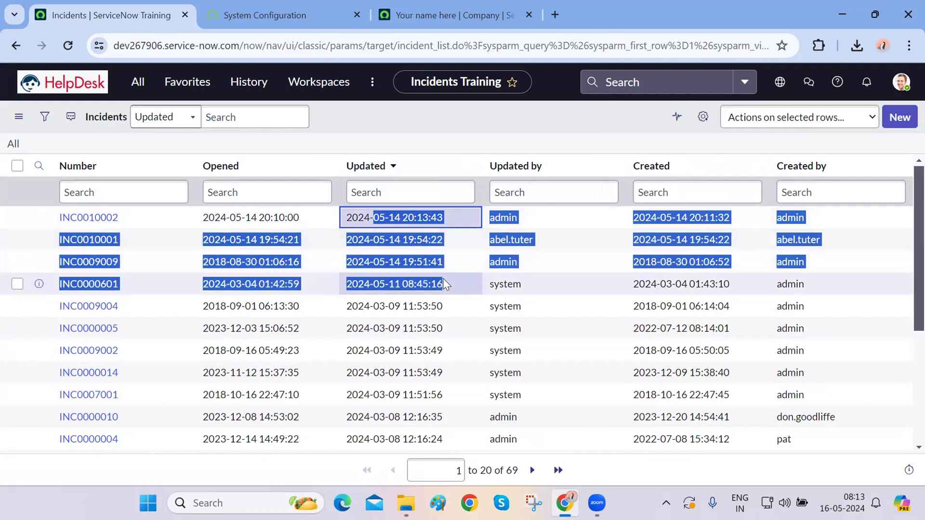
pyautogui.click(440, 152)
pyautogui.click(379, 168)
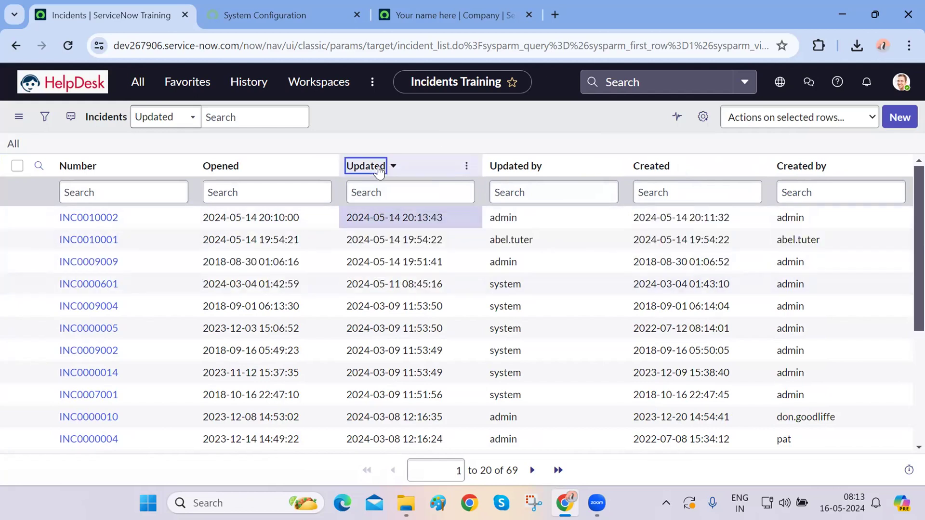
pyautogui.moveTo(374, 218); pyautogui.dragTo(435, 303)
pyautogui.click(436, 301)
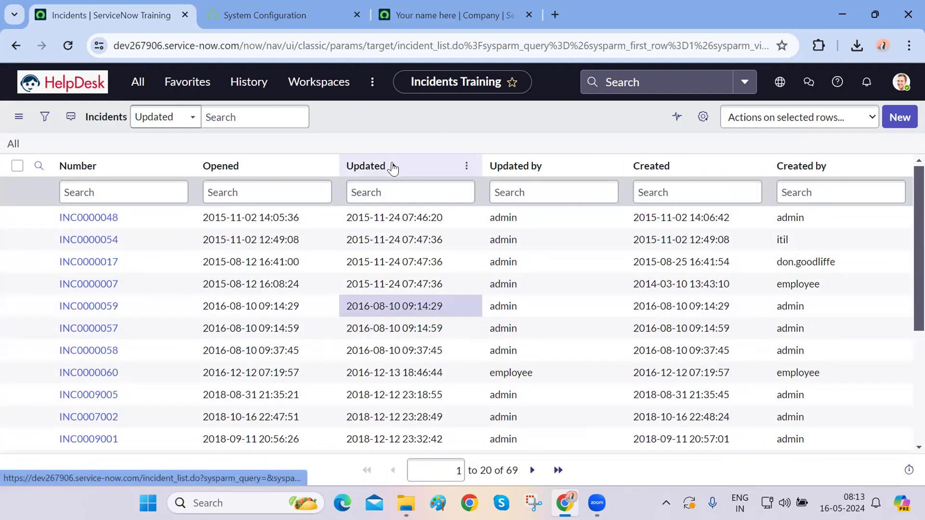
pyautogui.click(393, 166)
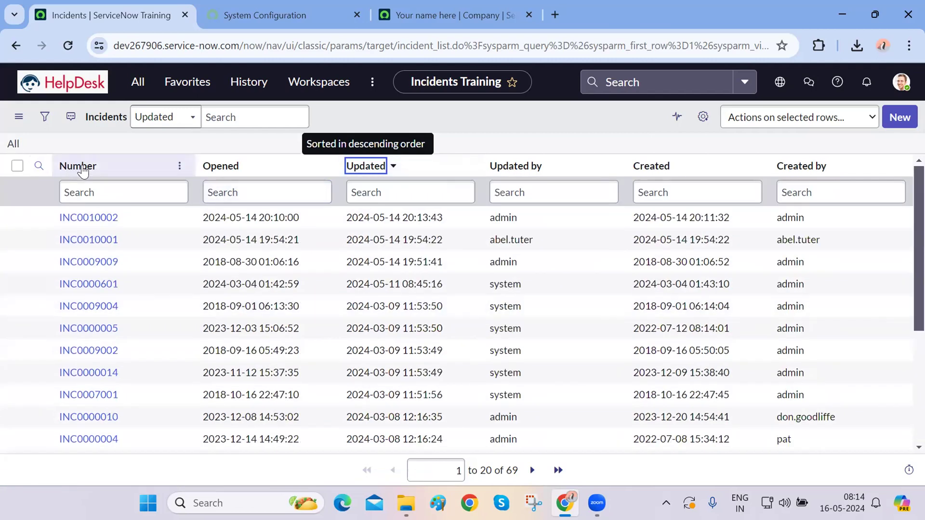
# Step: Sort the full incident list by Number in ascending order and reverse it to descending order
pyautogui.click(82, 169)
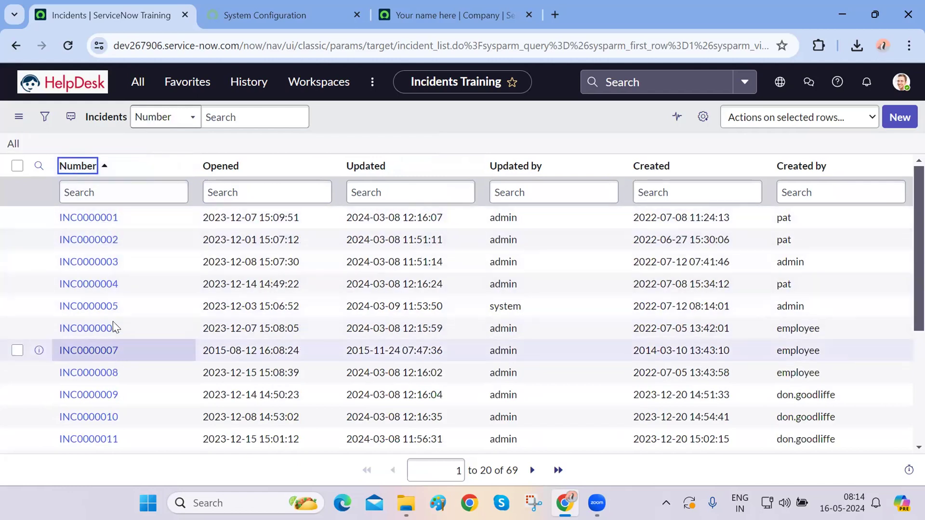
pyautogui.click(78, 166)
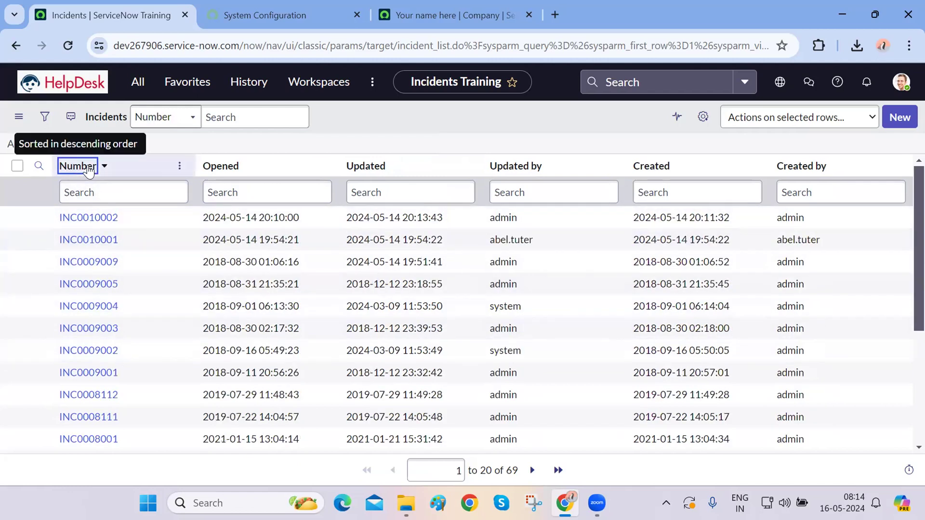
pyautogui.click(78, 166)
pyautogui.click(78, 166)
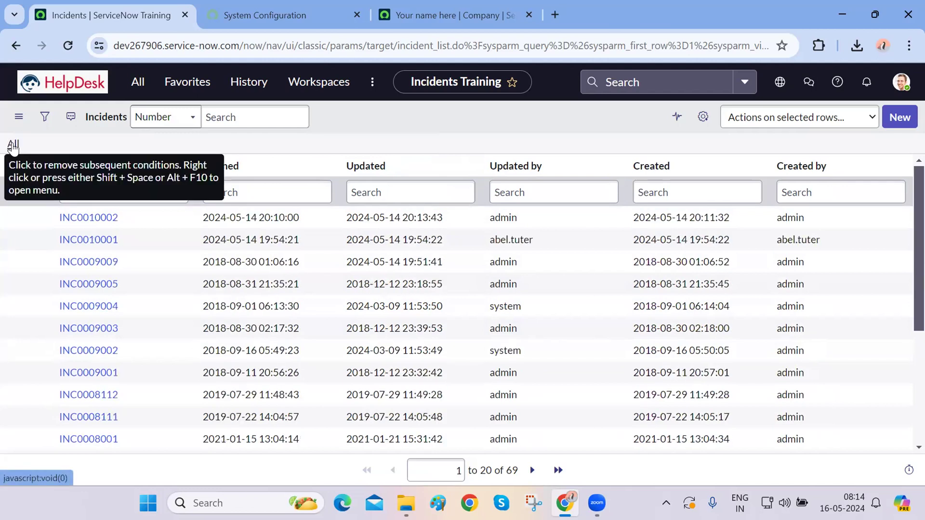
pyautogui.click(13, 144)
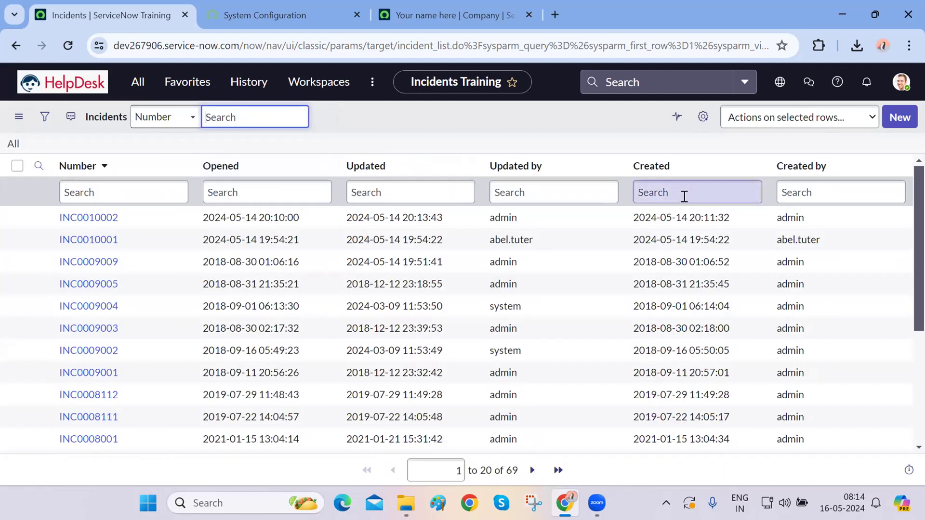
# Step: Review the incident list's column personalization, close it without changes, and go to the HelpDesk home page
pyautogui.click(707, 118)
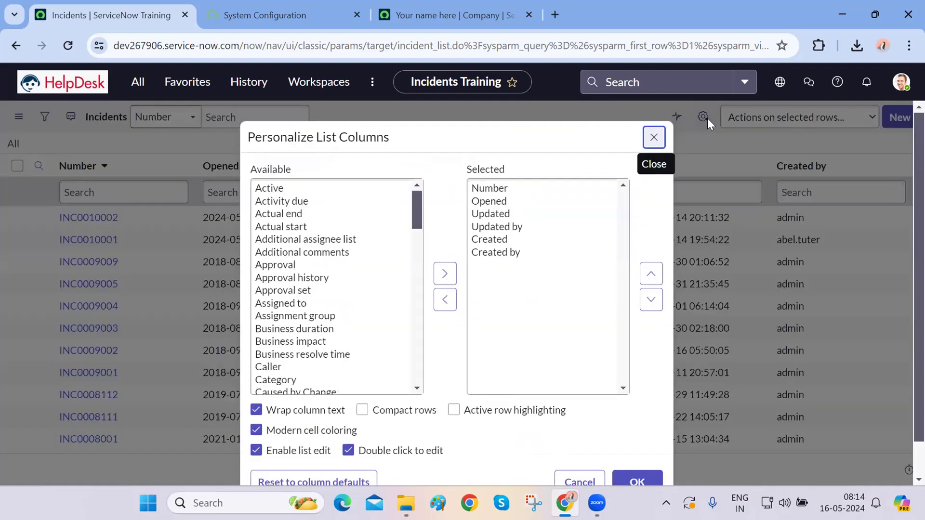
pyautogui.click(654, 138)
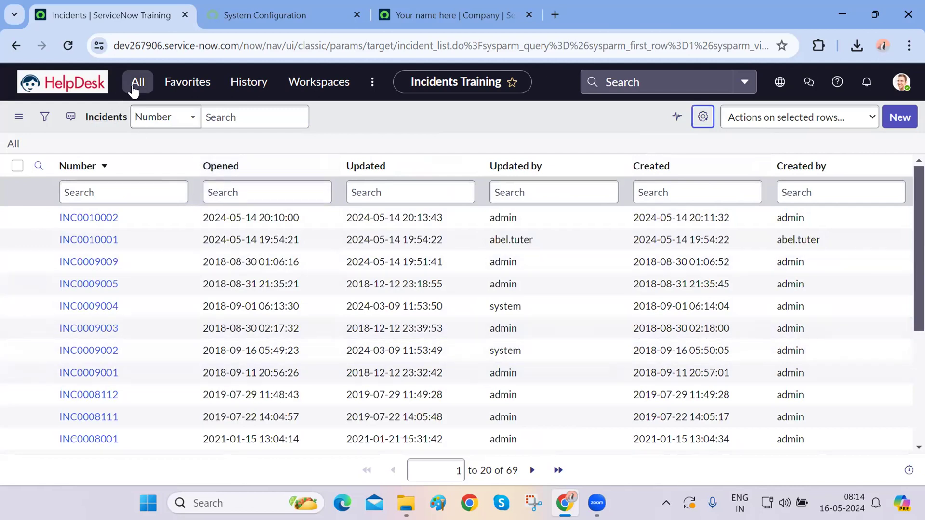
pyautogui.click(66, 86)
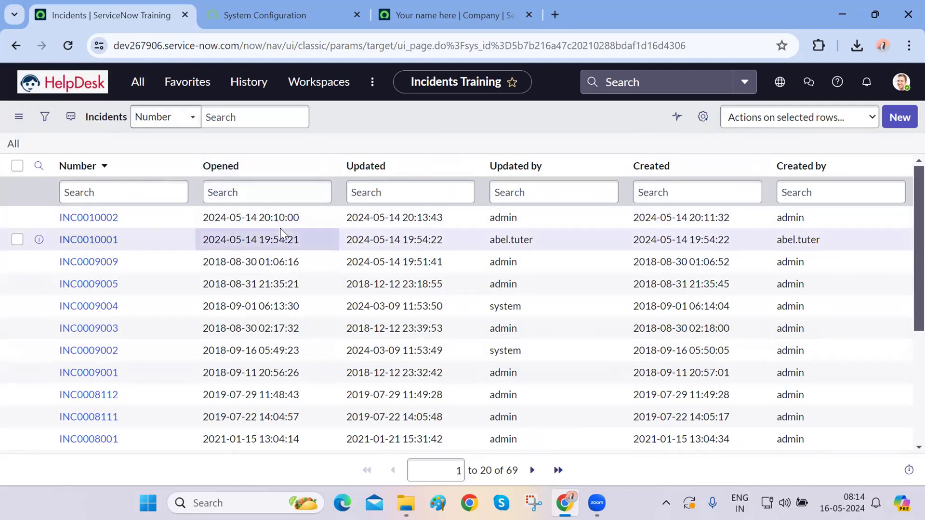